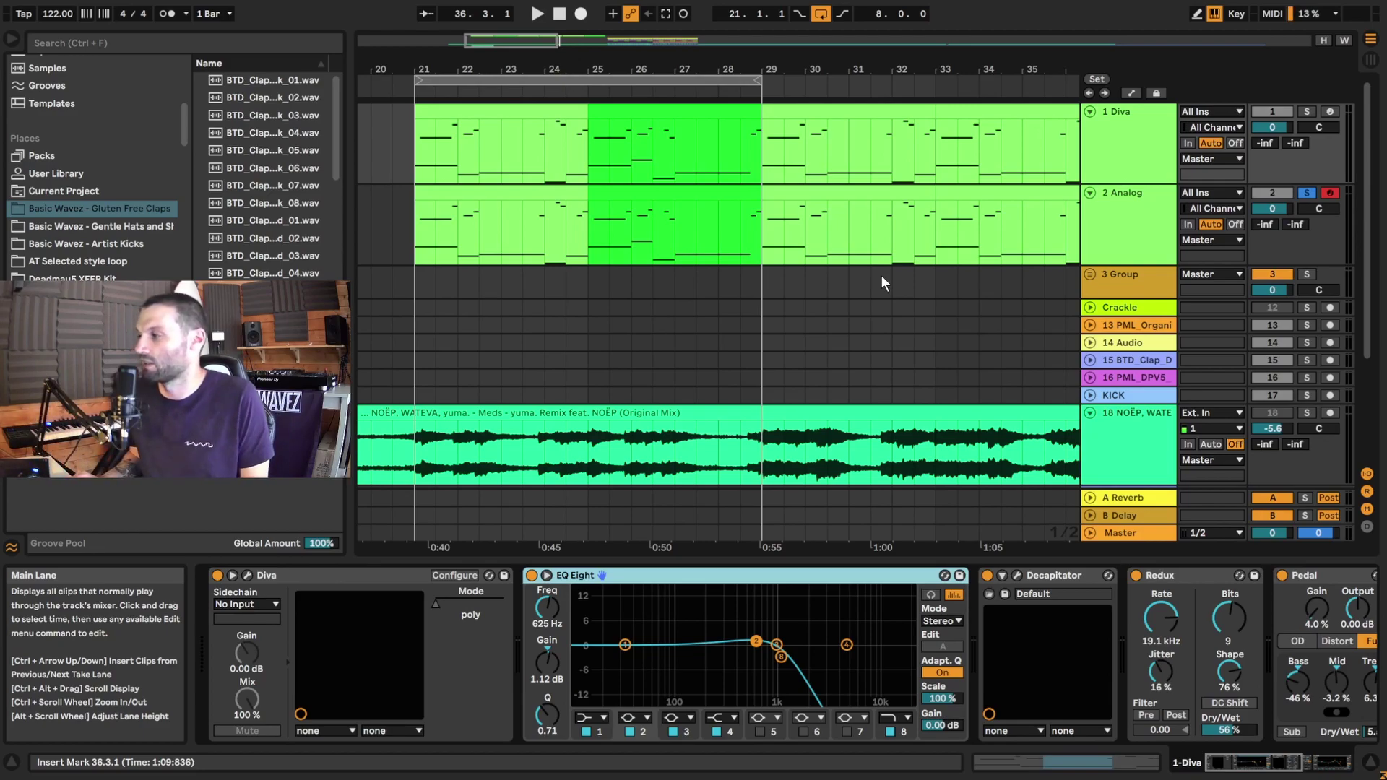
Step: Examine the device chain on the Analog track, from the Analog synth to the effects after the reverb
click(1130, 210)
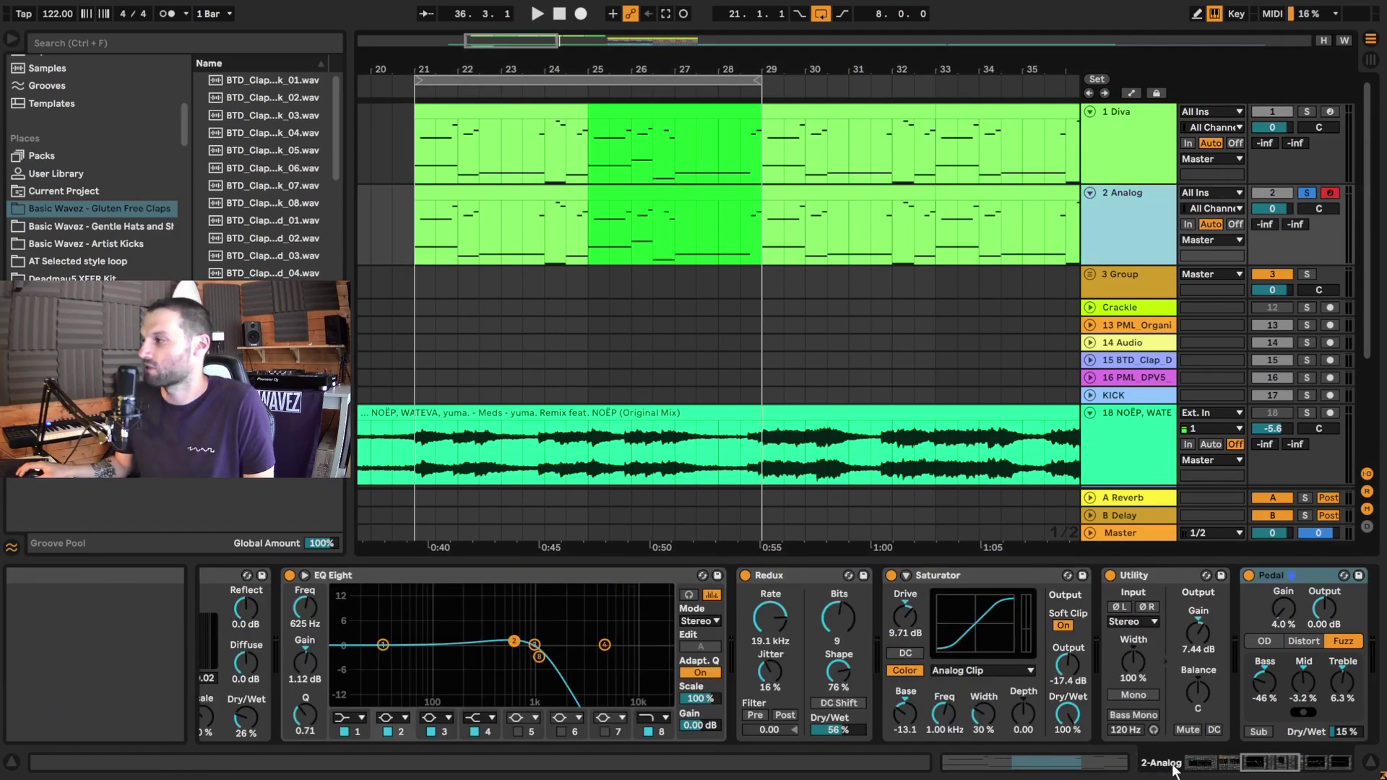
drag(1264, 767, 1215, 765)
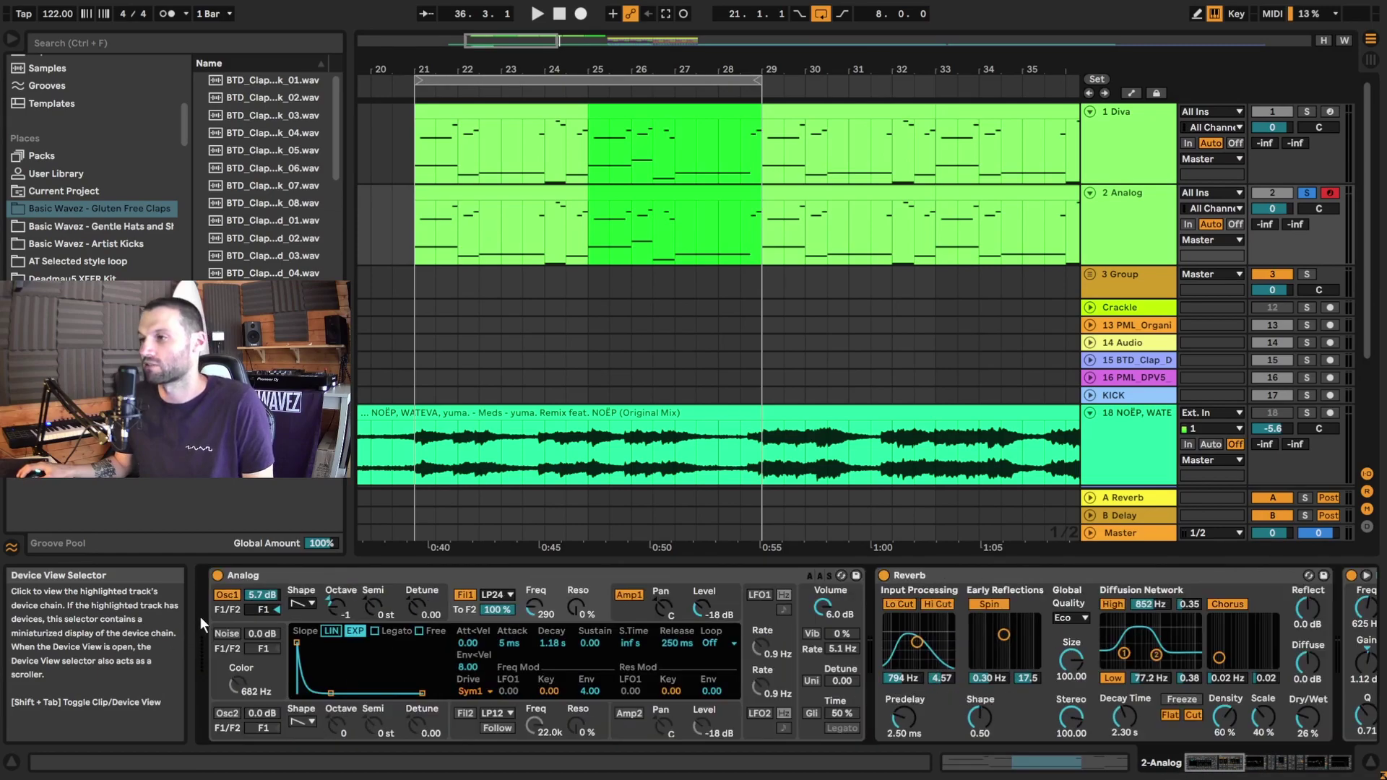
scroll(1109, 640, down, 8)
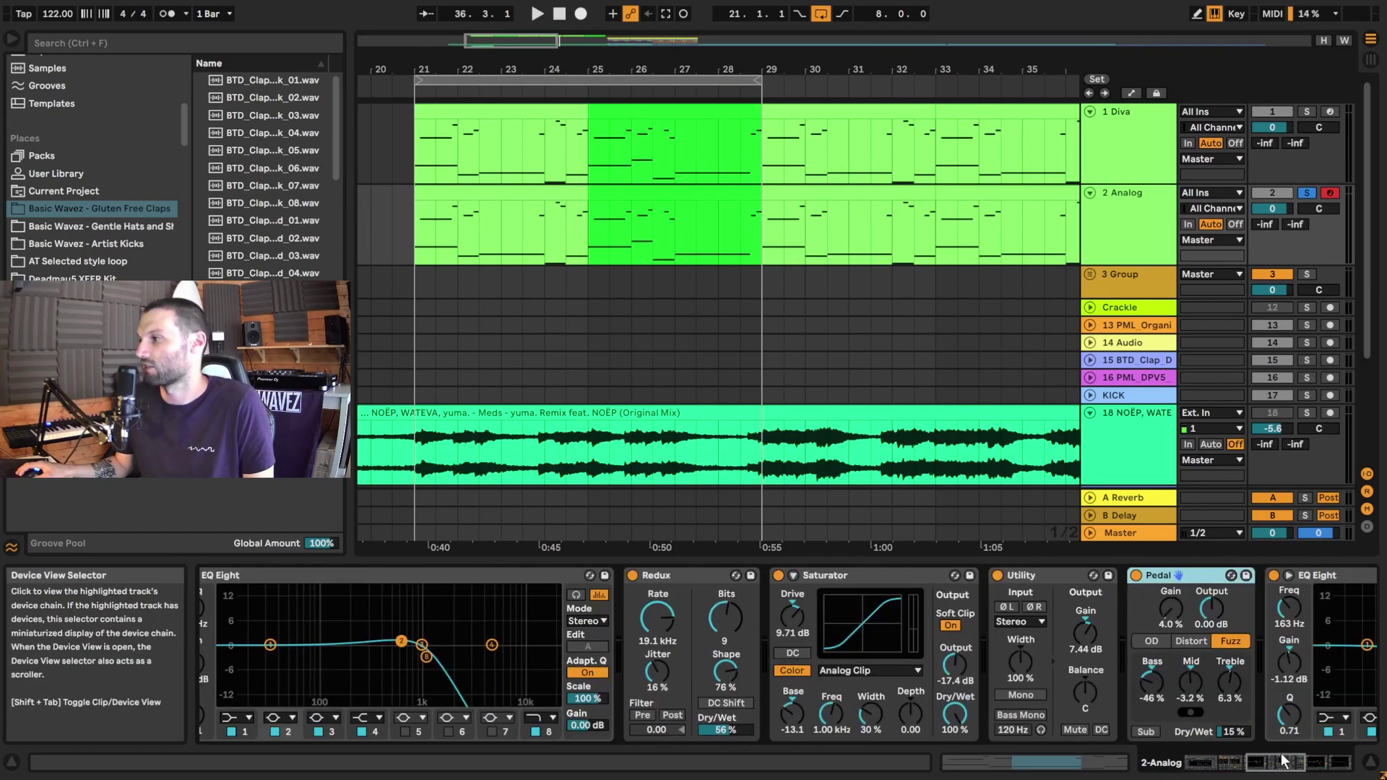
Step: Solo the Diva track and play it from bar 21
click(1145, 170)
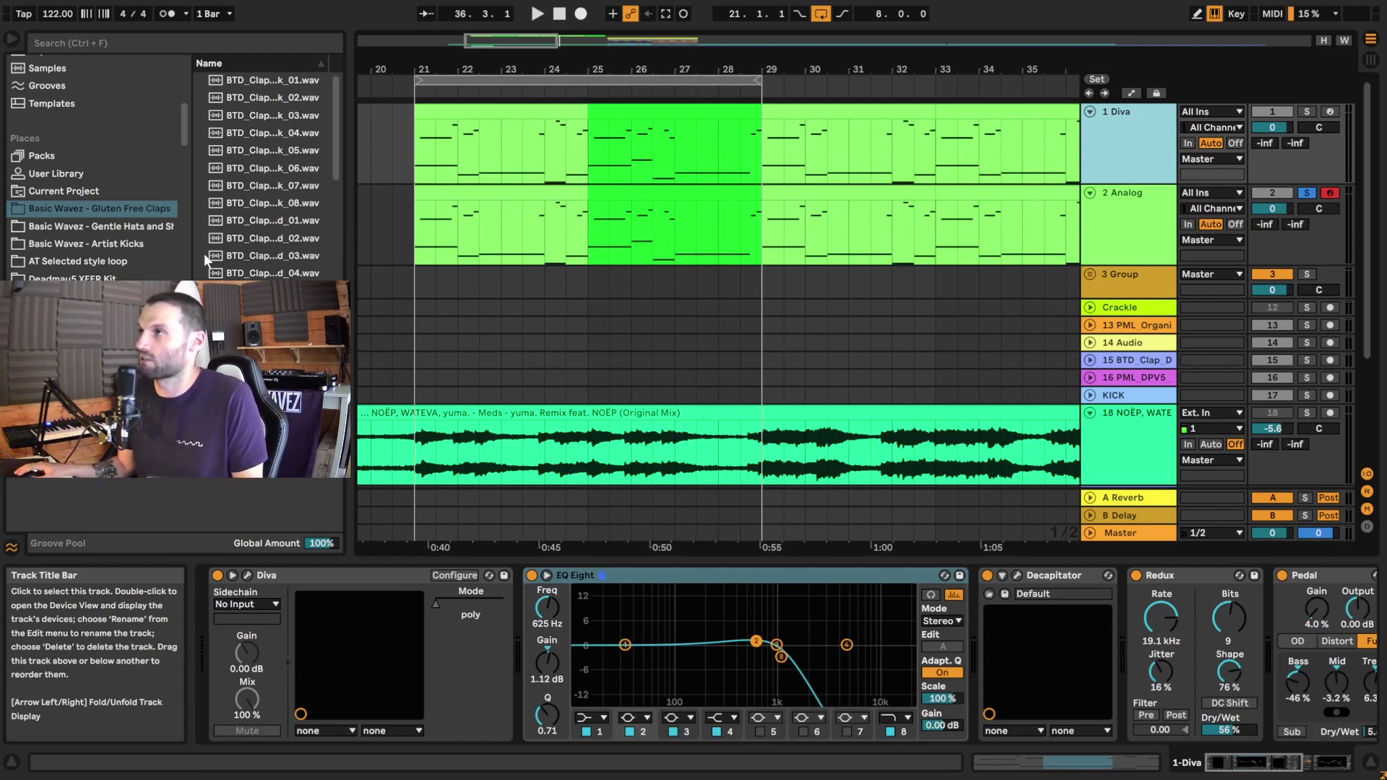
click(419, 162)
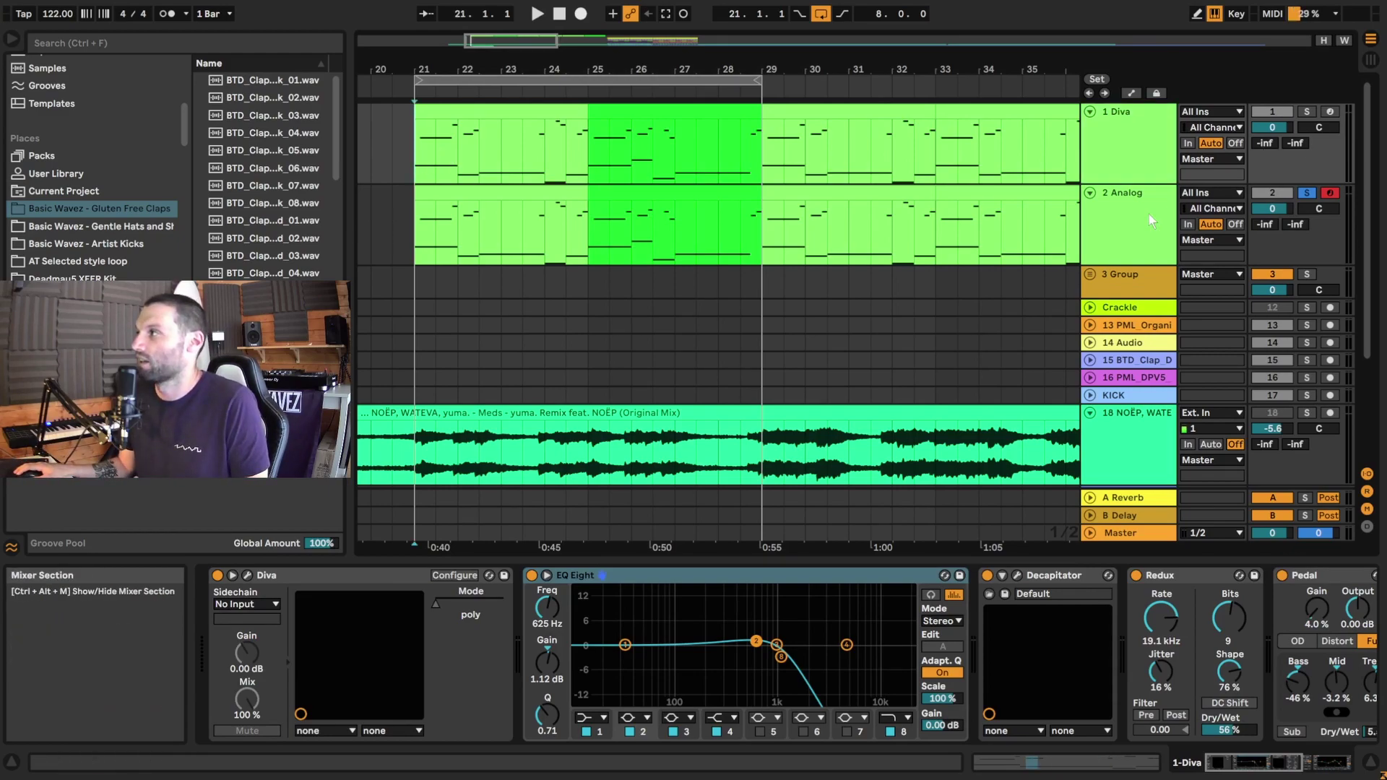
click(1306, 111)
key(space)
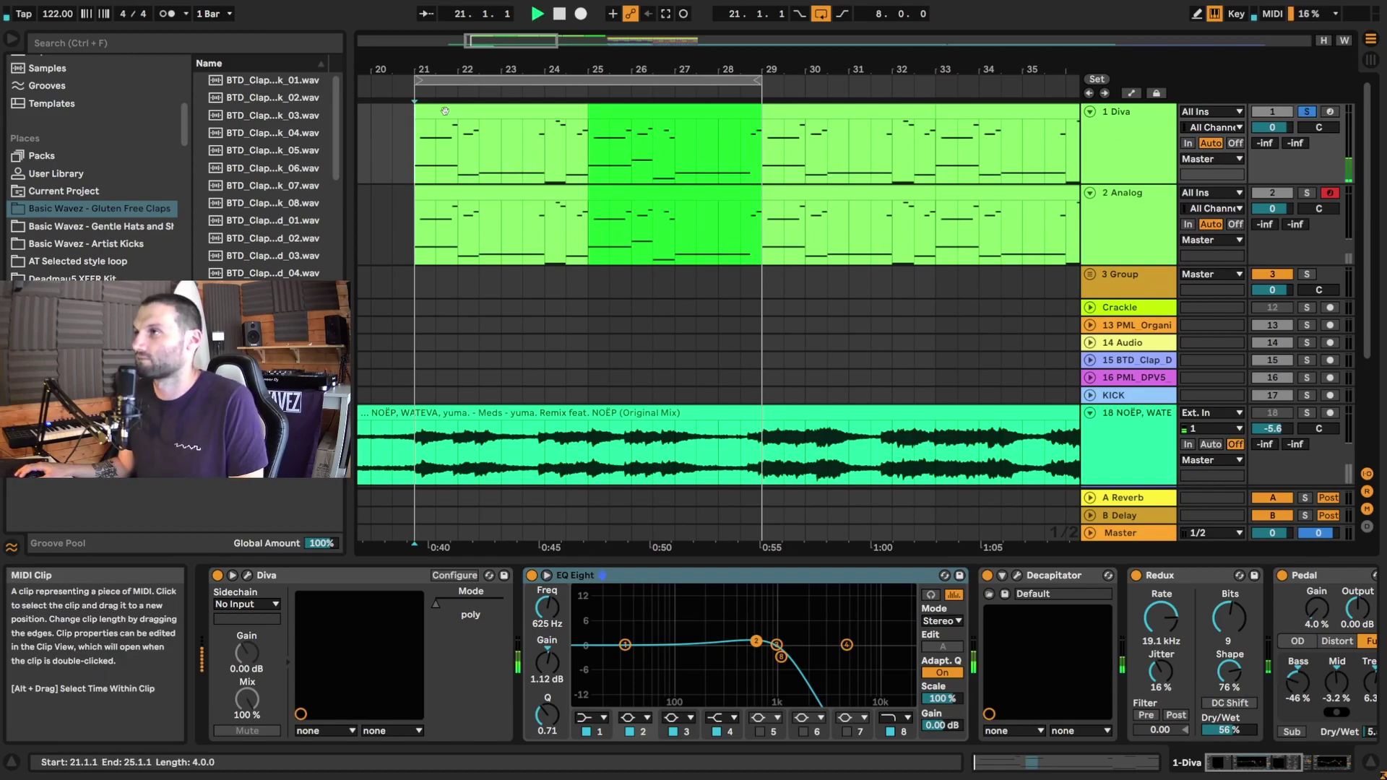
Step: Show the notes of both Diva MIDI clips between bars 21 and 29 together in the note editor
click(520, 113)
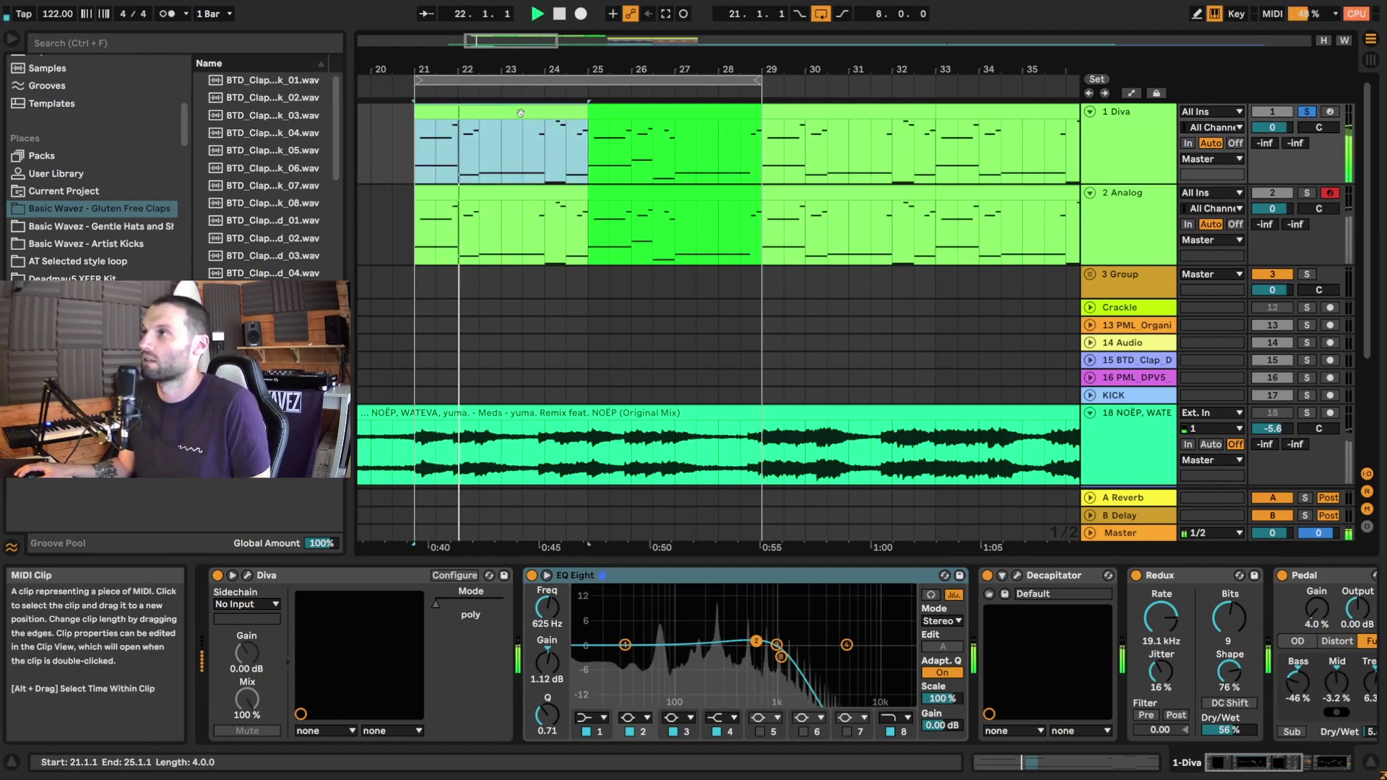
double_click(520, 113)
click(909, 652)
scroll(917, 656, up, 3)
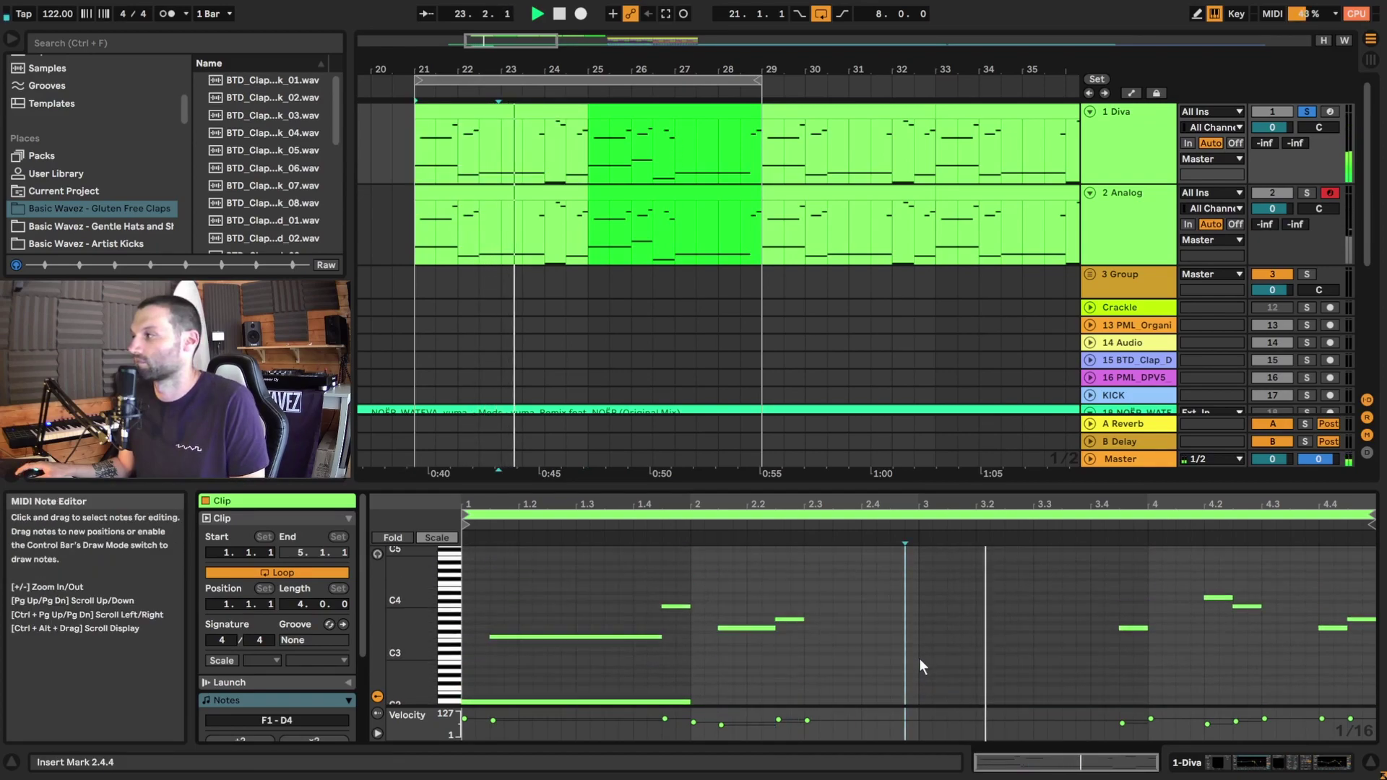
click(612, 113)
shift+click(558, 113)
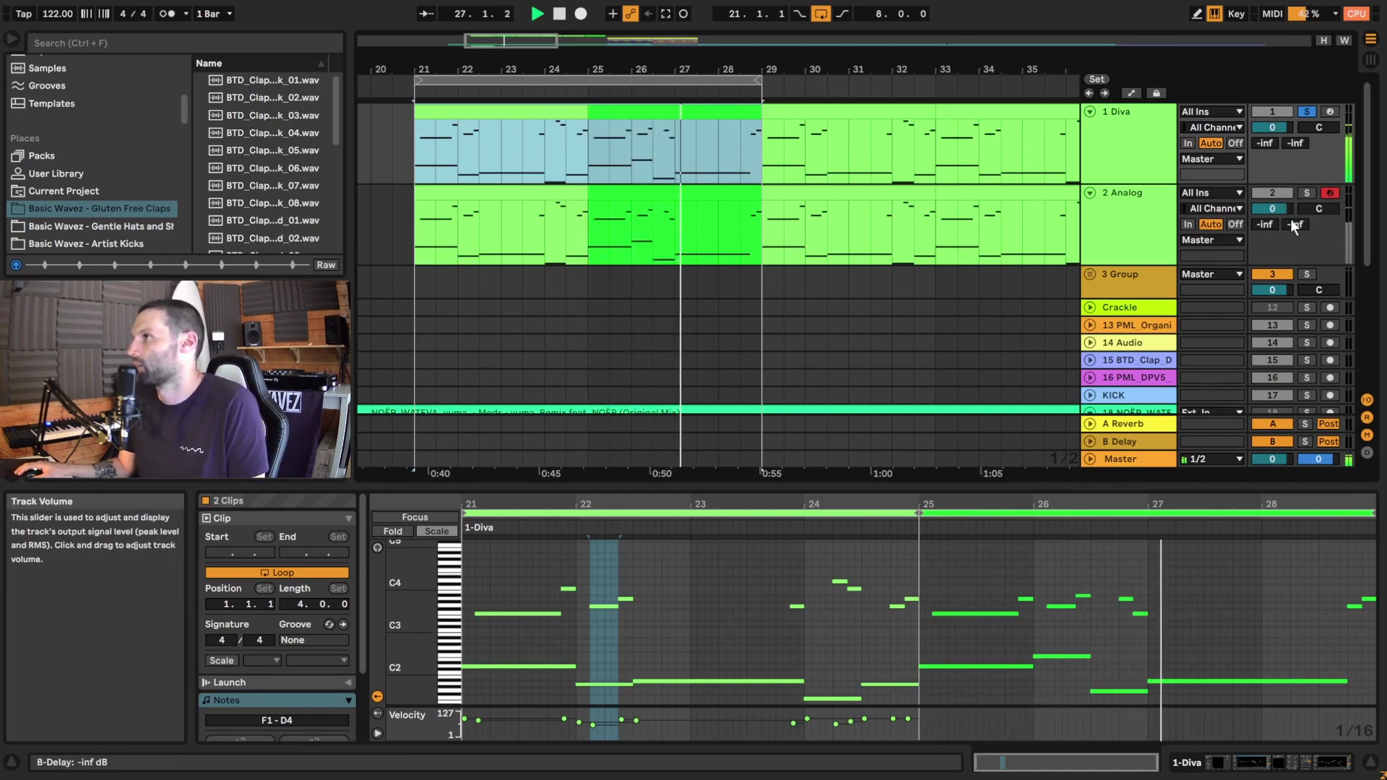
Step: Solo the Analog track, play it with its bar 21 clip's notes shown, and stop playback
click(1306, 192)
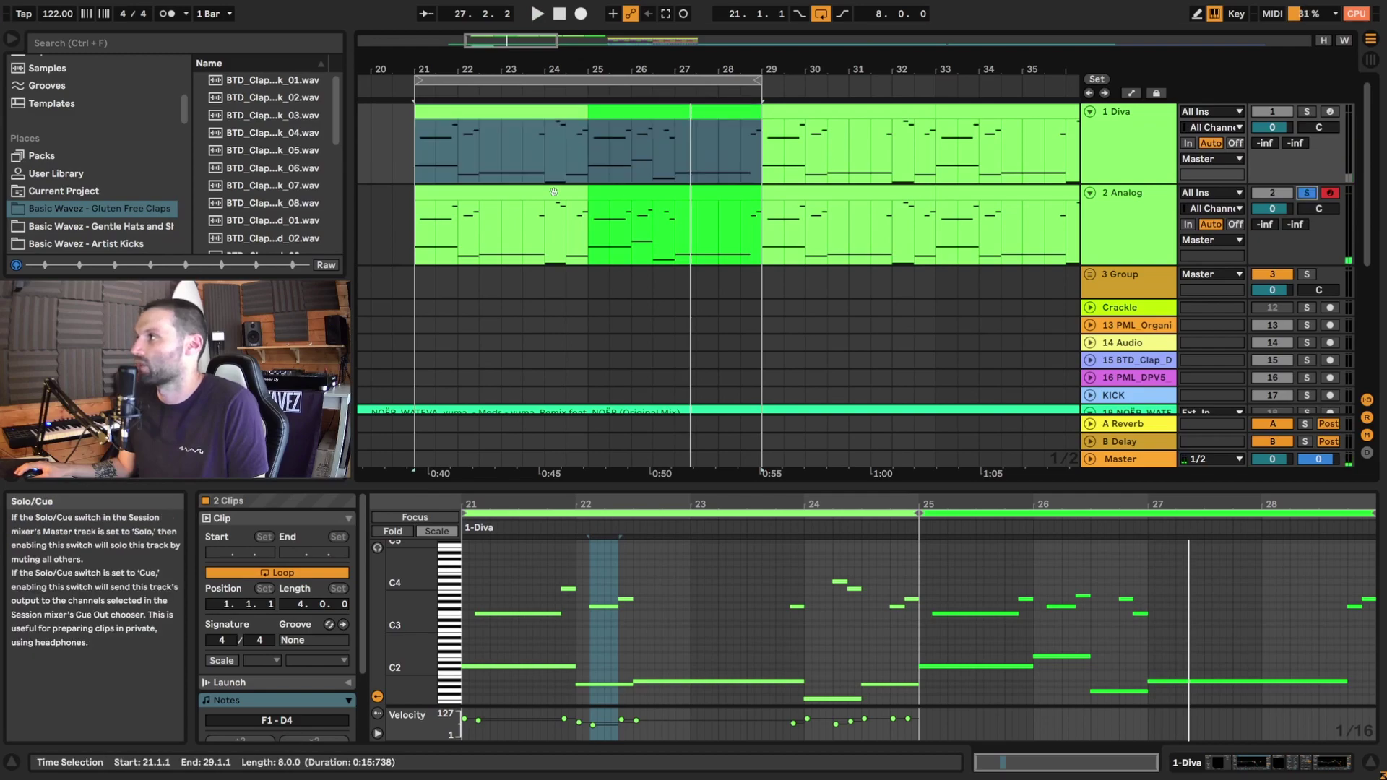
click(613, 191)
key(space)
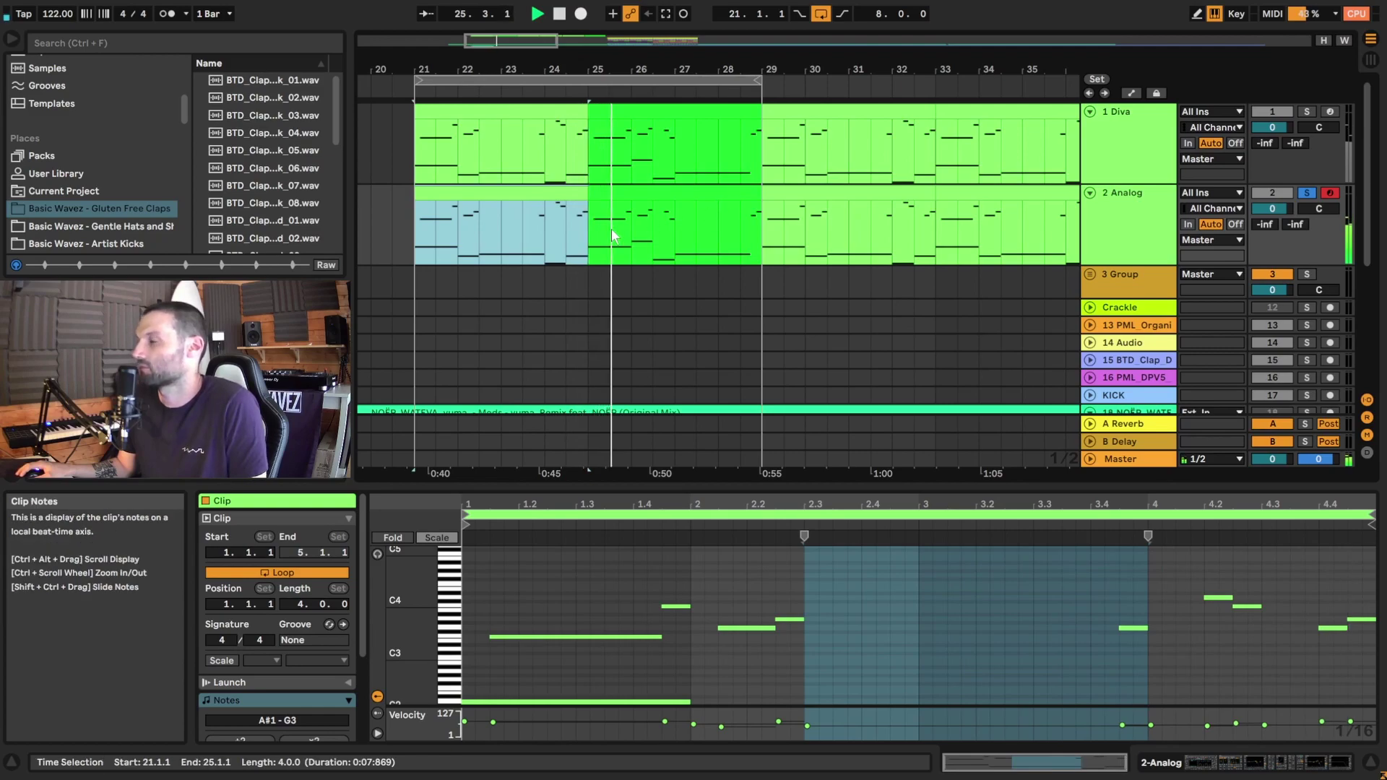
key(space)
click(479, 245)
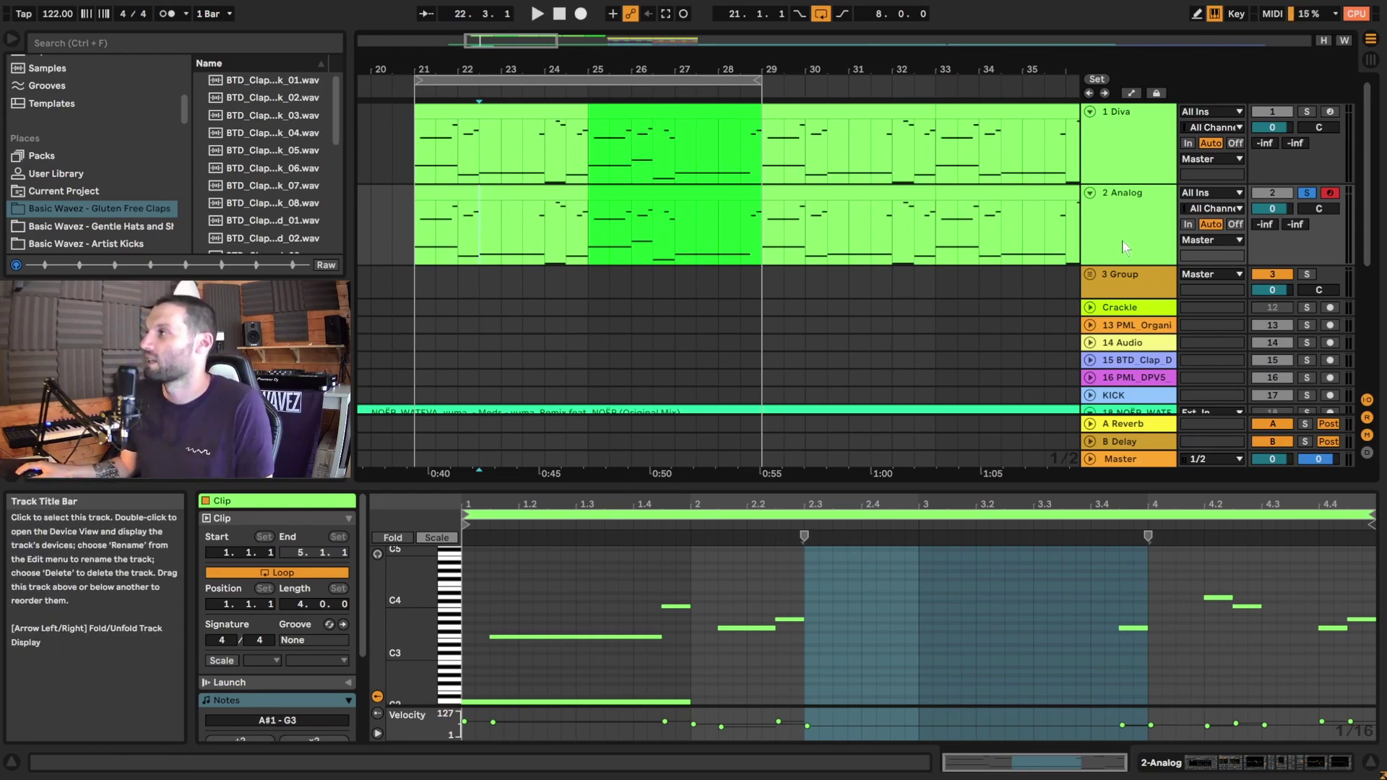
Step: Open the Diva synth's plug-in window from the Diva track and move it to reveal its lower controls
click(1132, 163)
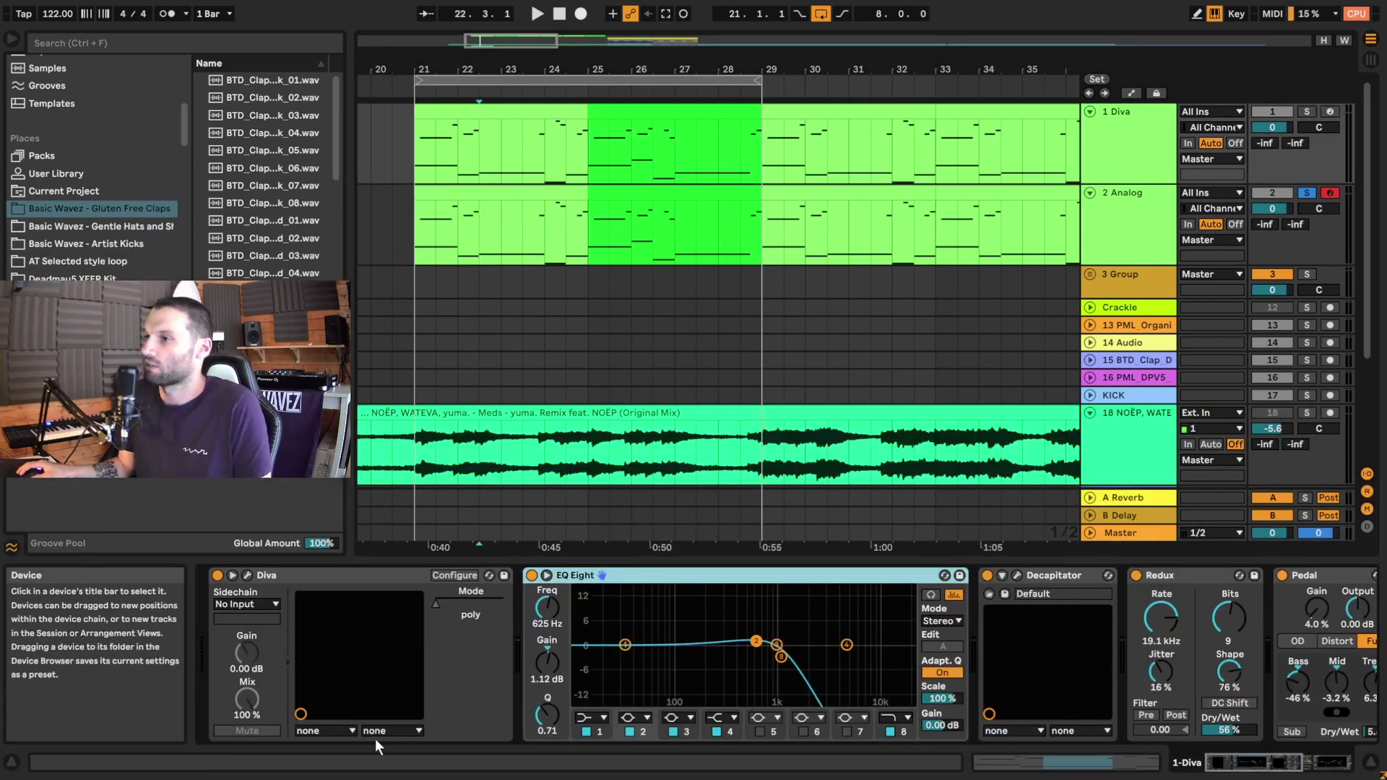
click(247, 576)
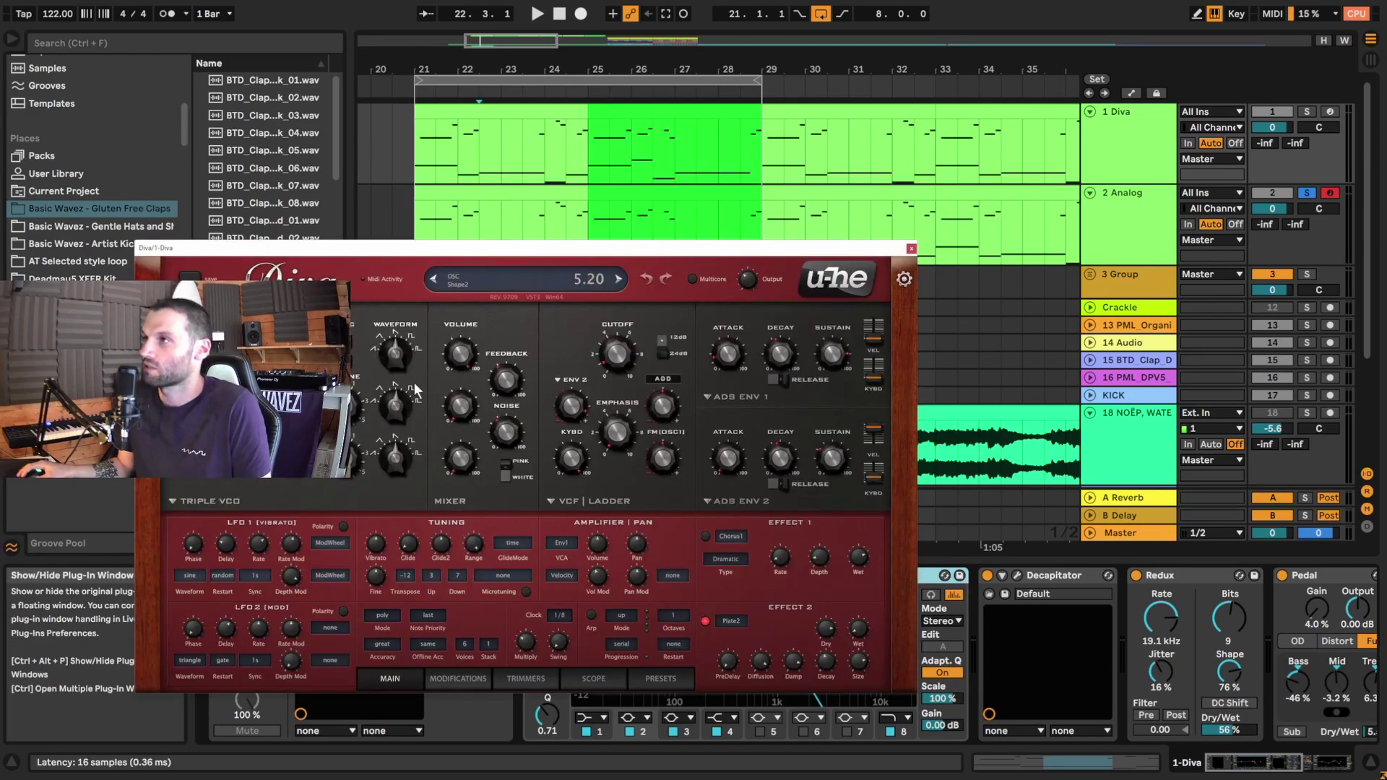
drag(451, 254, 436, 151)
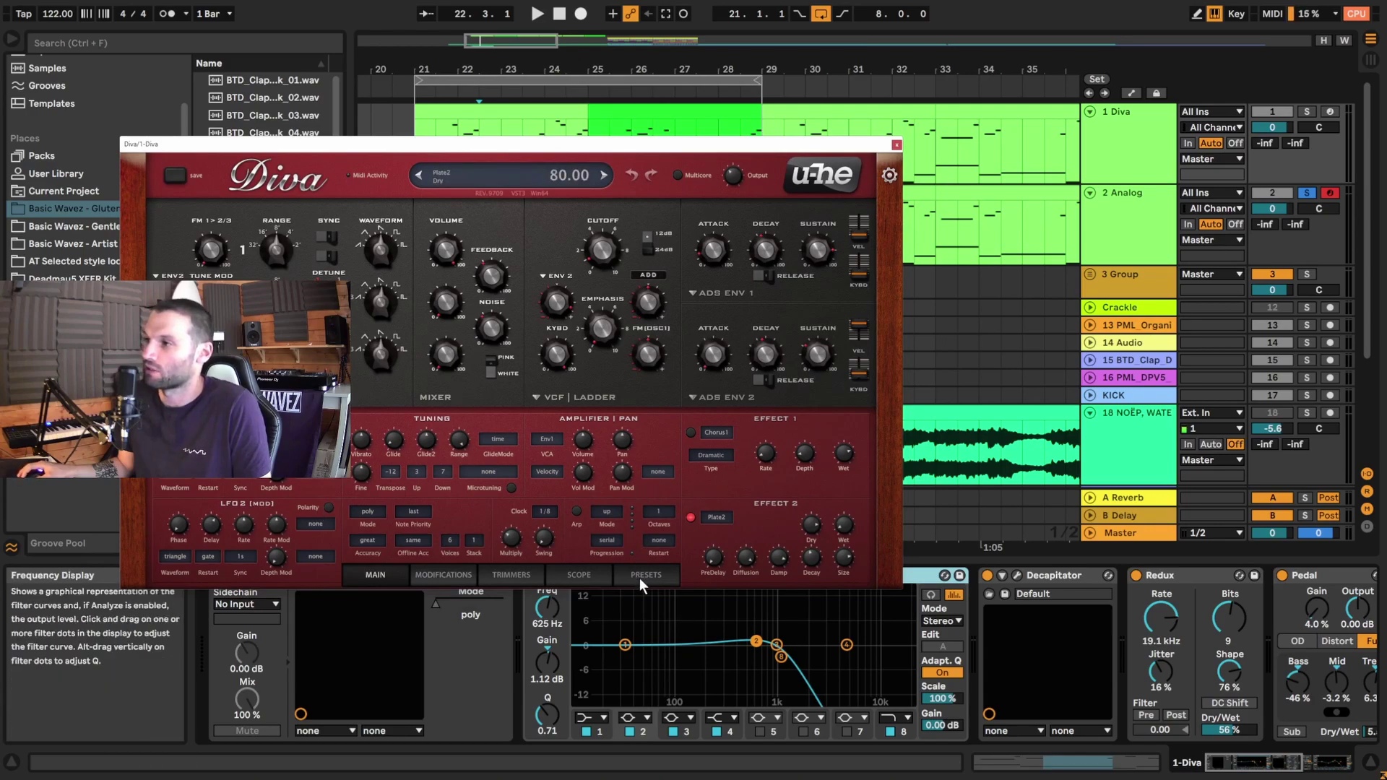
Step: Try Lag as the cutoff modulation source in Diva's ladder filter and restore Env2
click(554, 276)
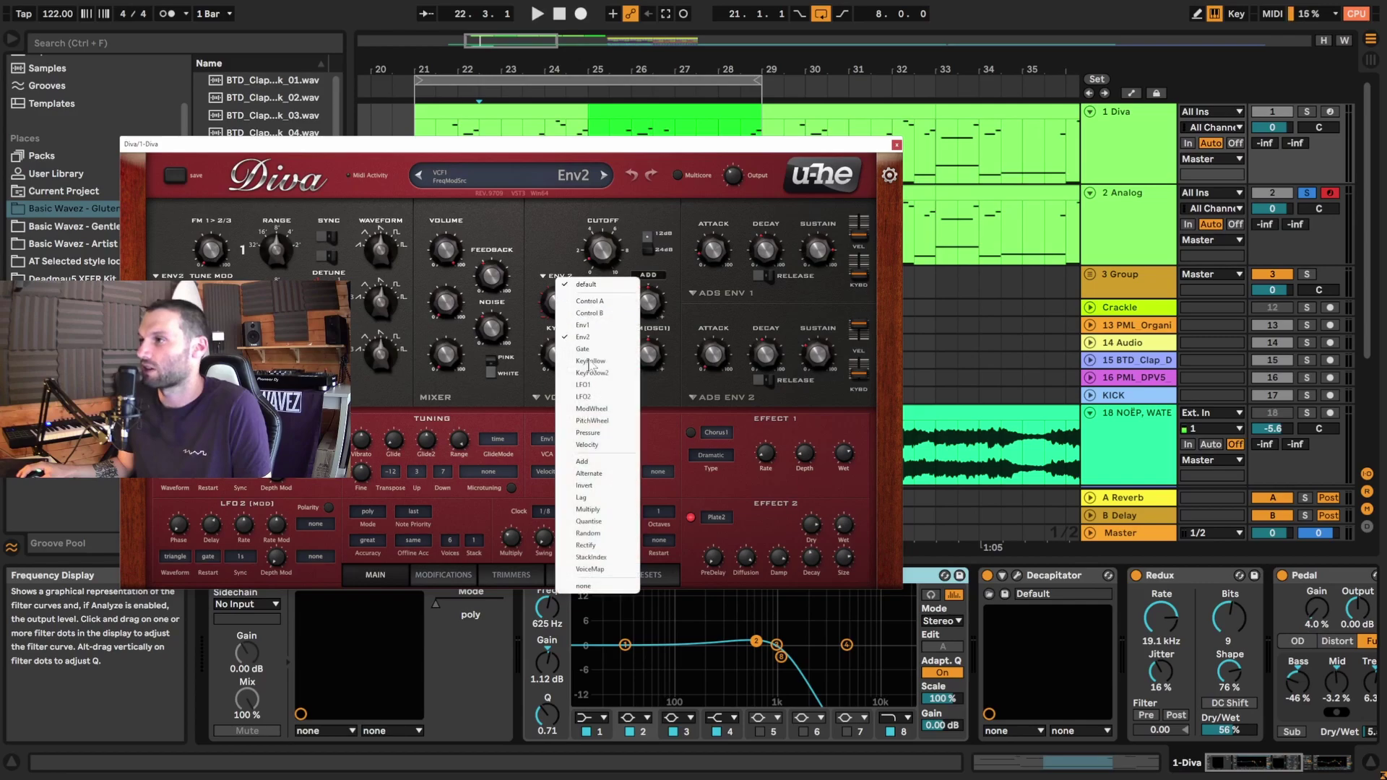
click(592, 498)
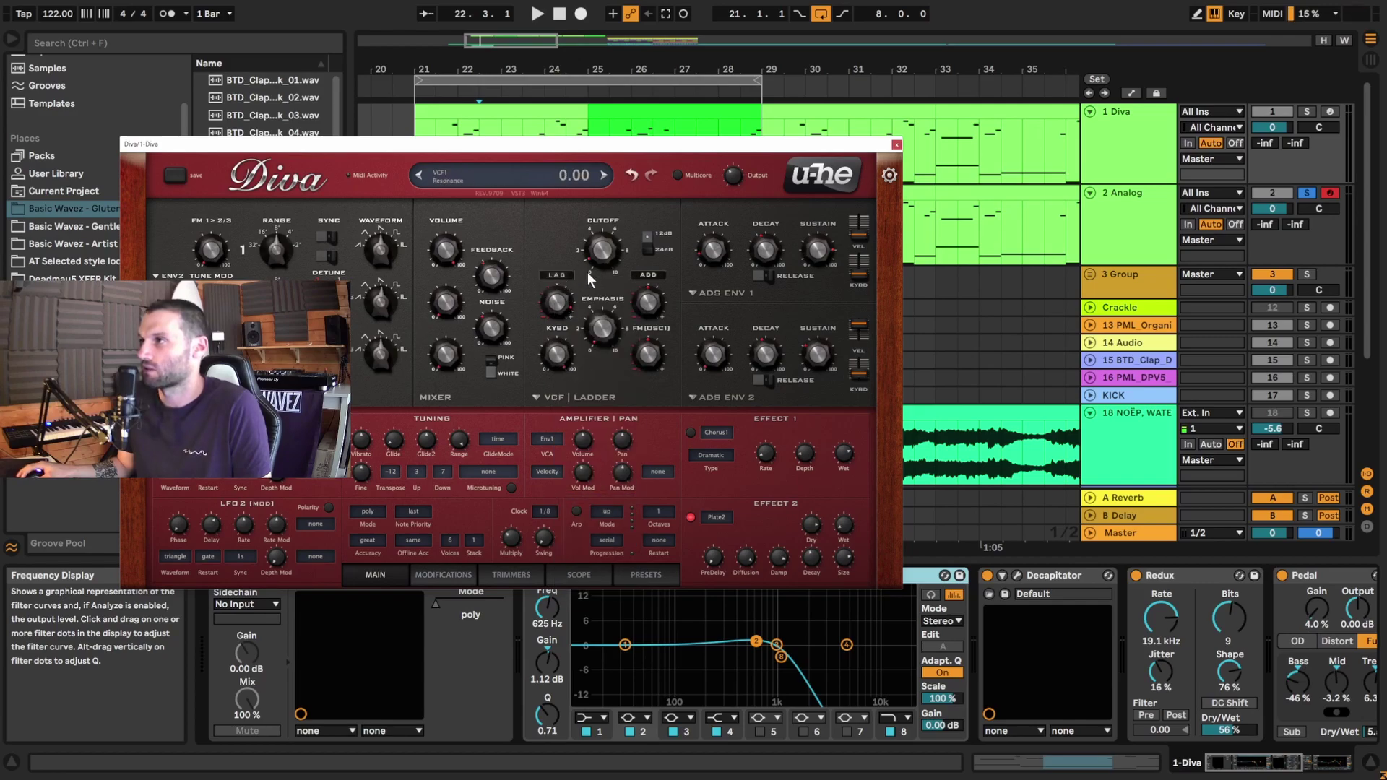
click(561, 273)
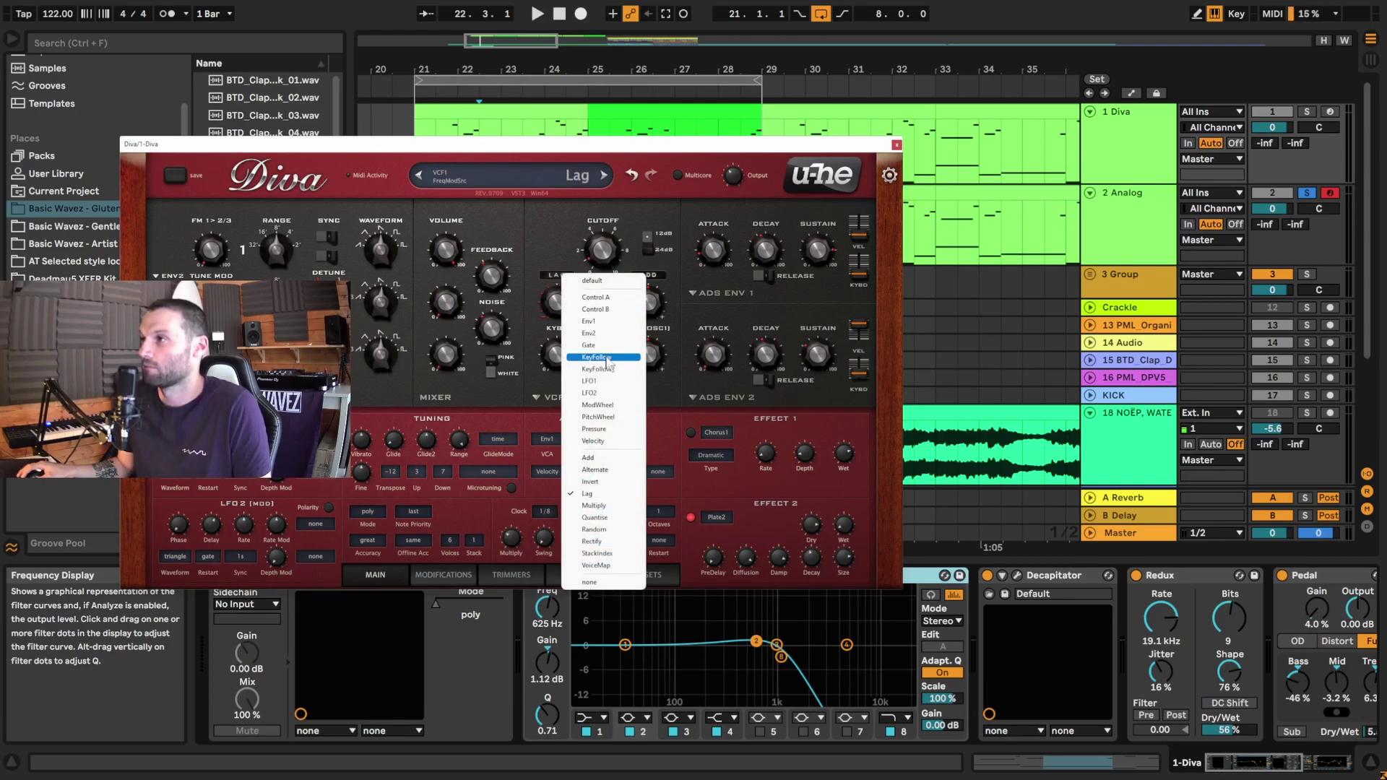
click(614, 334)
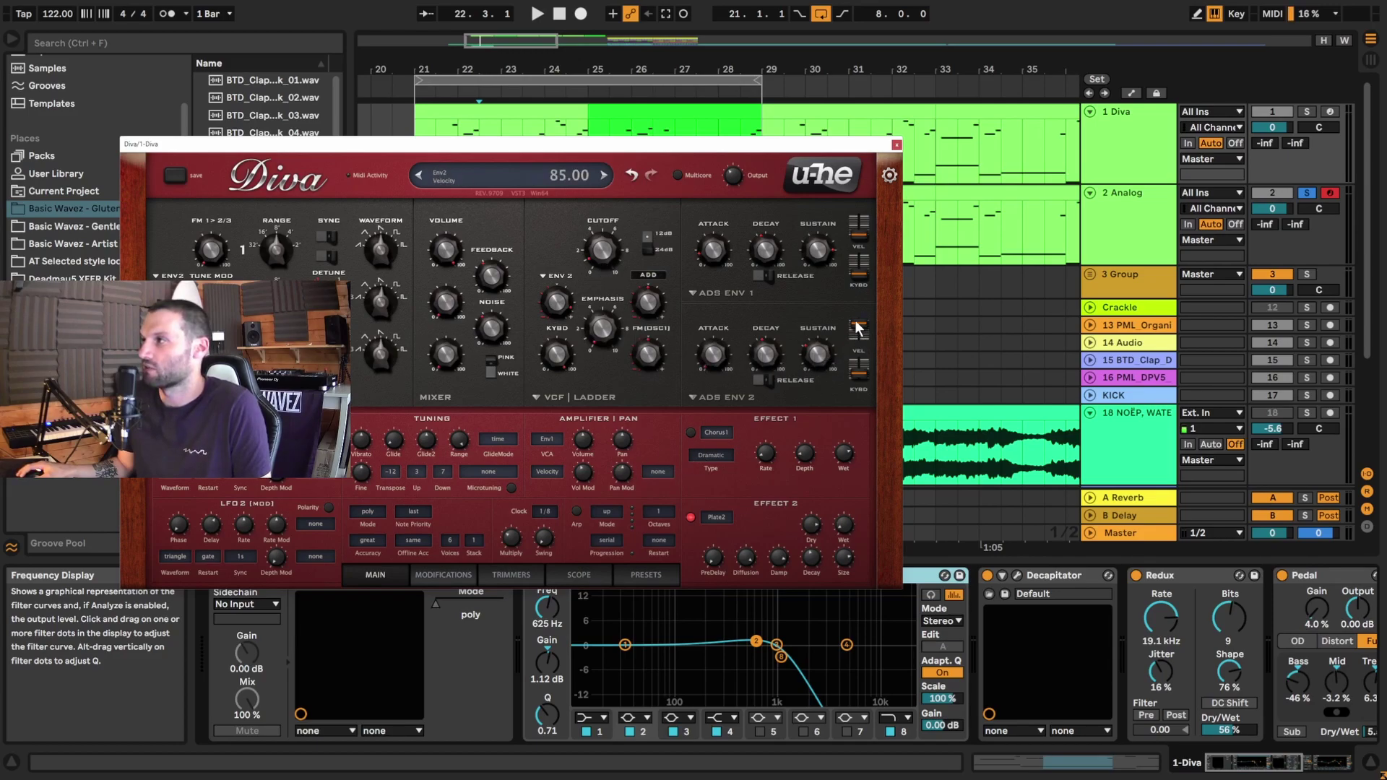
Step: Set Diva's Env 2 velocity amount to 100.00 and check the amplifier's volume modulation source, leaving the plug-in window closed
scroll(859, 332, down, 3)
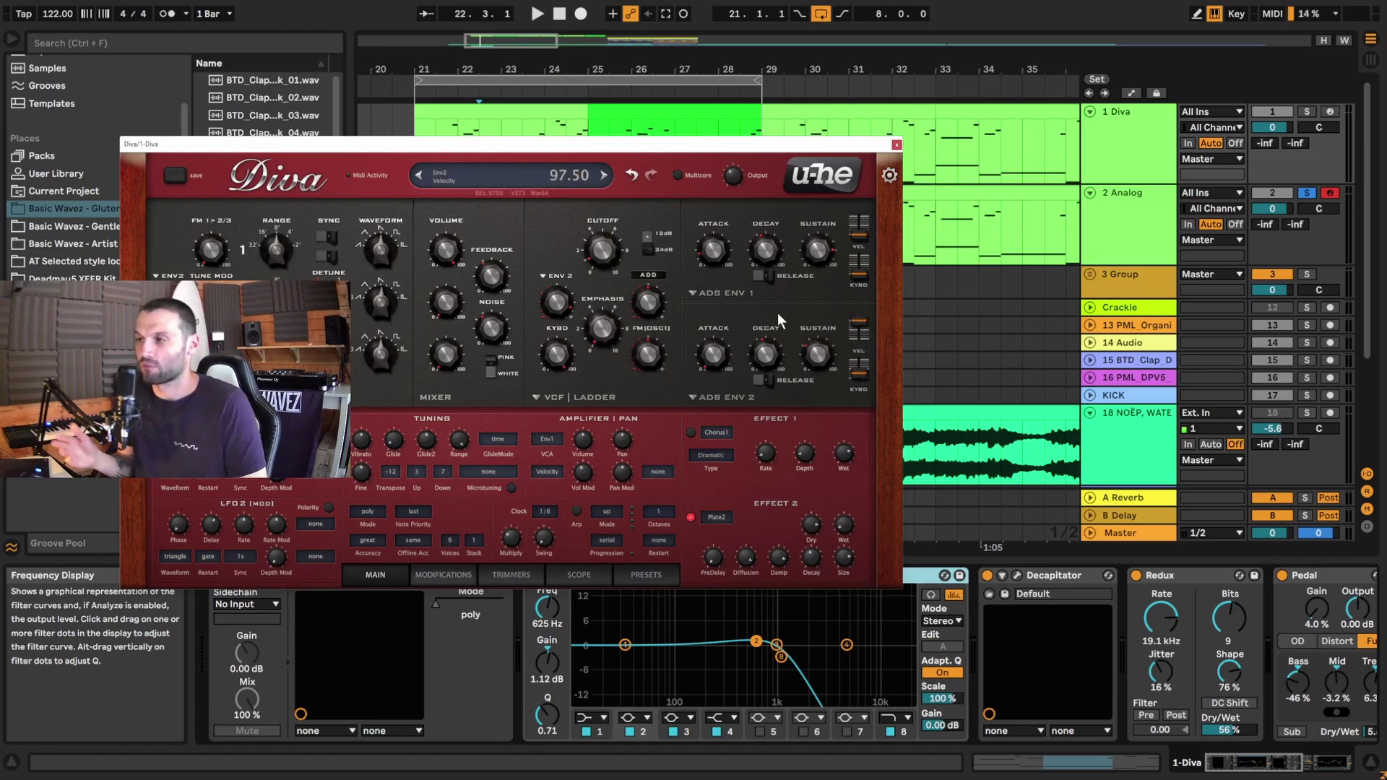
drag(612, 145, 890, 129)
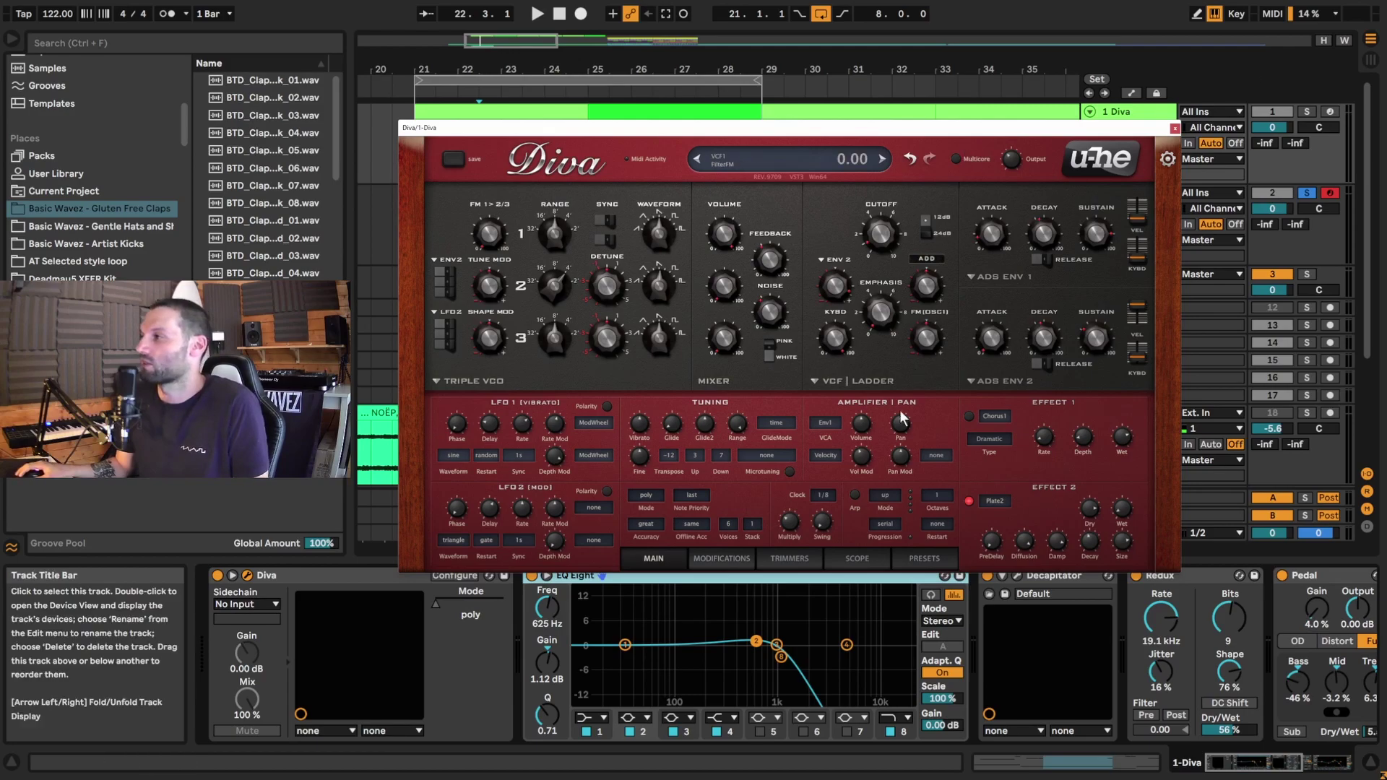
click(829, 463)
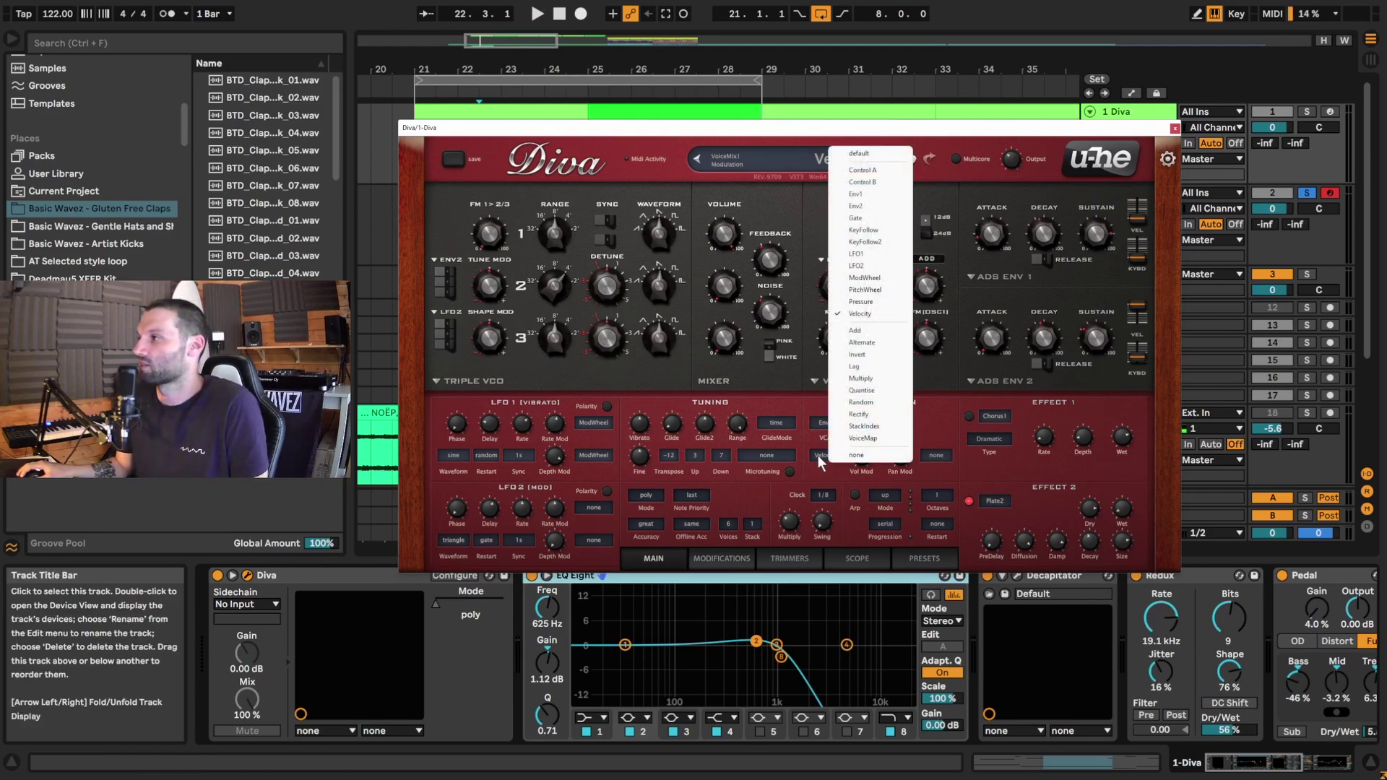
click(1134, 325)
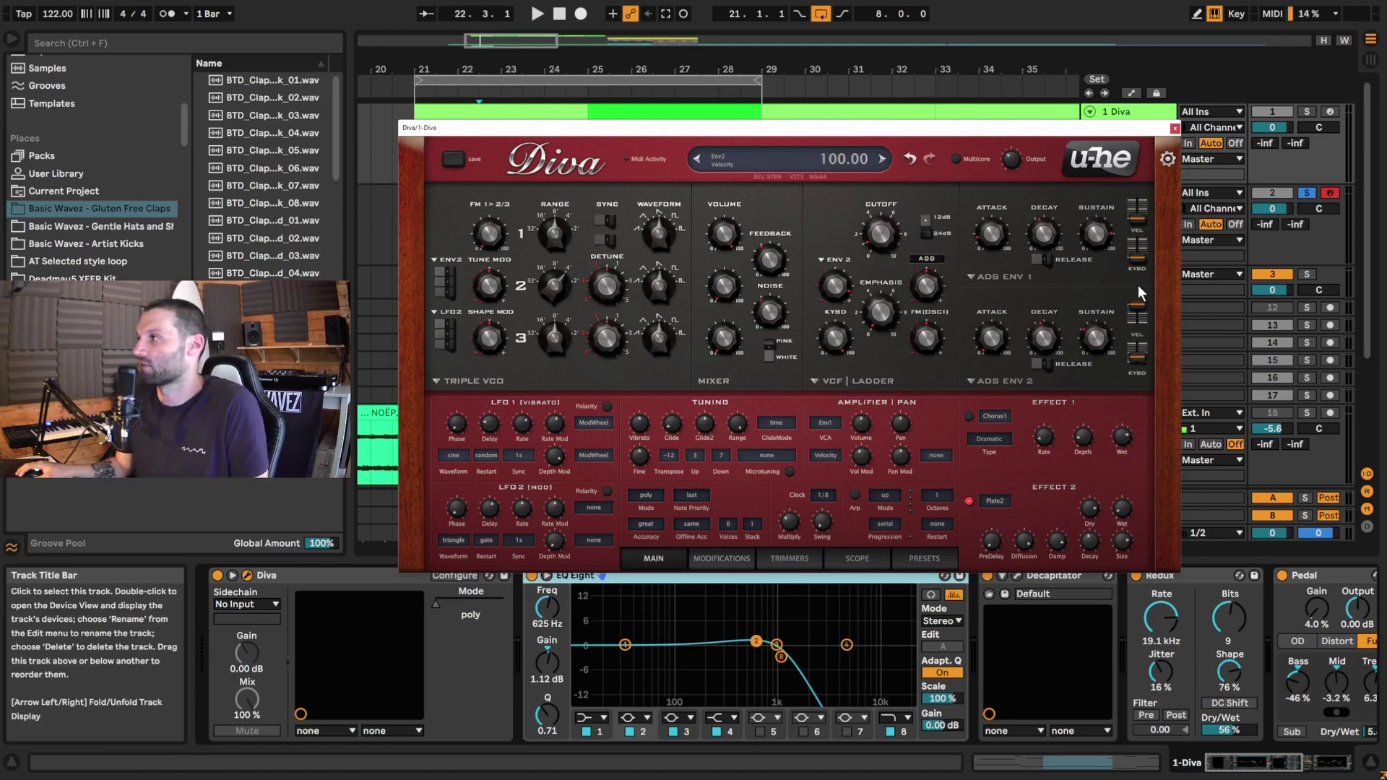
click(1174, 128)
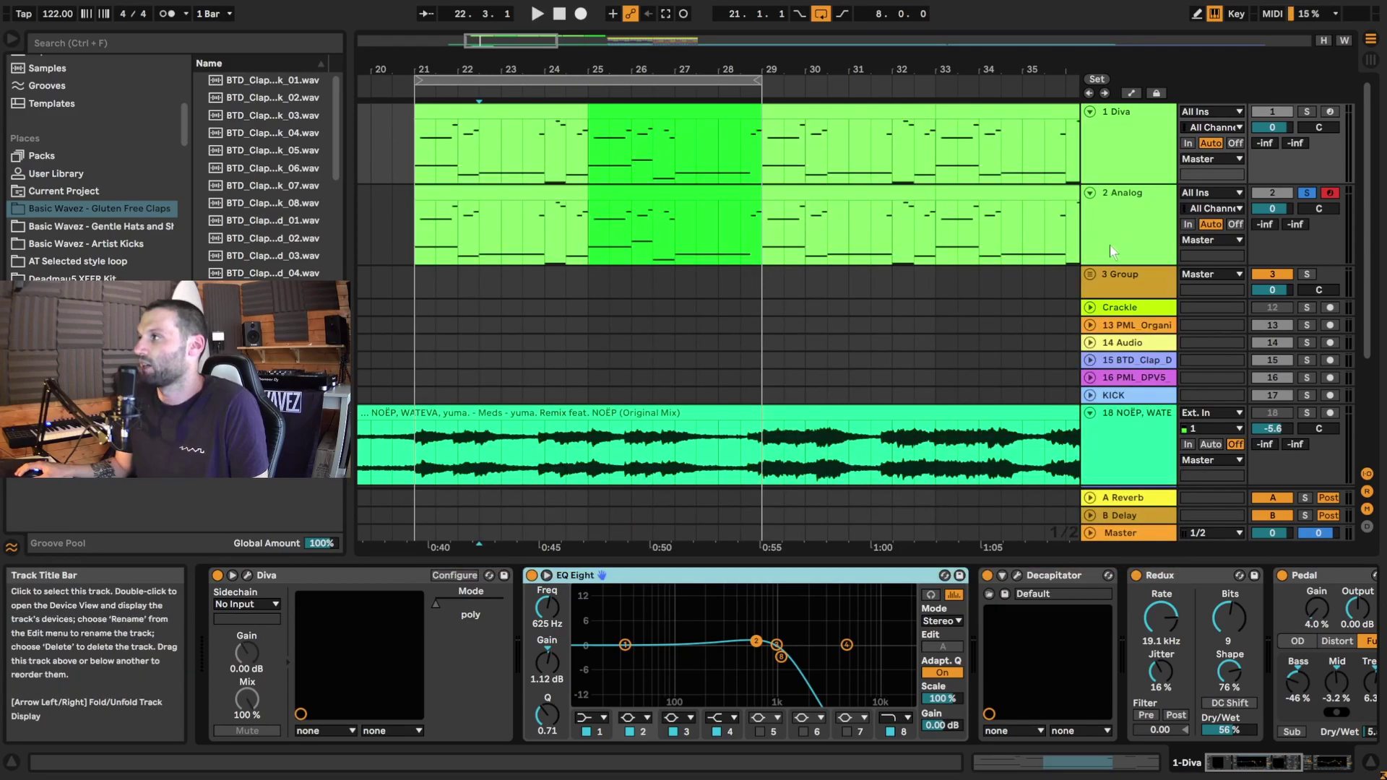
Step: Examine the Analog synth's oscillator, filter envelope, amplifier envelope and global voice settings on the Analog track
click(1145, 212)
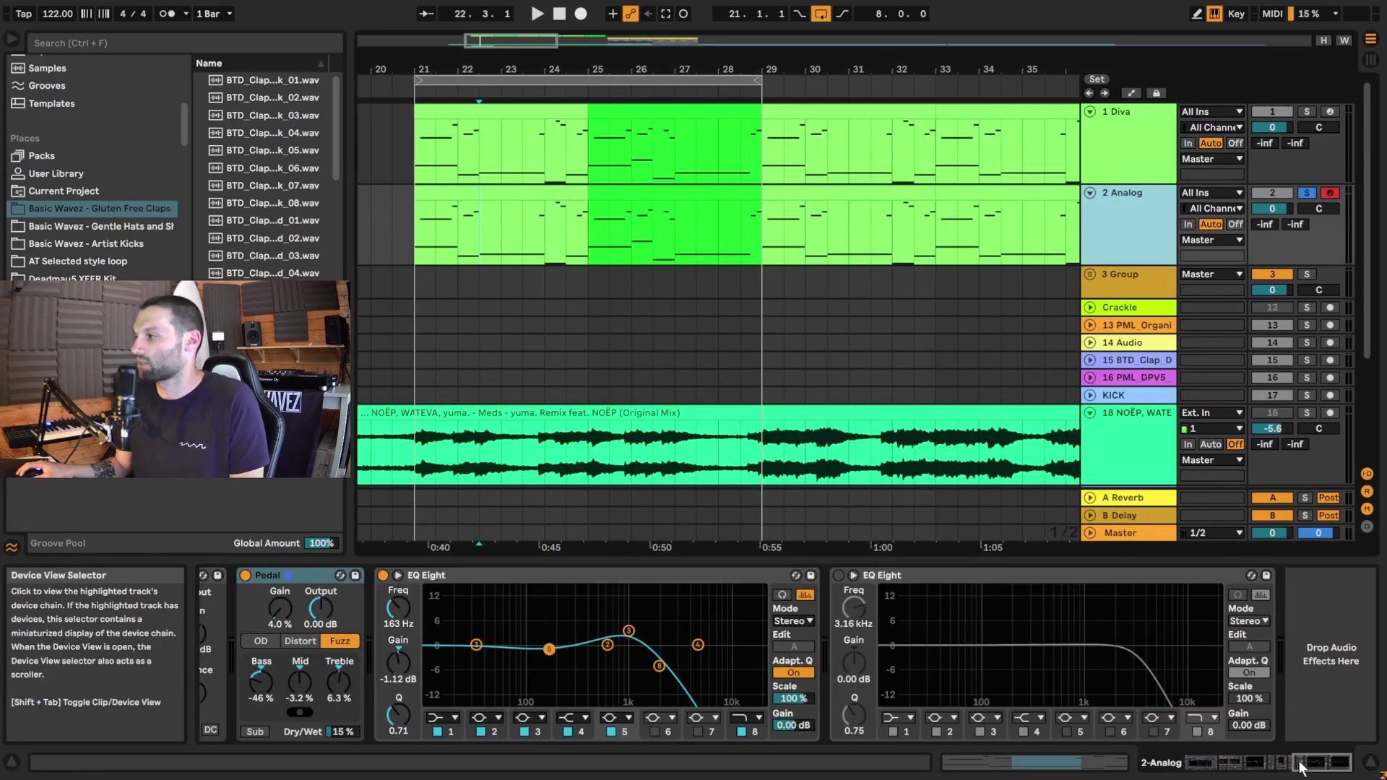
click(1124, 764)
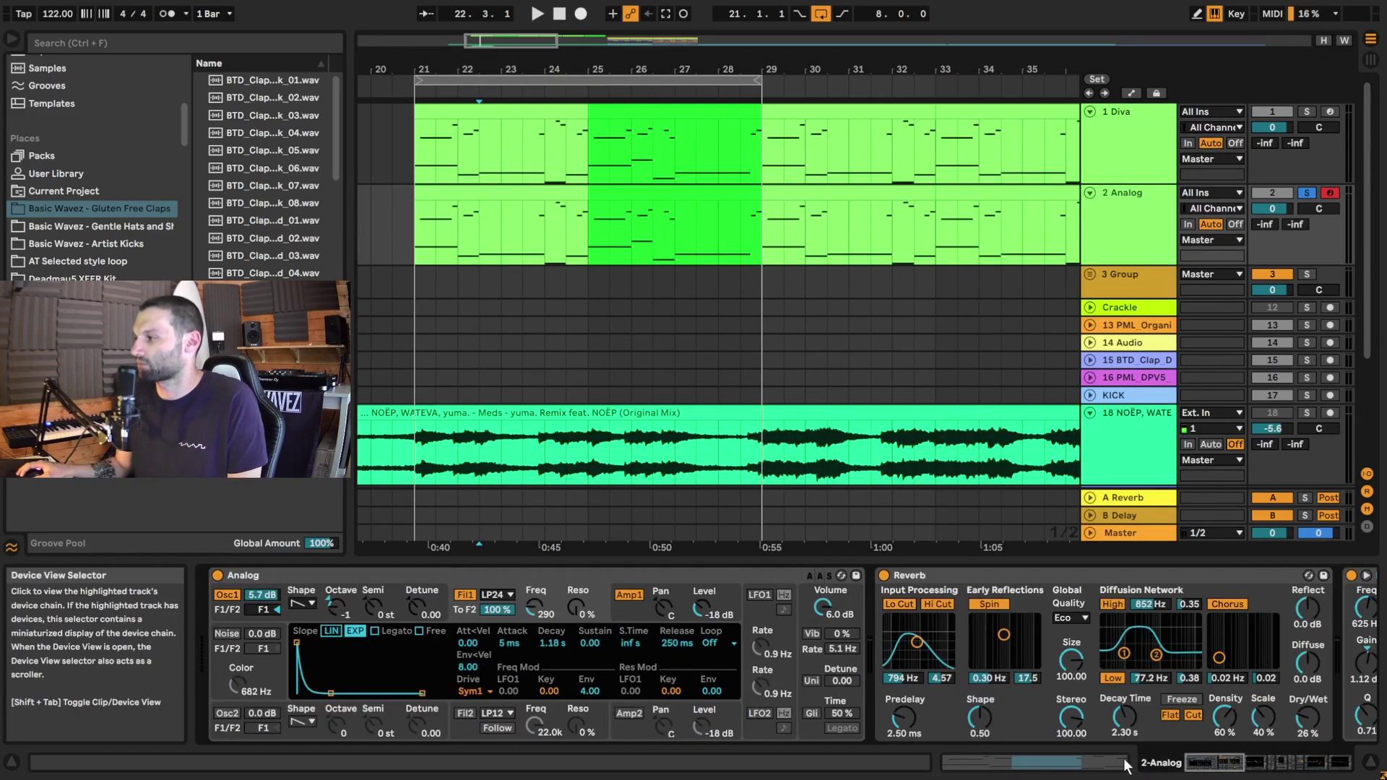
click(228, 614)
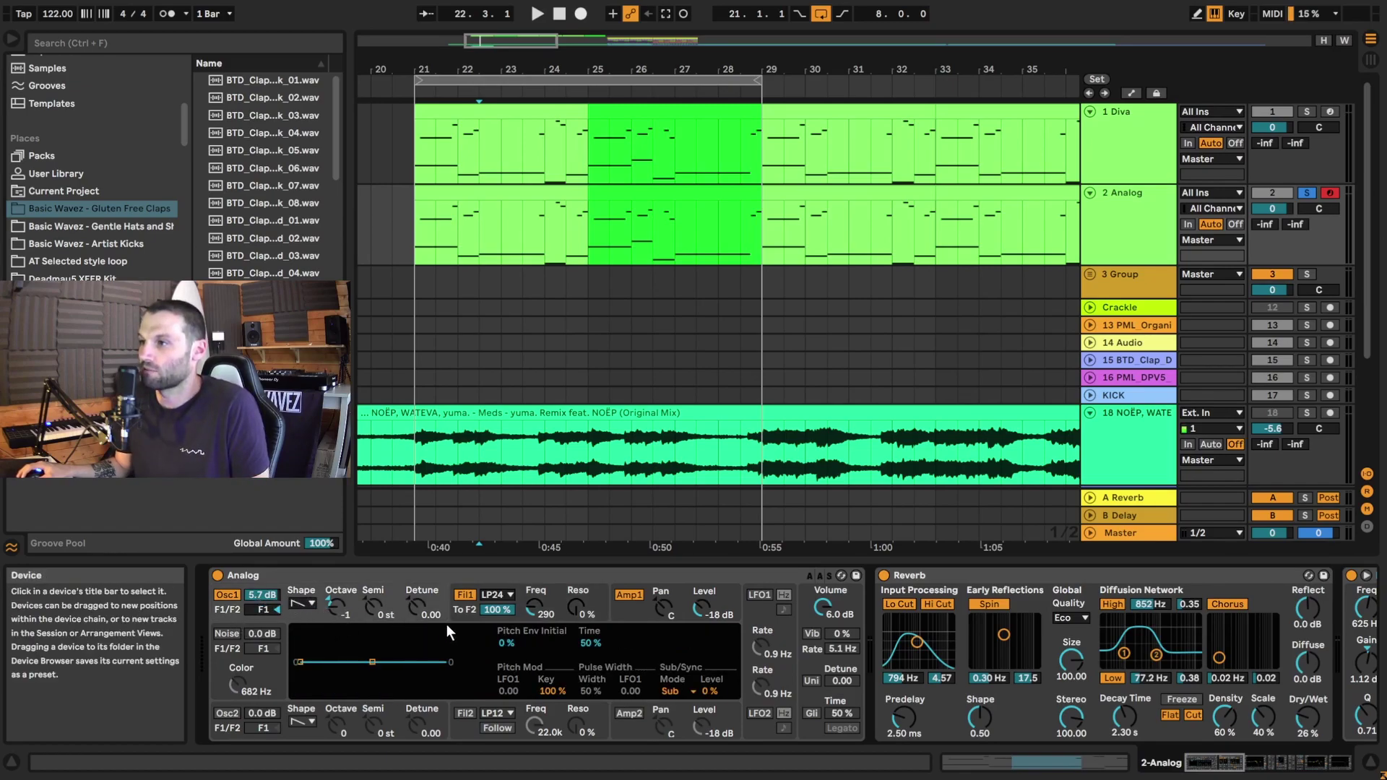
click(463, 615)
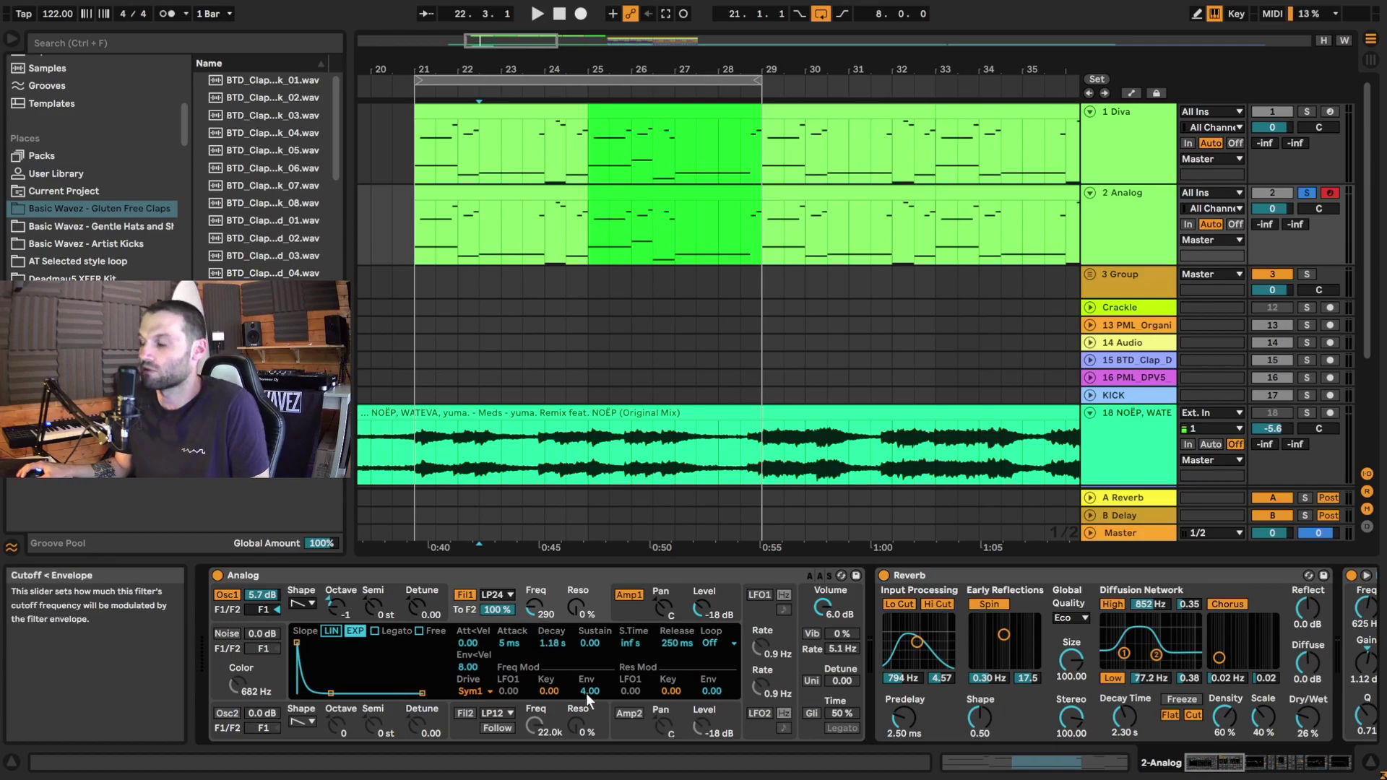
drag(468, 668, 468, 675)
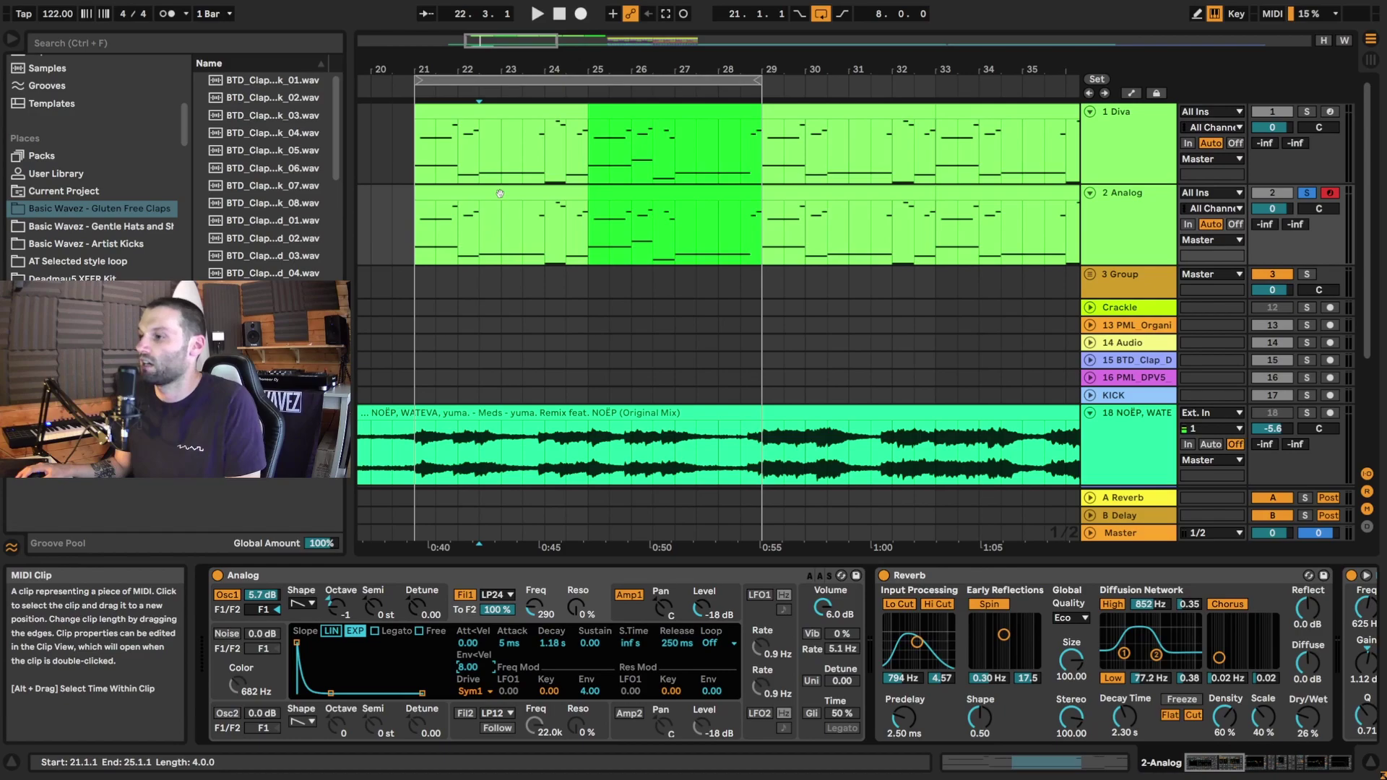
click(632, 600)
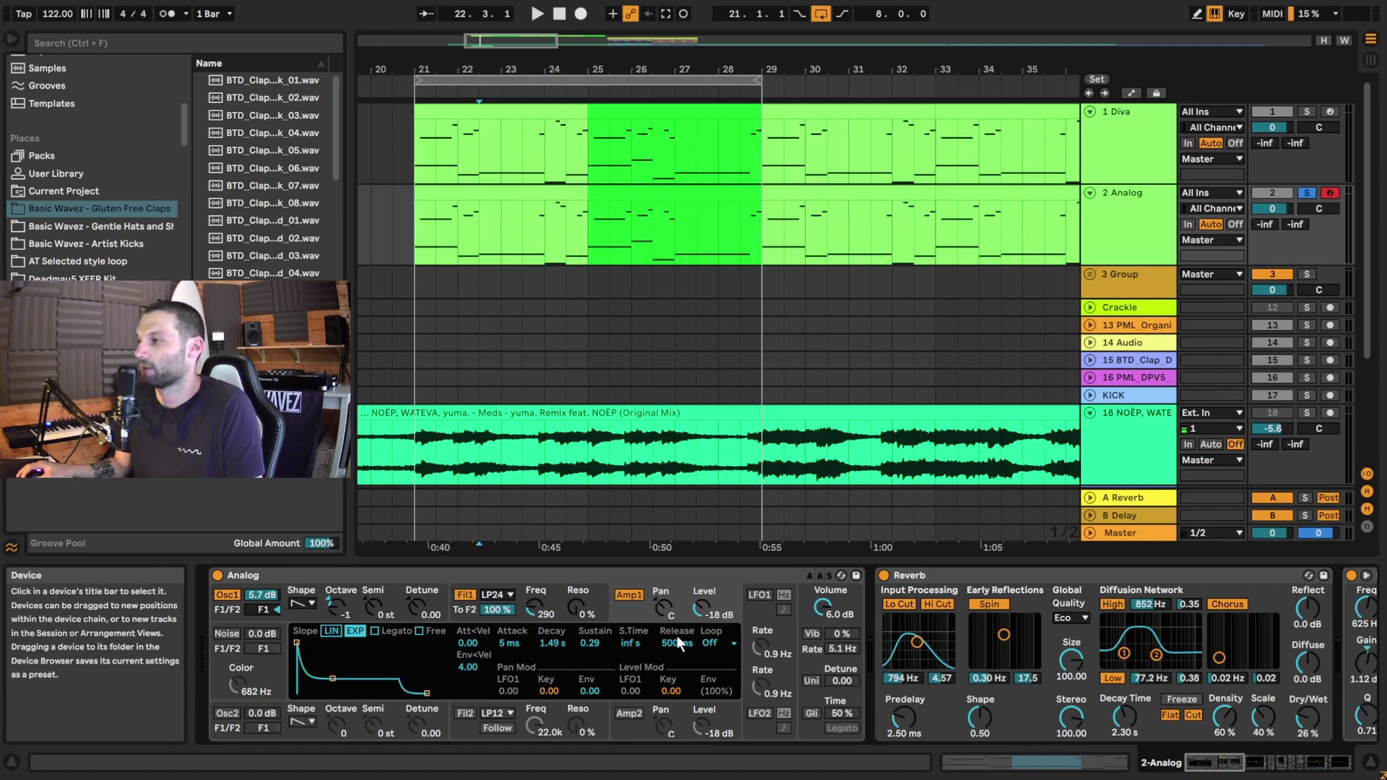
click(805, 622)
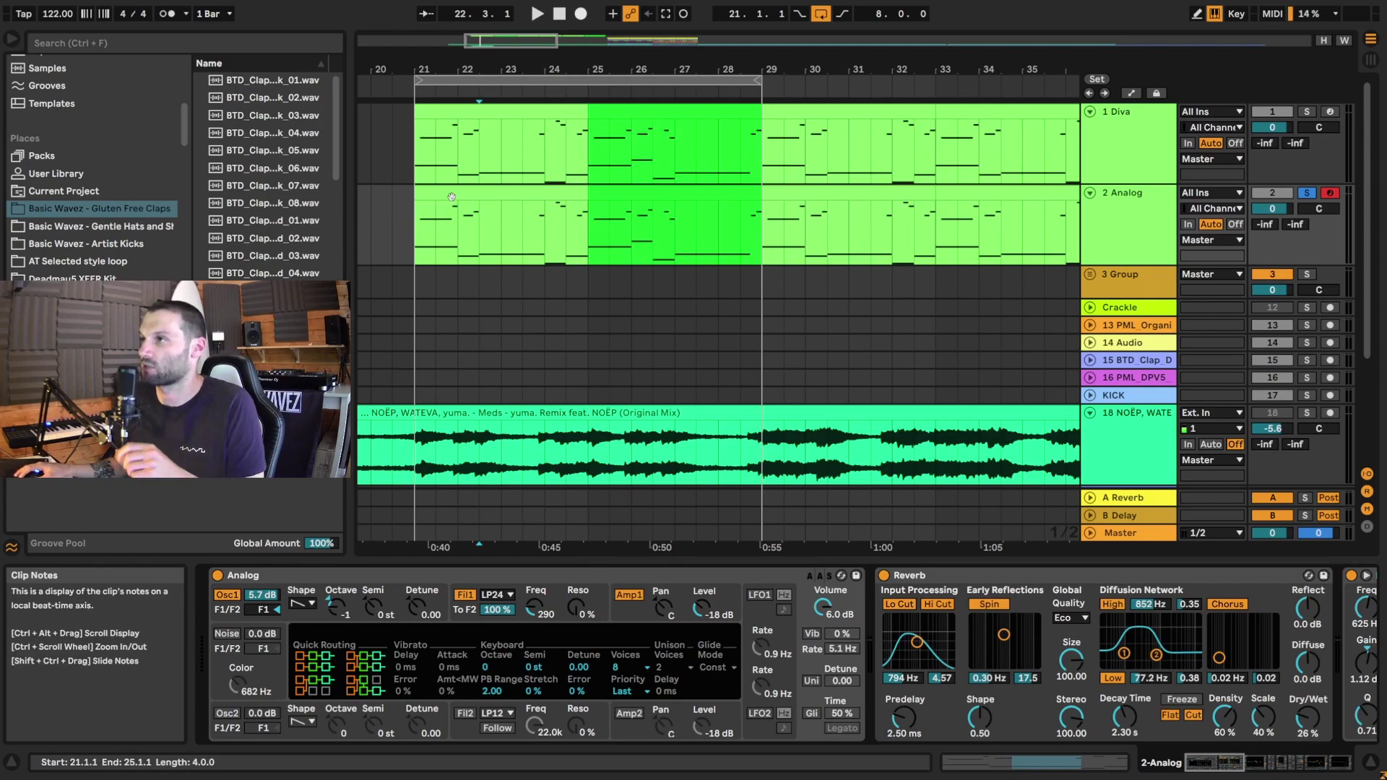
Step: Open the Analog track's MIDI clip at bar 21 and inspect the velocities of its F3 note and neighbouring notes
drag(588, 239, 417, 252)
click(418, 237)
double_click(418, 237)
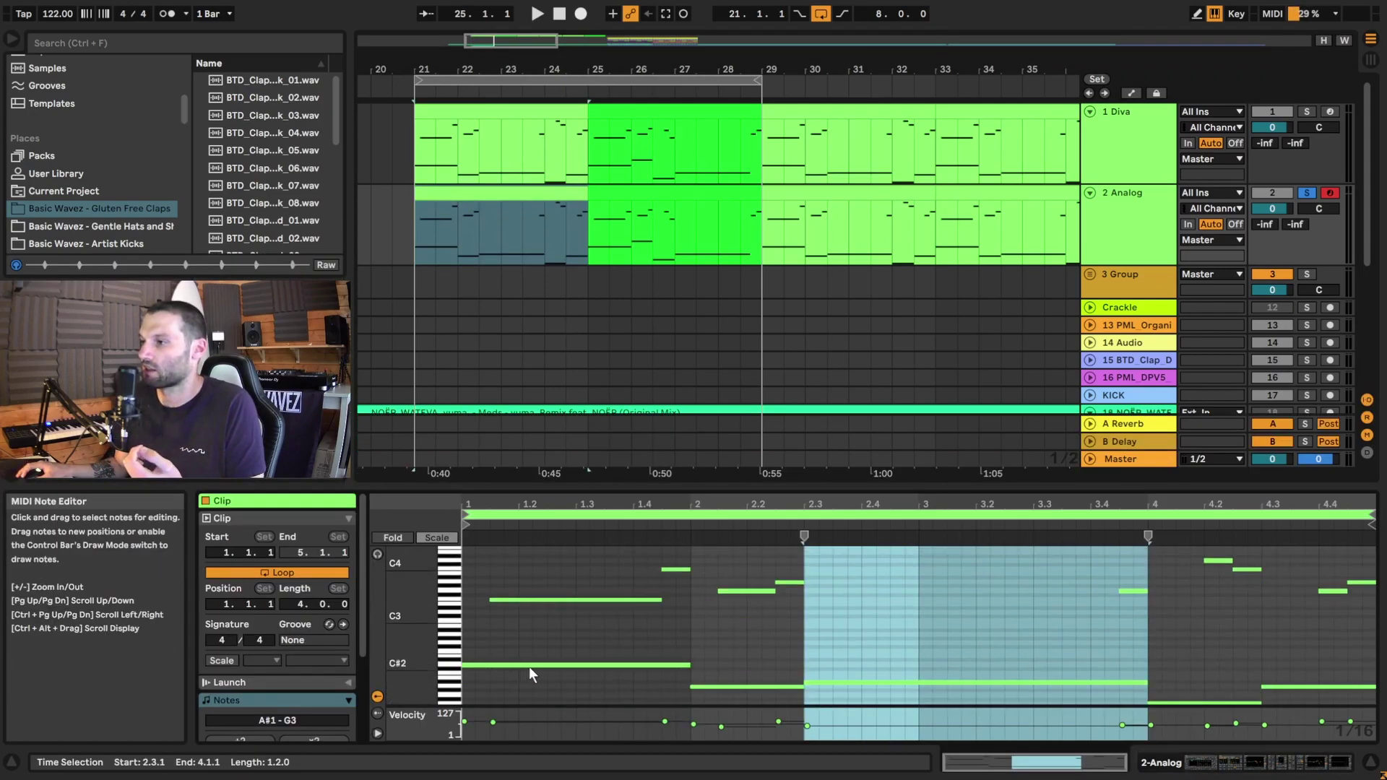
click(499, 600)
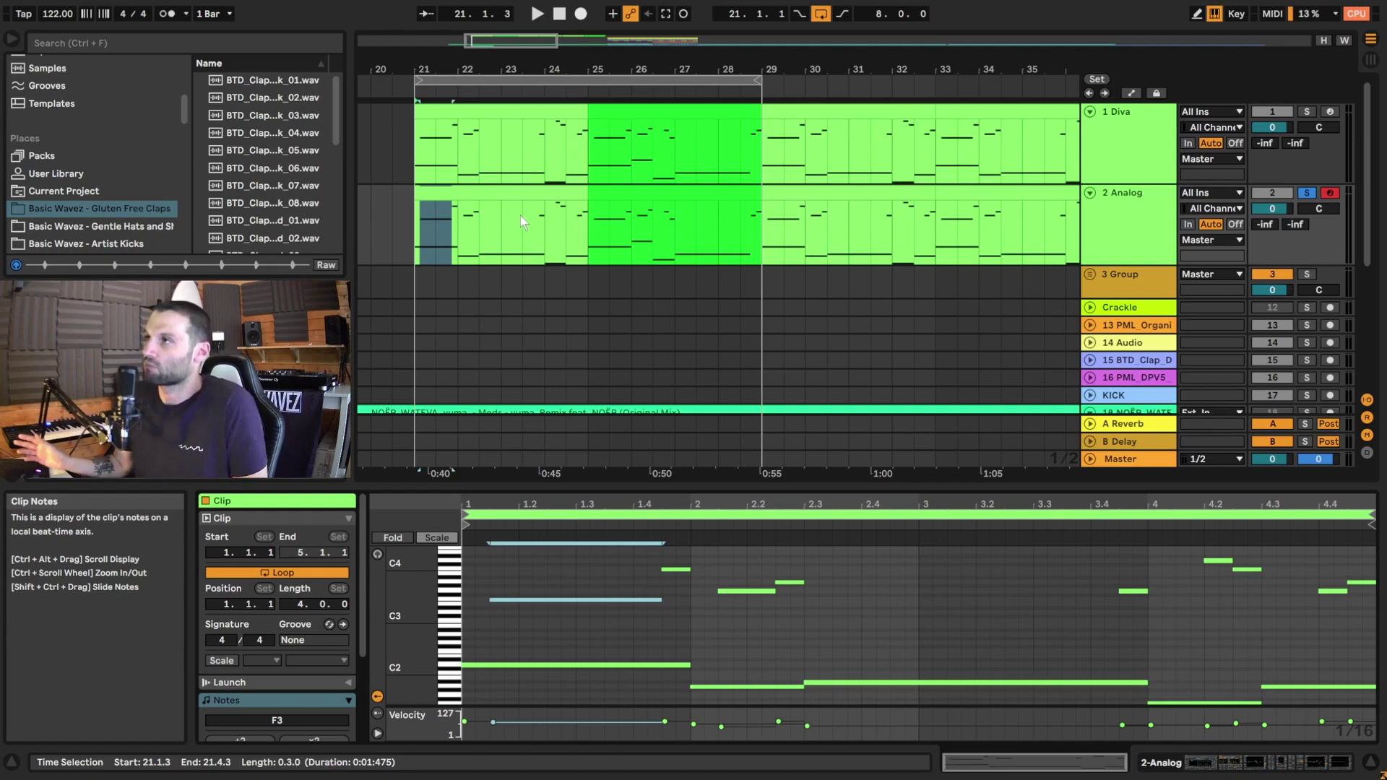
click(413, 249)
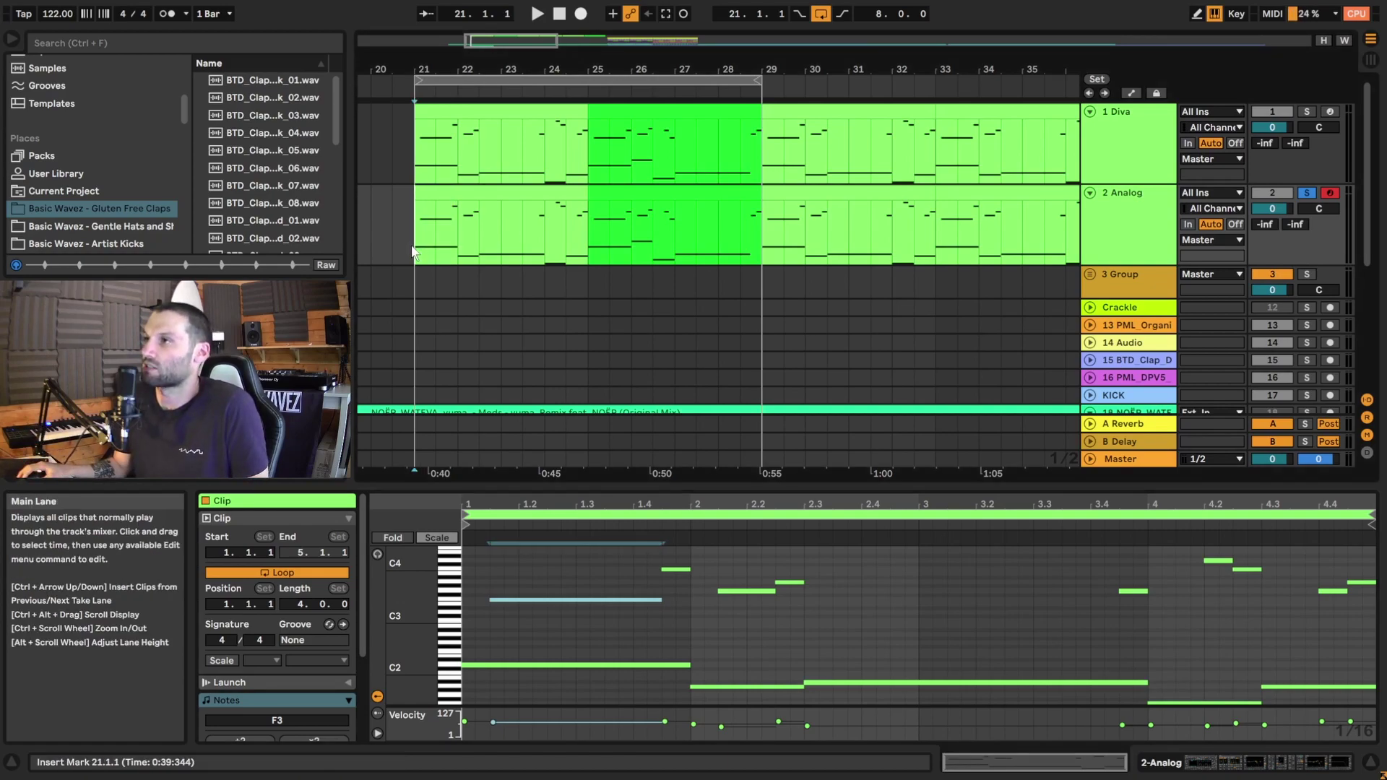
click(754, 685)
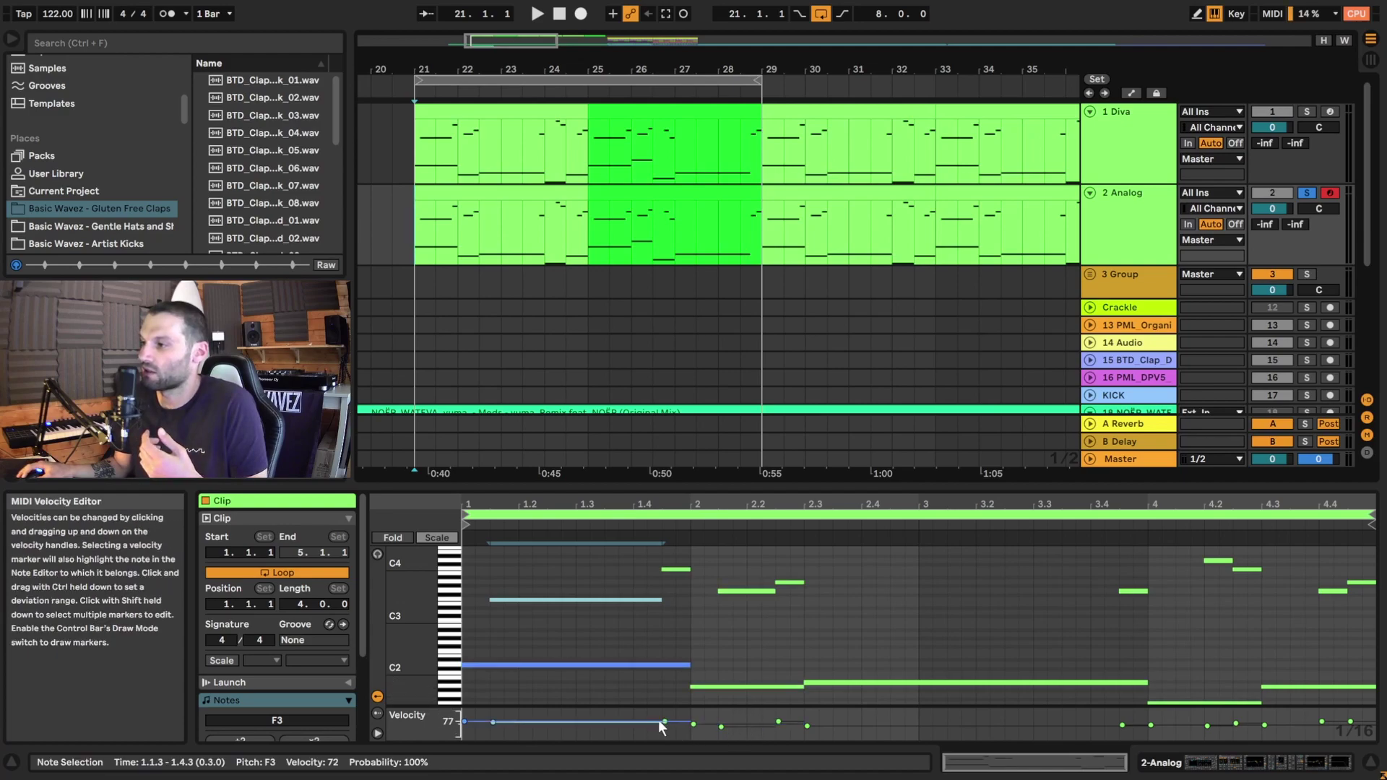
Step: Audition the opening bars of the Analog clip from bar 21 to hear how its note velocities shape the sound
click(805, 727)
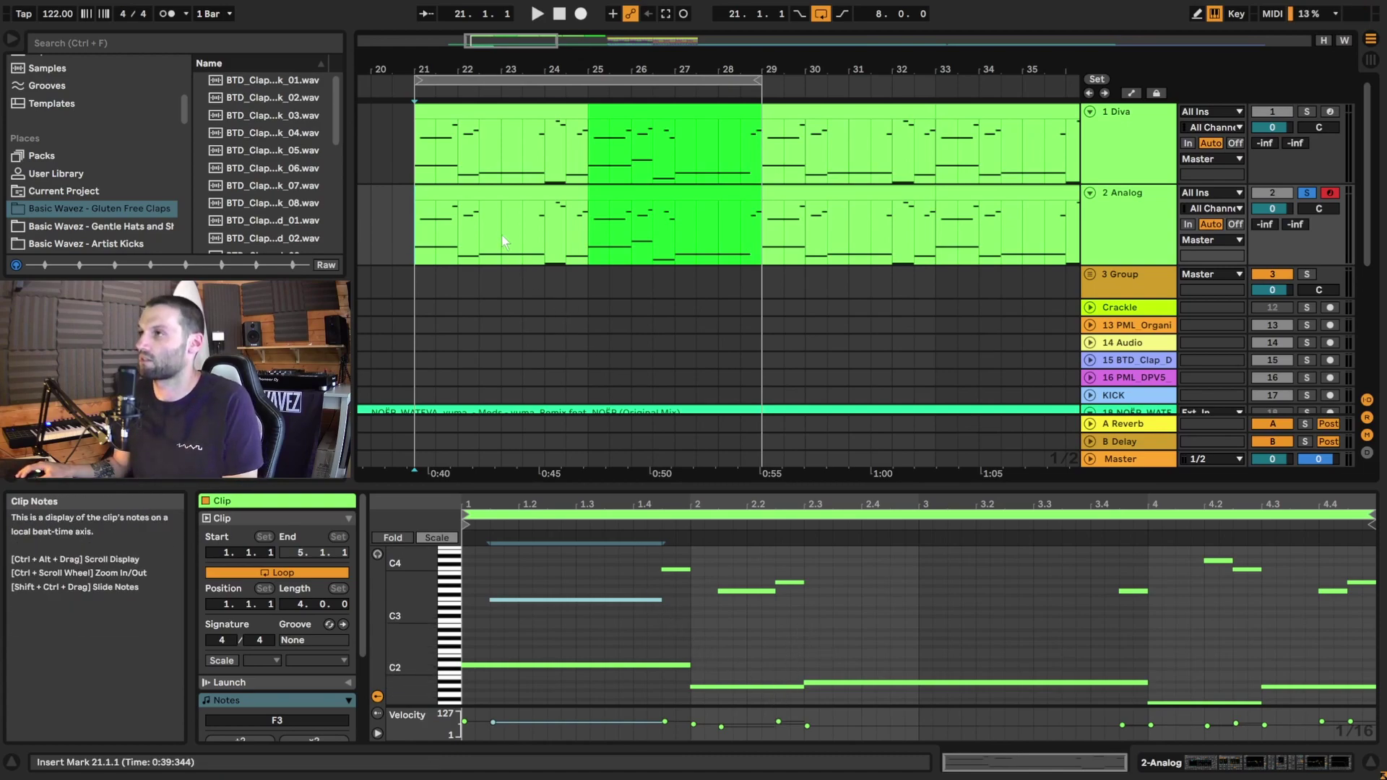
click(481, 200)
drag(446, 240, 493, 249)
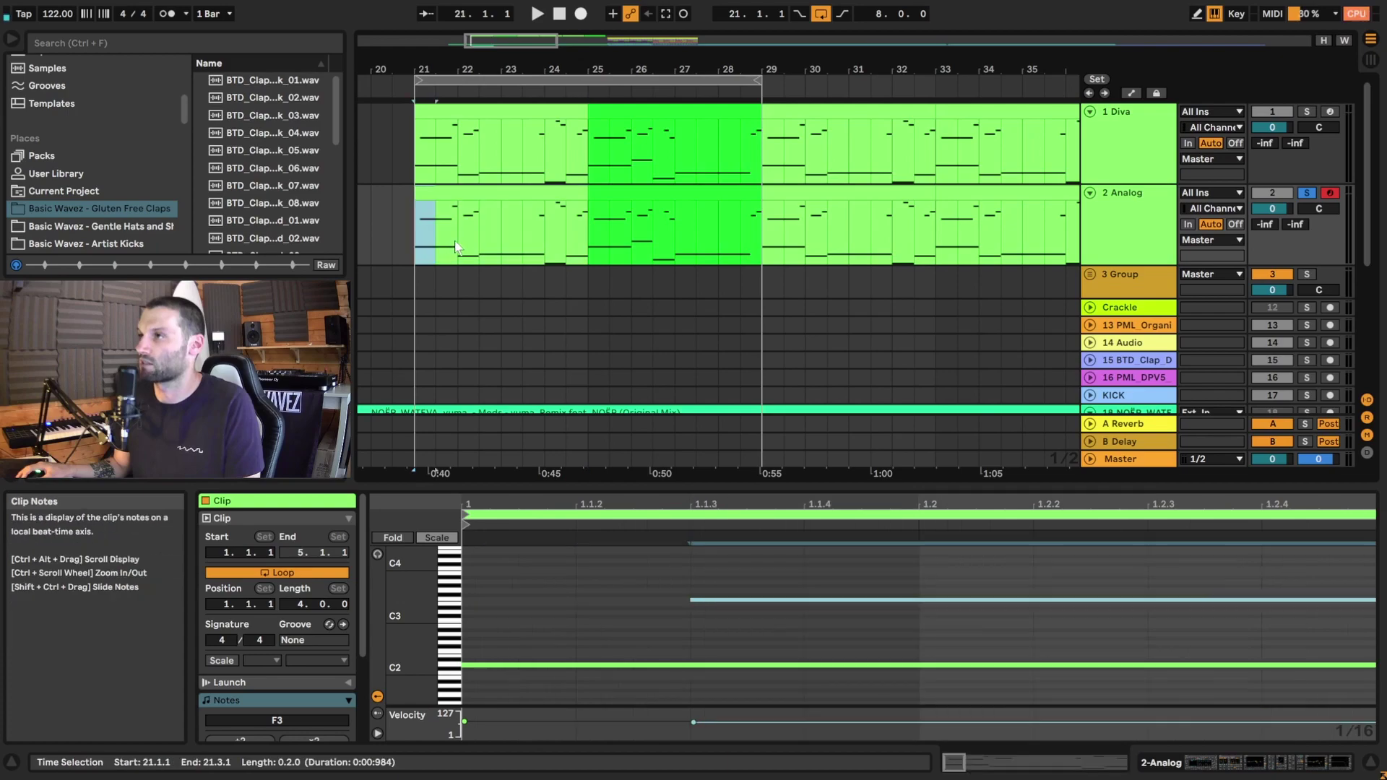
key(space)
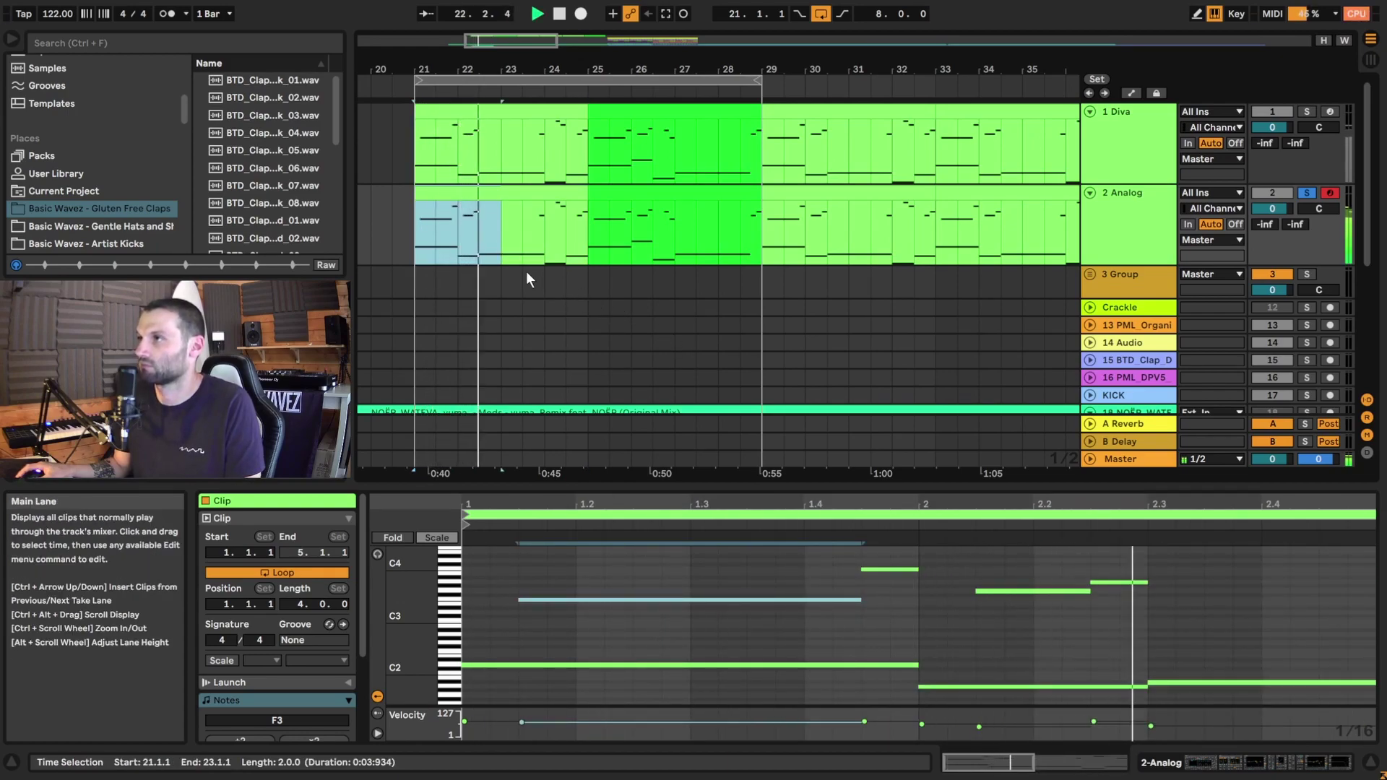
click(462, 194)
click(744, 590)
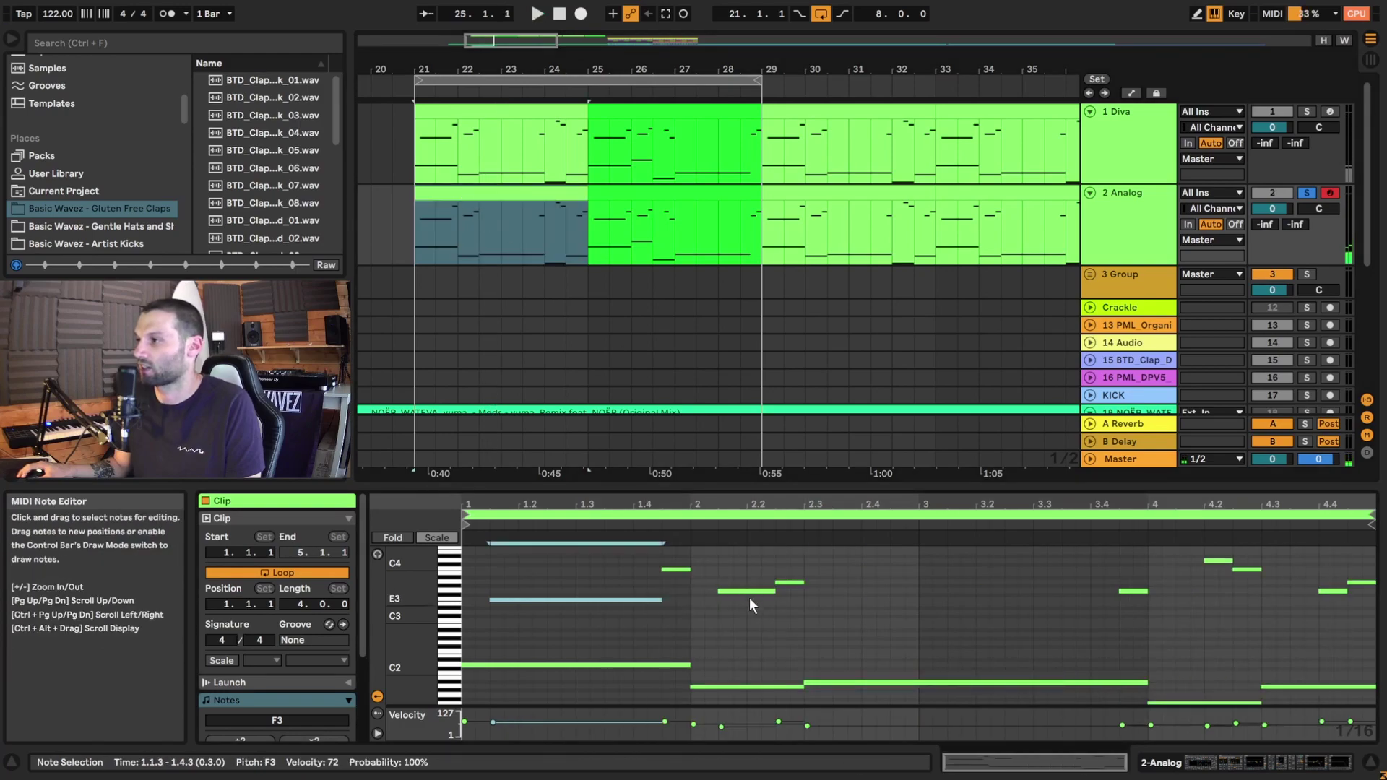
key(space)
click(800, 605)
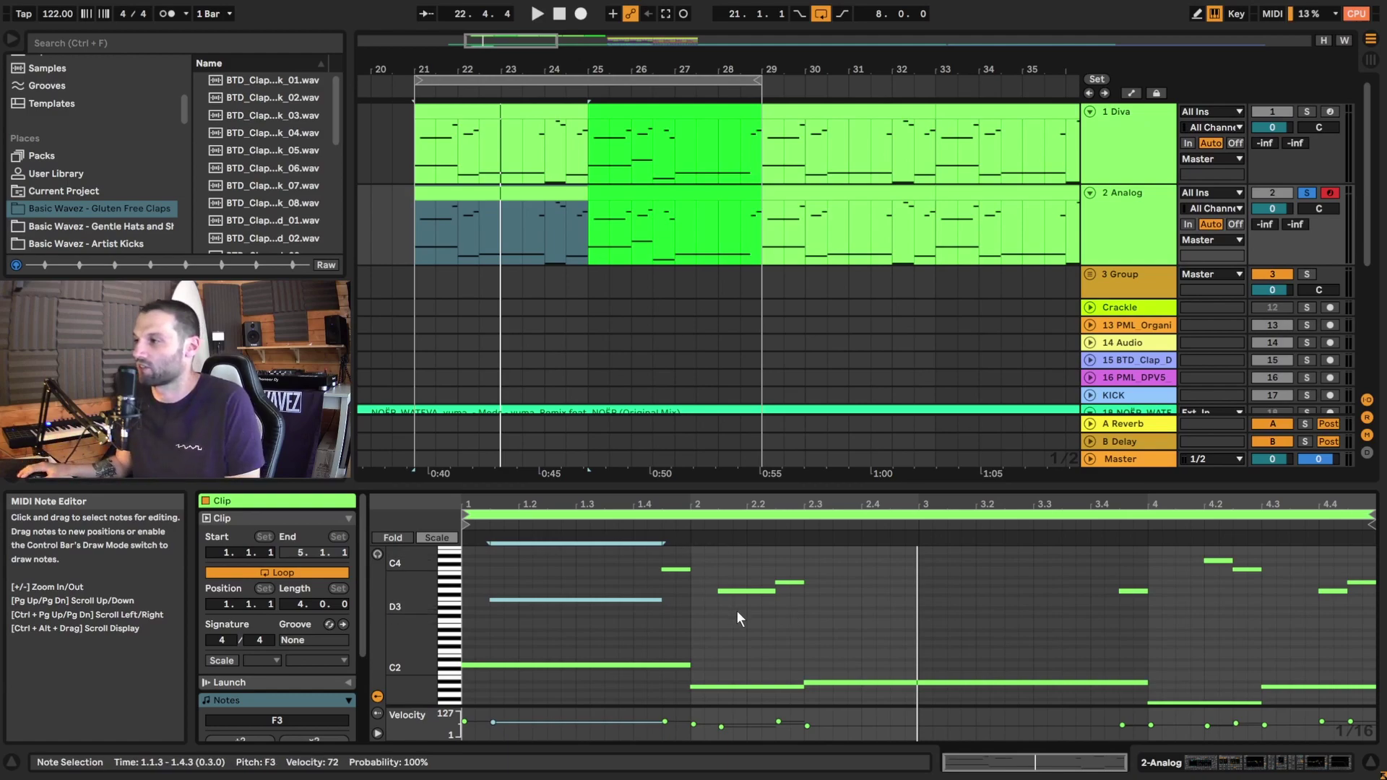
Step: Try a uniform velocity of 77 on every note in the Analog clip and play it back from bar 21
key(ctrl+a)
mouse_move(736, 591)
mouse_down()
mouse_move(737, 578)
mouse_move(736, 599)
mouse_up()
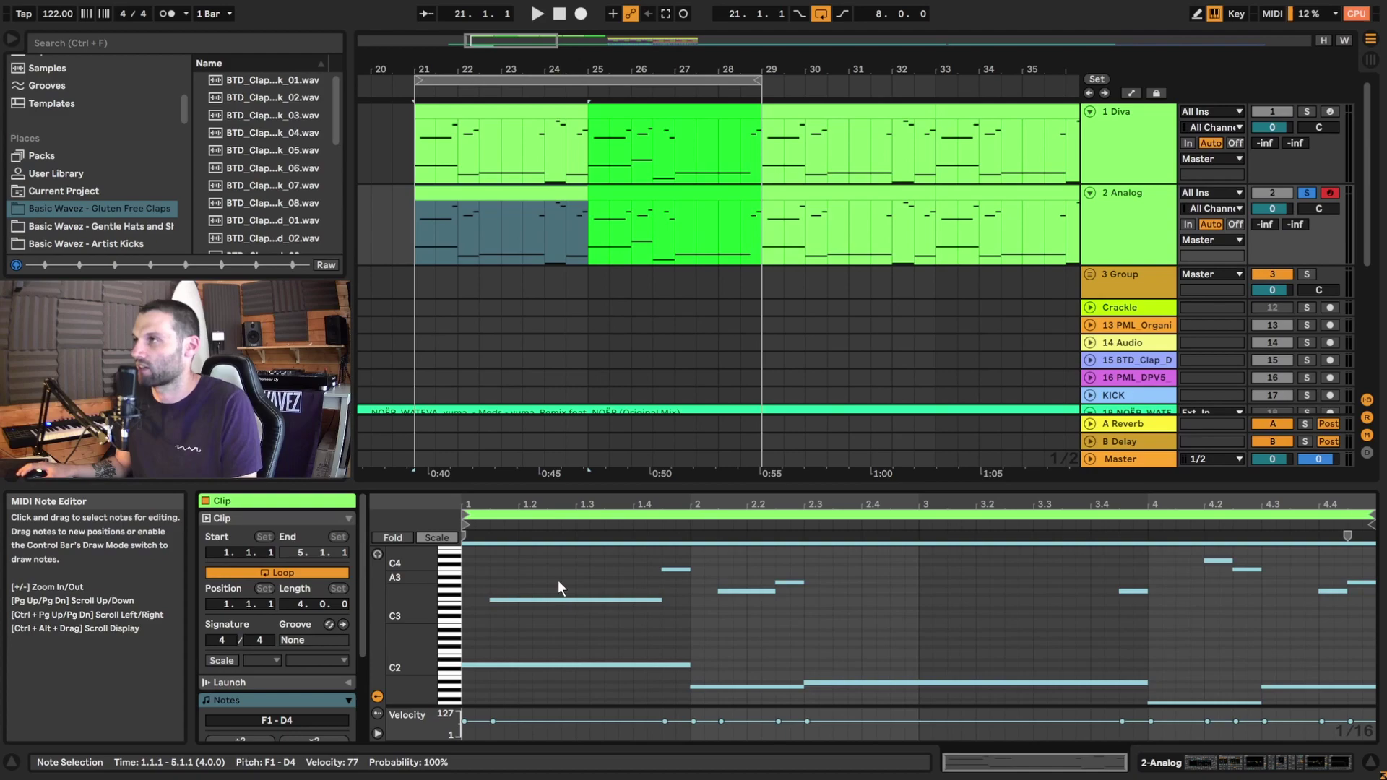
key(space)
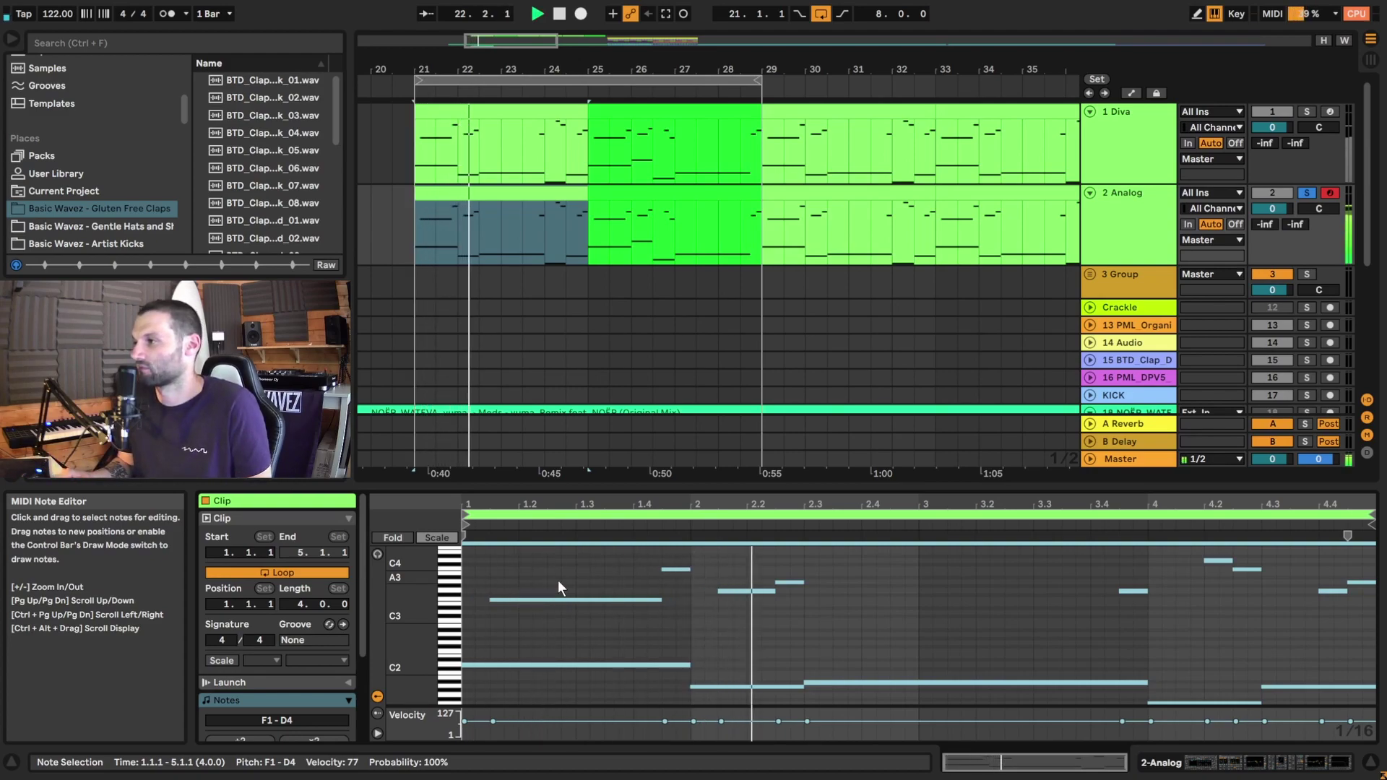
key(space)
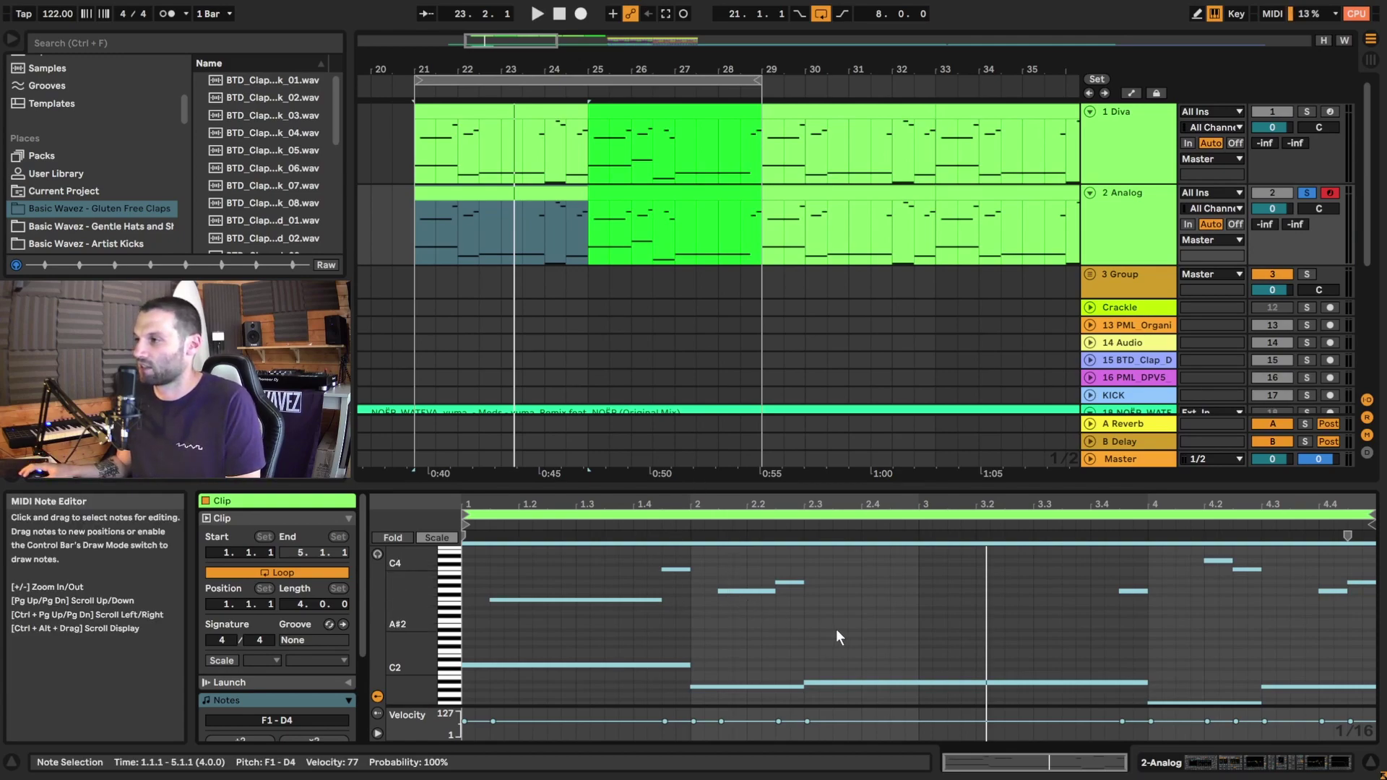
Step: Undo the velocity change on the Analog clip's notes and play the passage again for comparison
key(ctrl+z)
key(space)
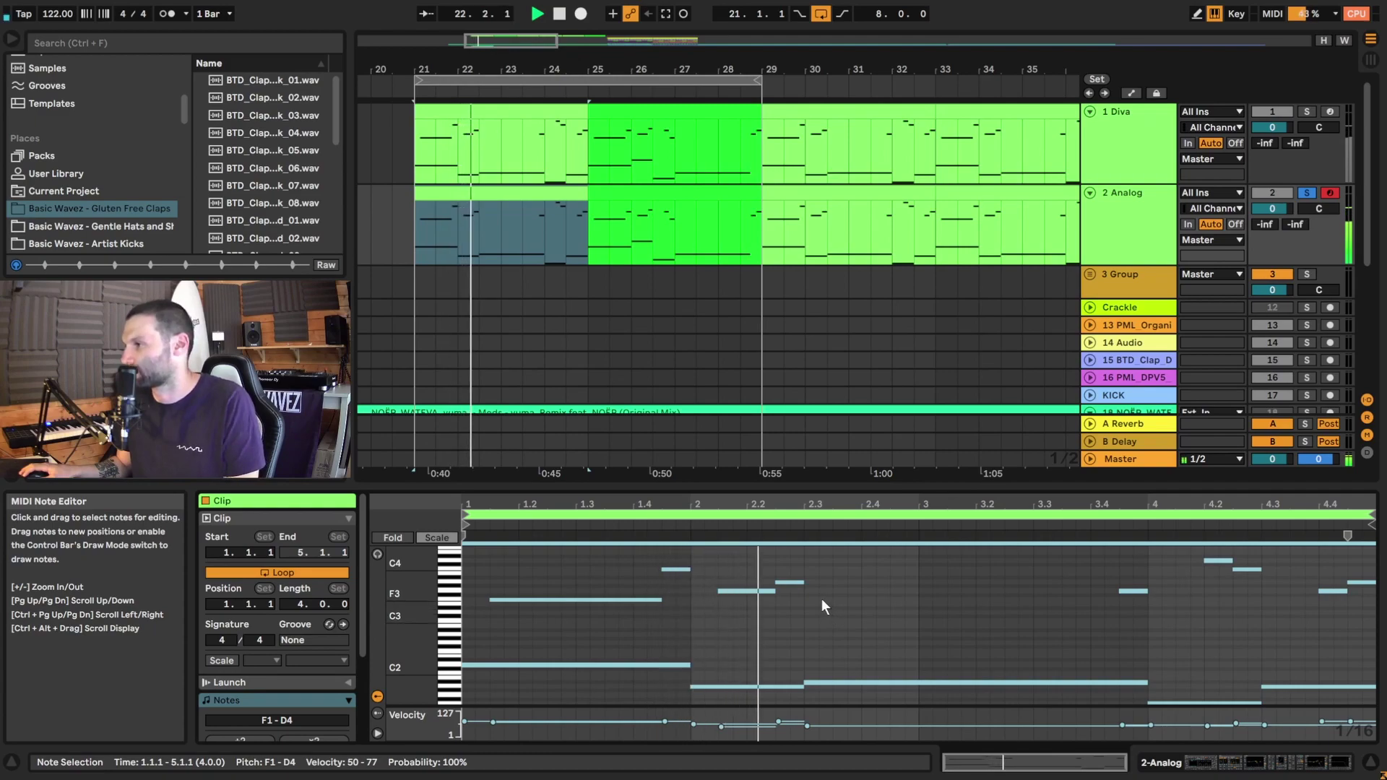
key(space)
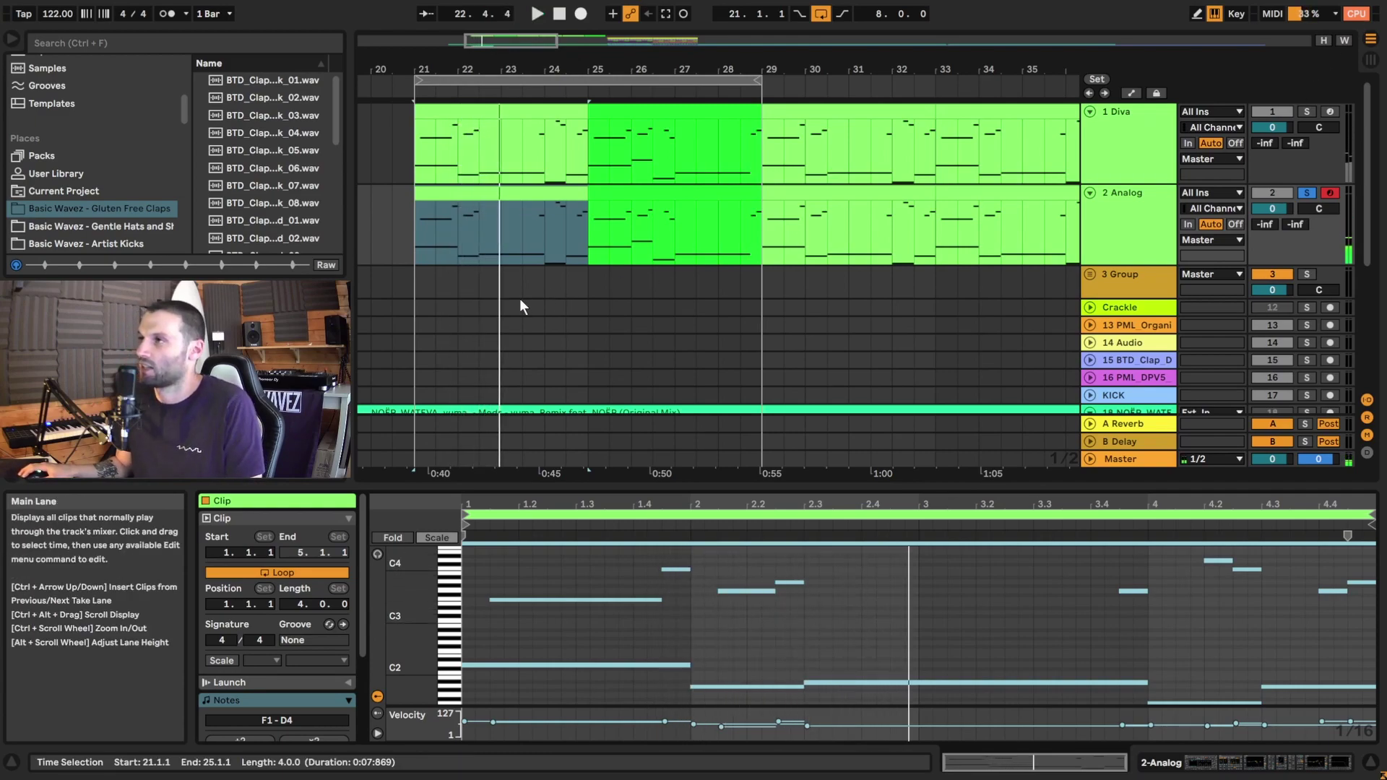
Step: Open the Analog track's device chain and look over its instrument, Reverb and EQ Eight
click(532, 242)
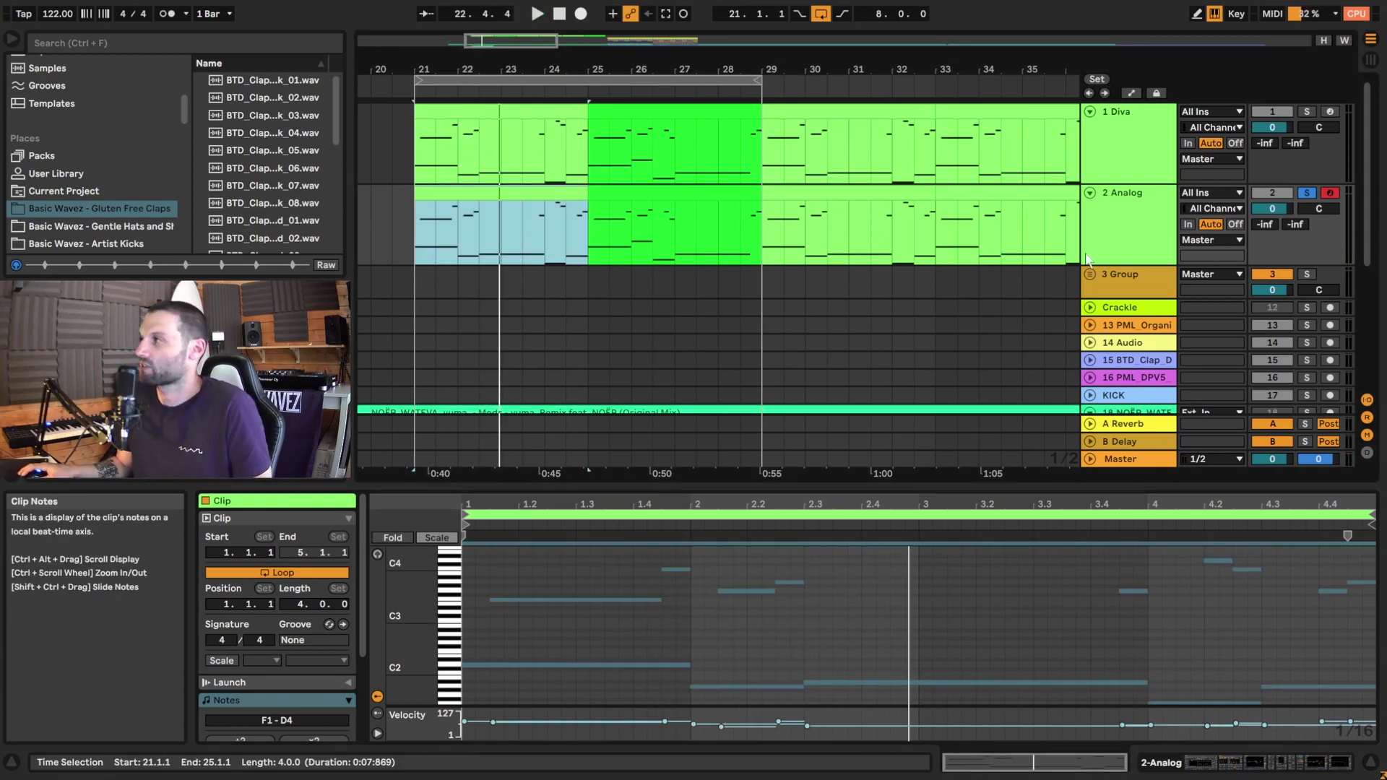
click(1107, 214)
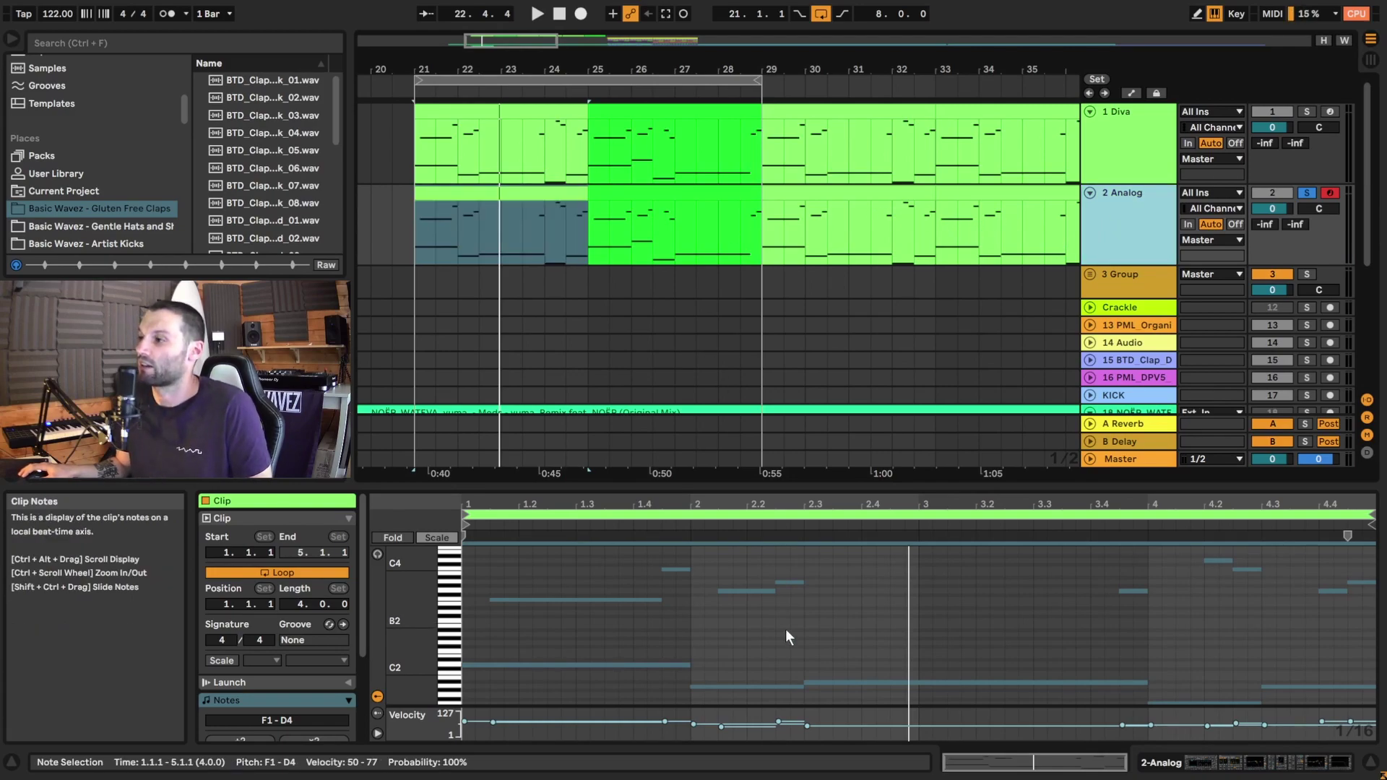
click(783, 666)
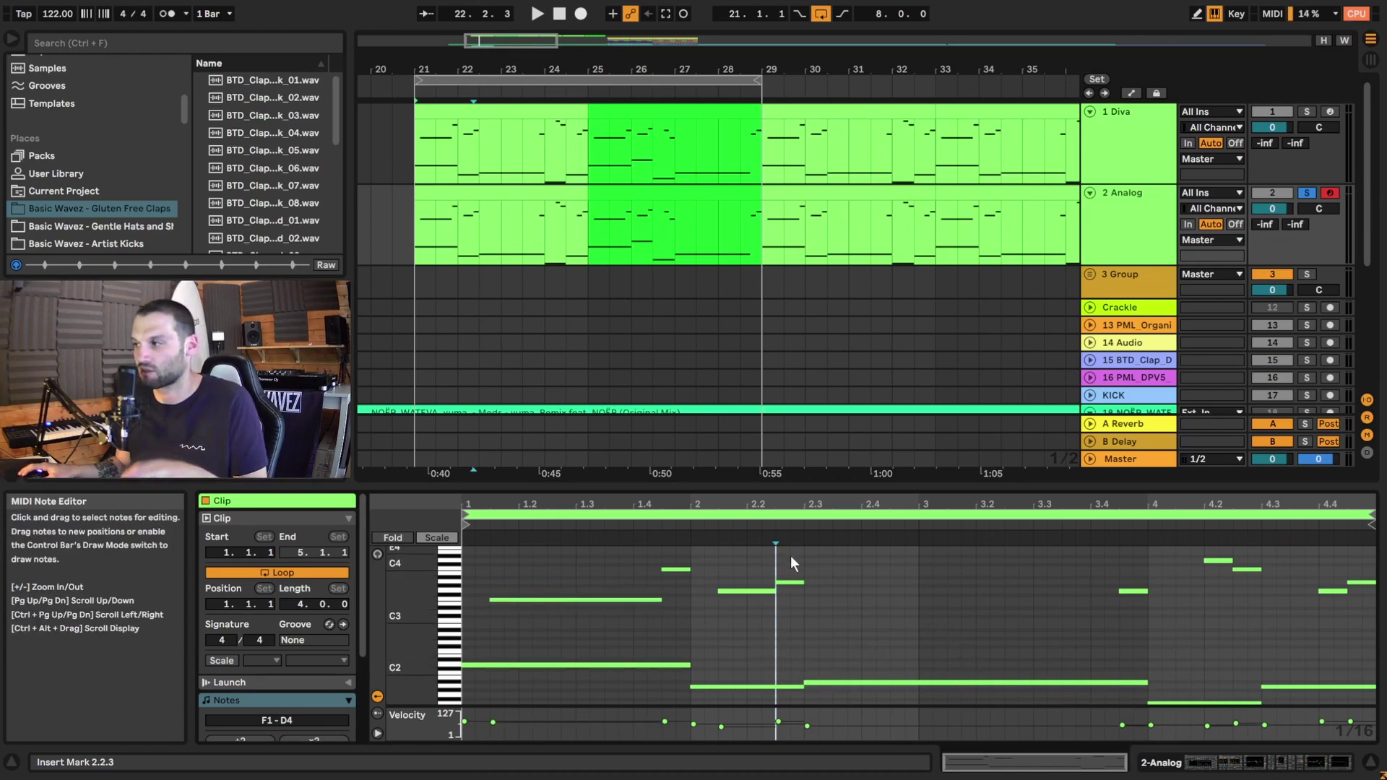
double_click(1123, 245)
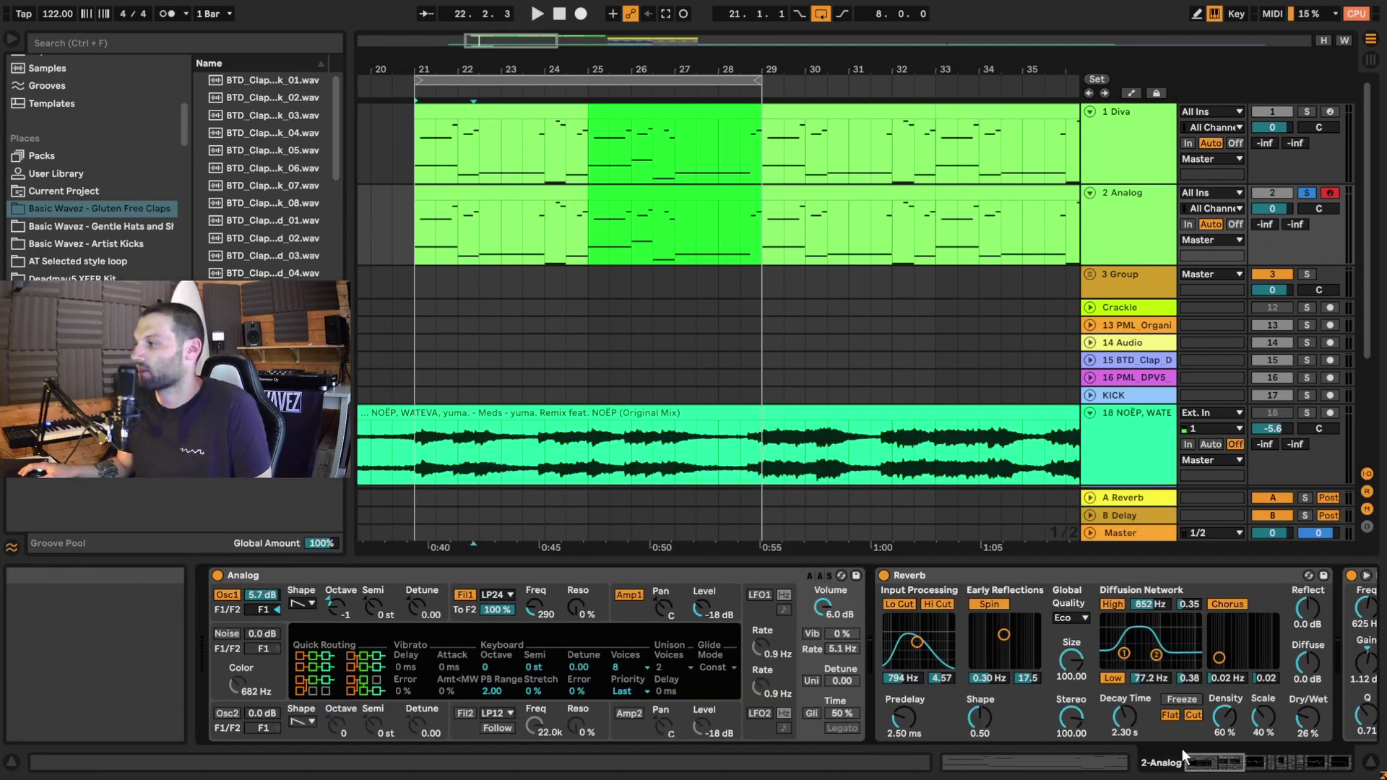
drag(1214, 763, 1241, 764)
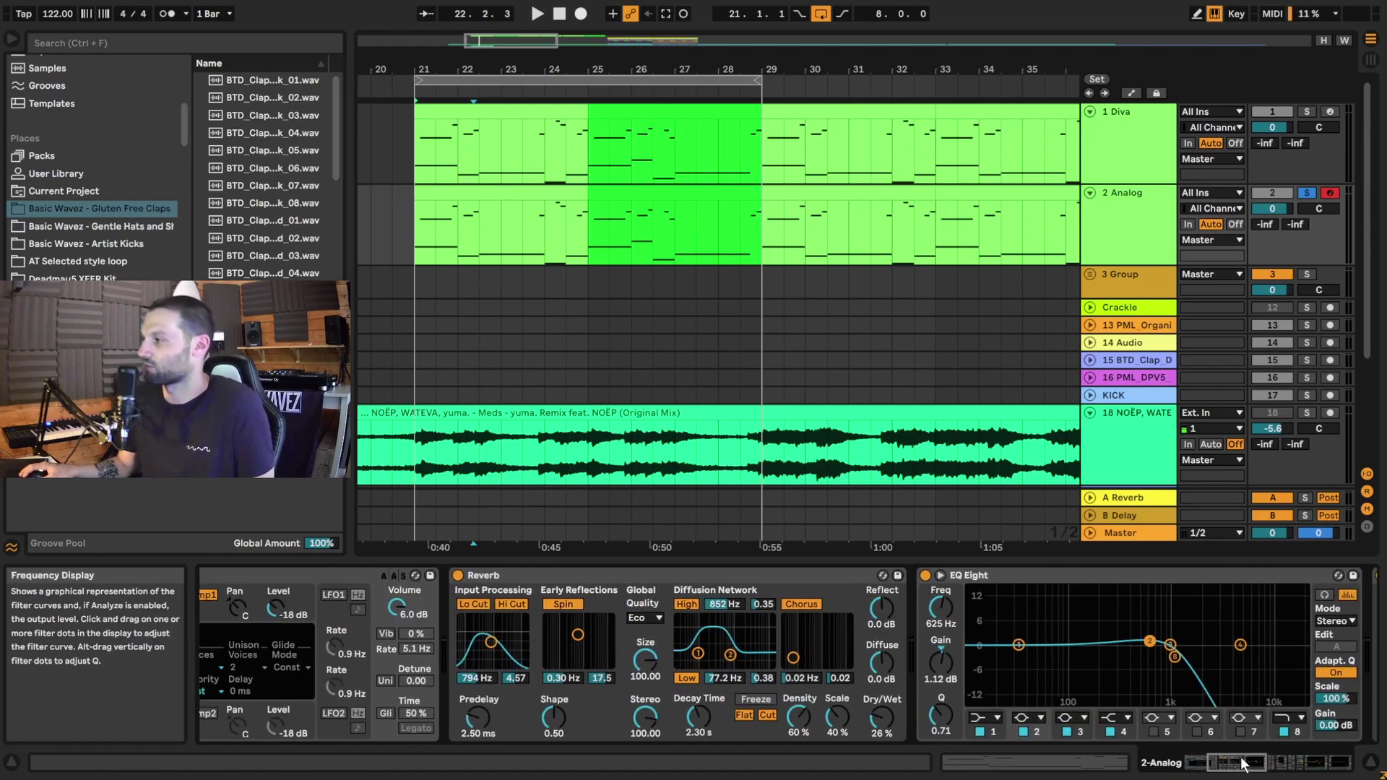
drag(1242, 762, 1177, 755)
Step: Deactivate all the effects after the Analog instrument, from Reverb to the end of the device chain
click(705, 576)
click(953, 576)
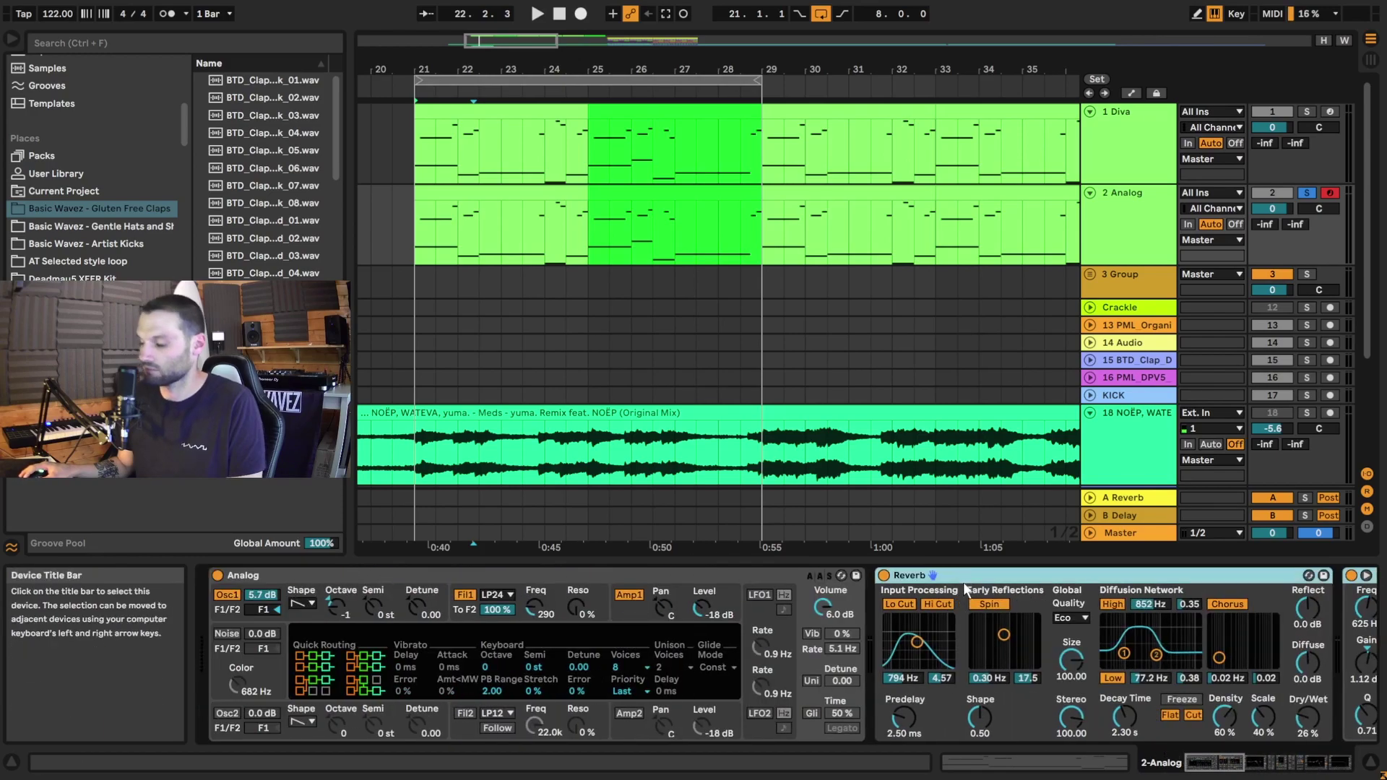
key(0)
drag(1161, 760, 1257, 760)
key(0)
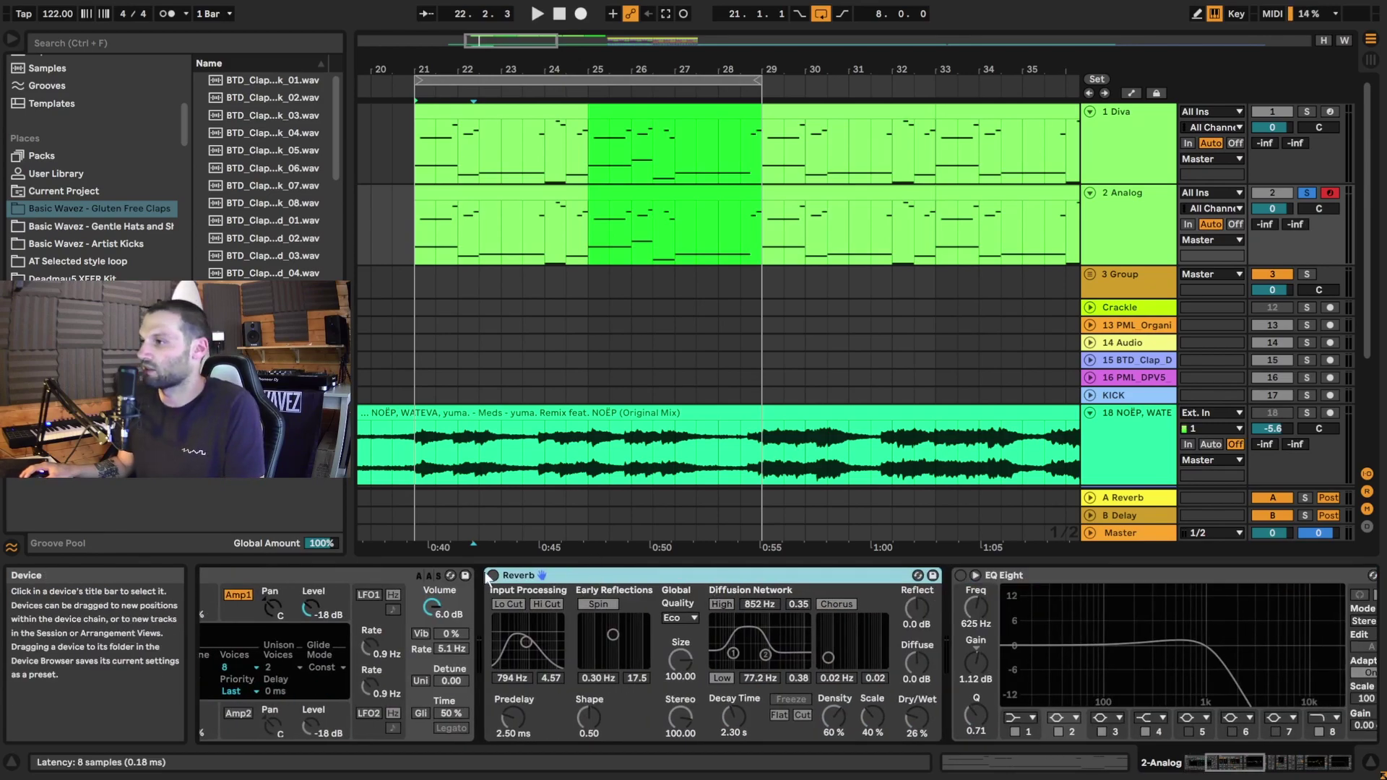
Step: Audition the Analog part from bar 21 with its effects bypassed, switching Reverb briefly for comparison
key(space)
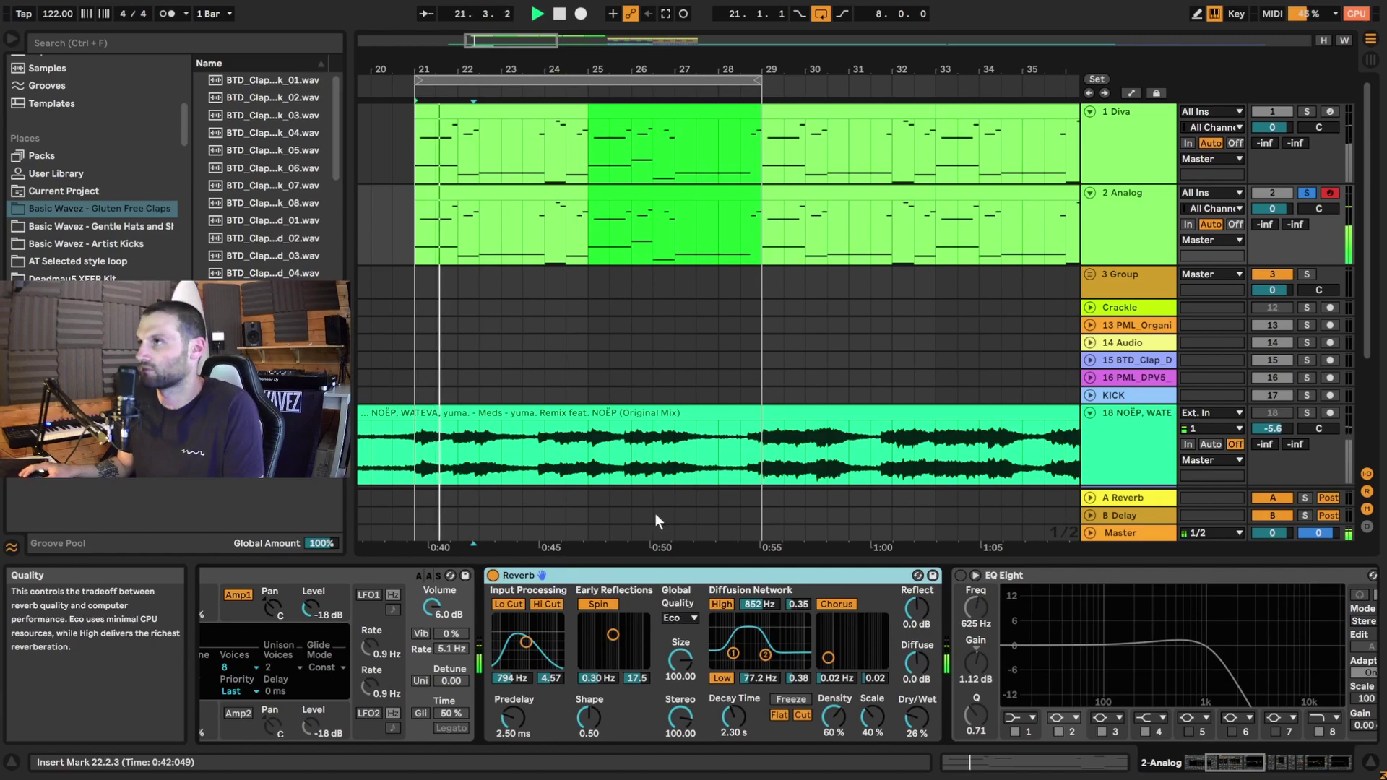
click(494, 575)
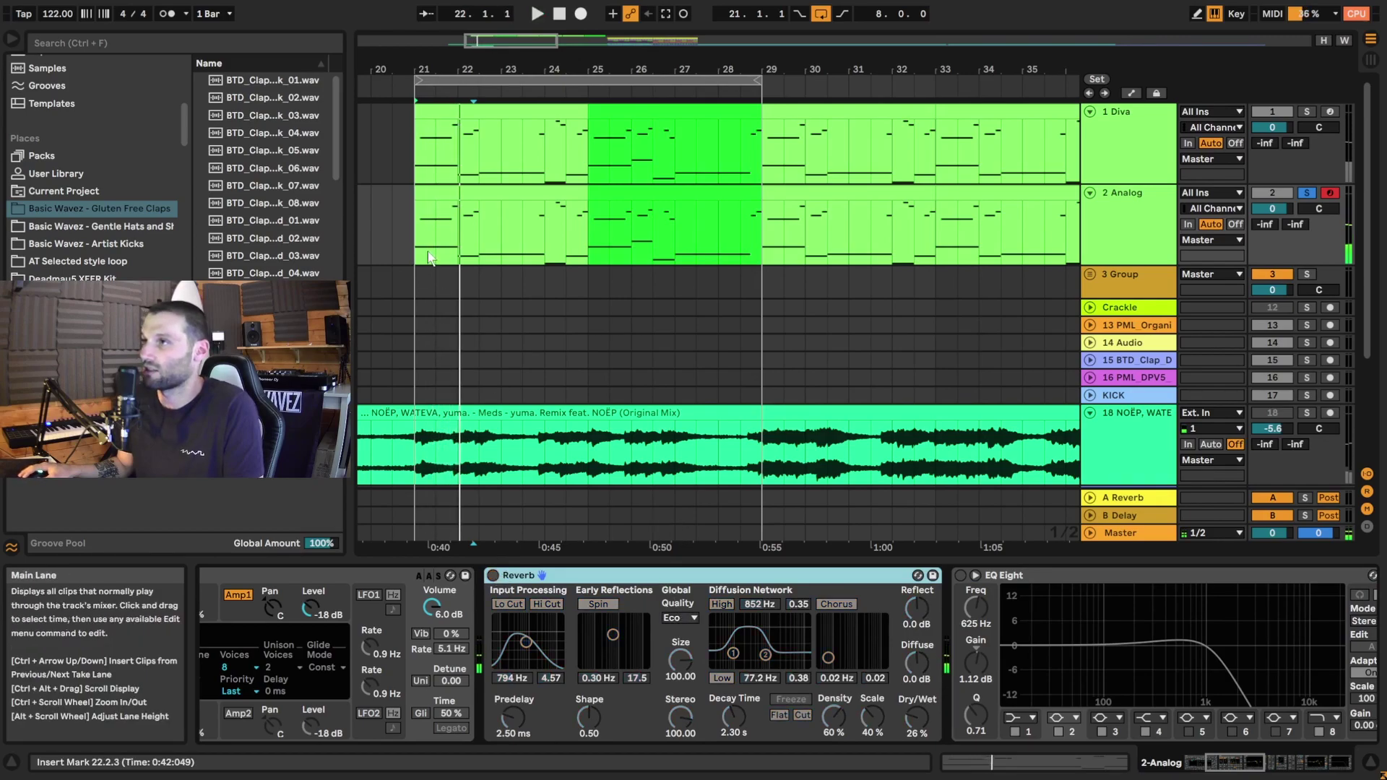
key(space)
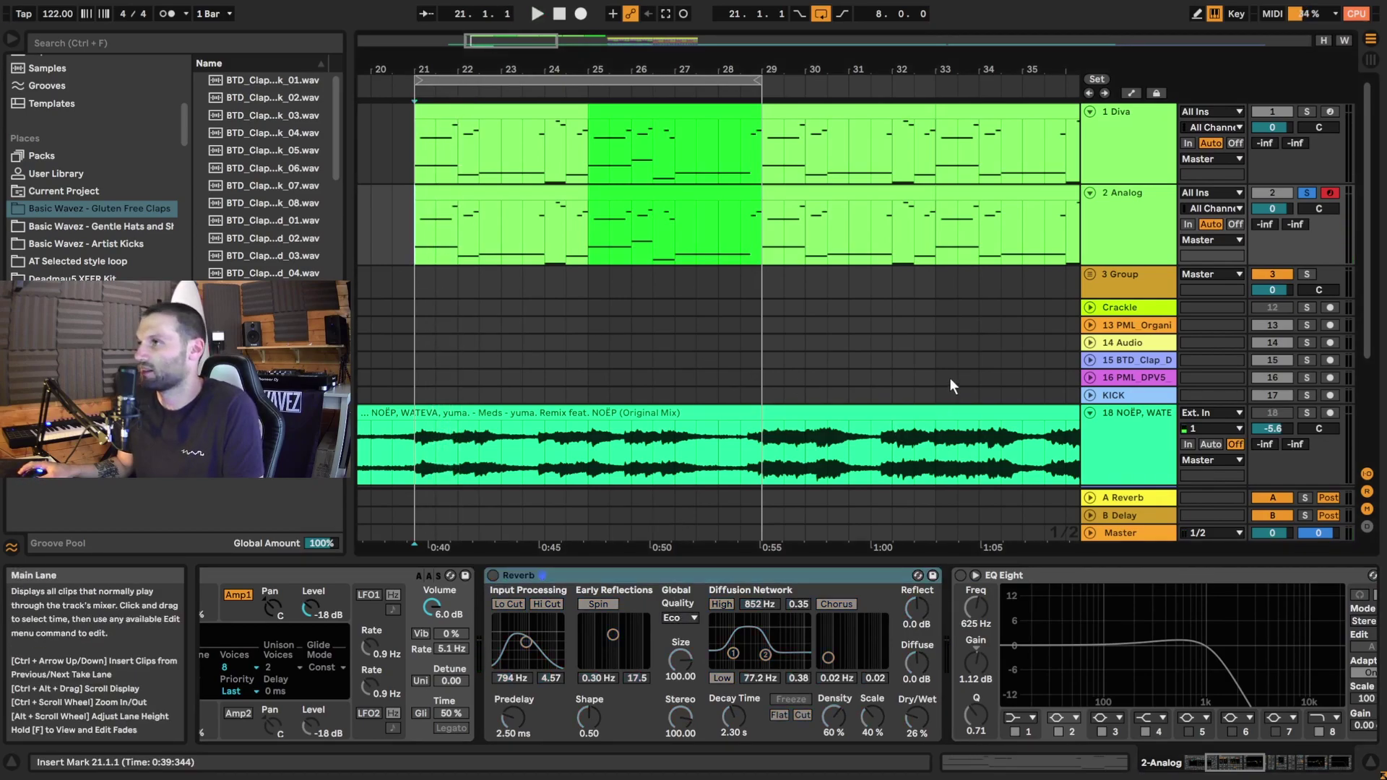
key(space)
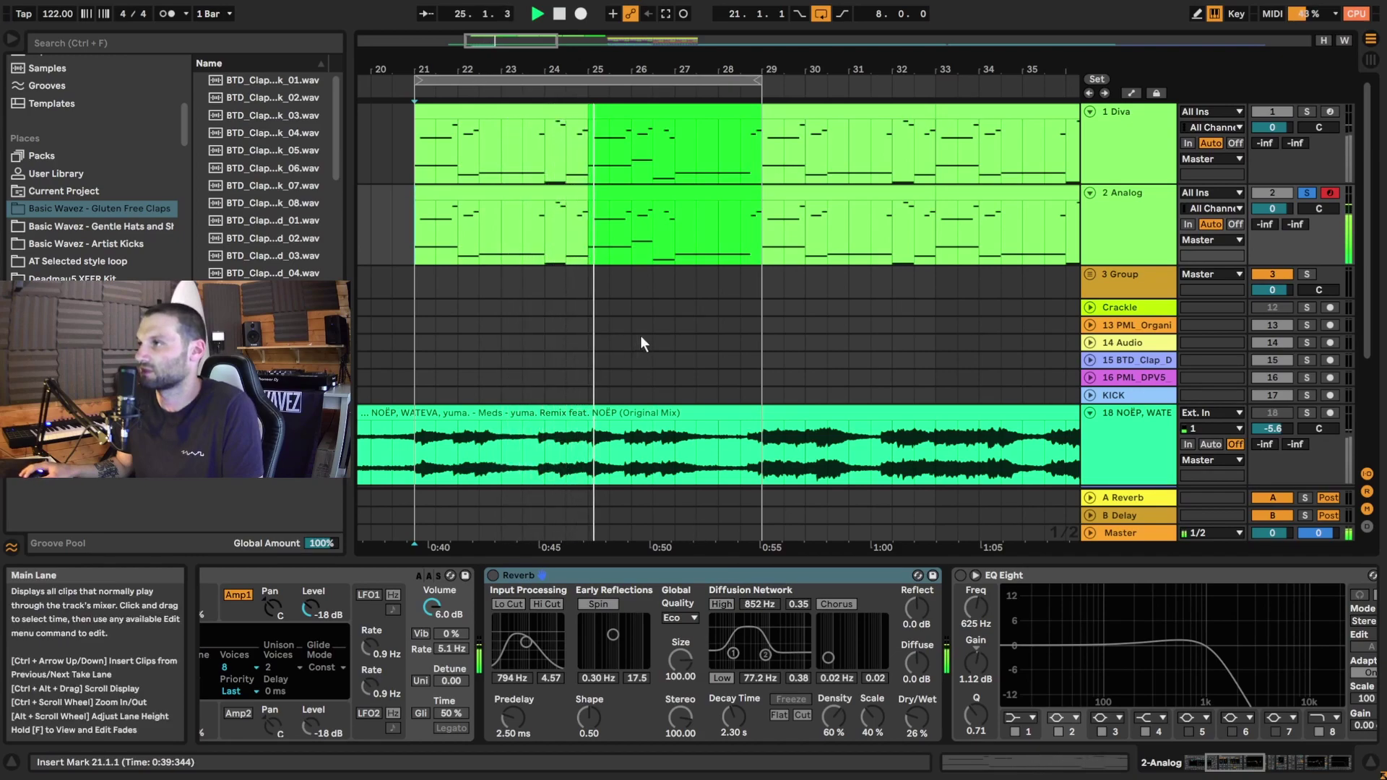
key(space)
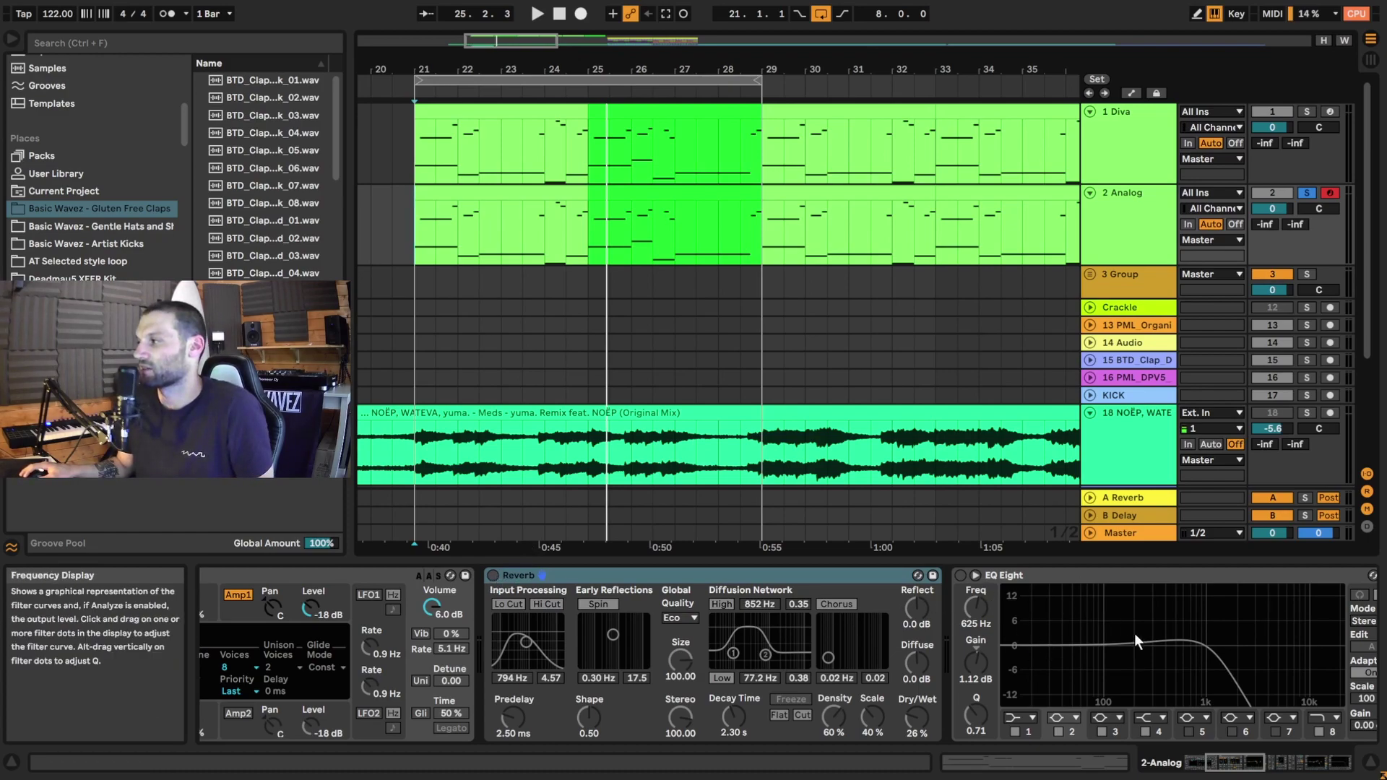
Step: Reactivate Reverb and the first EQ Eight on the Analog track one after the other, auditioning the part with each
click(493, 575)
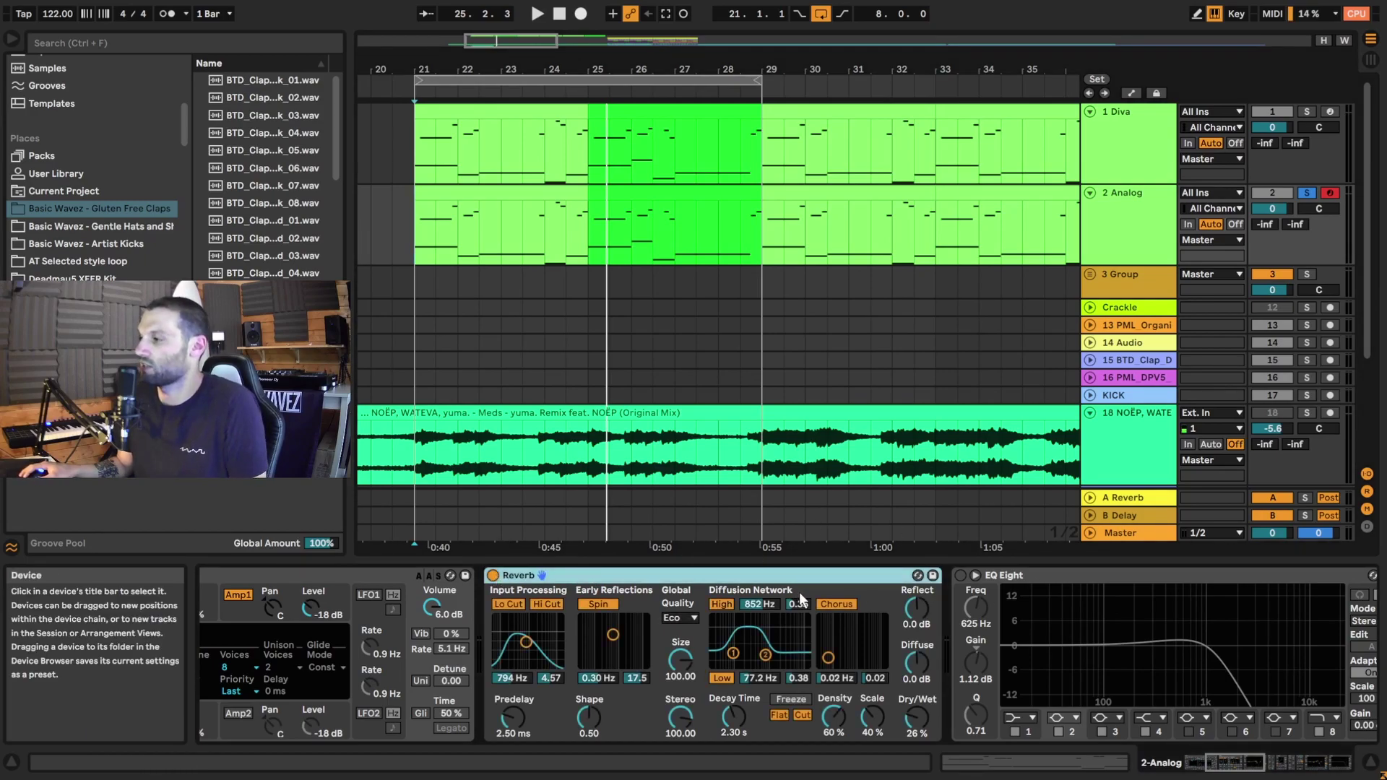
key(space)
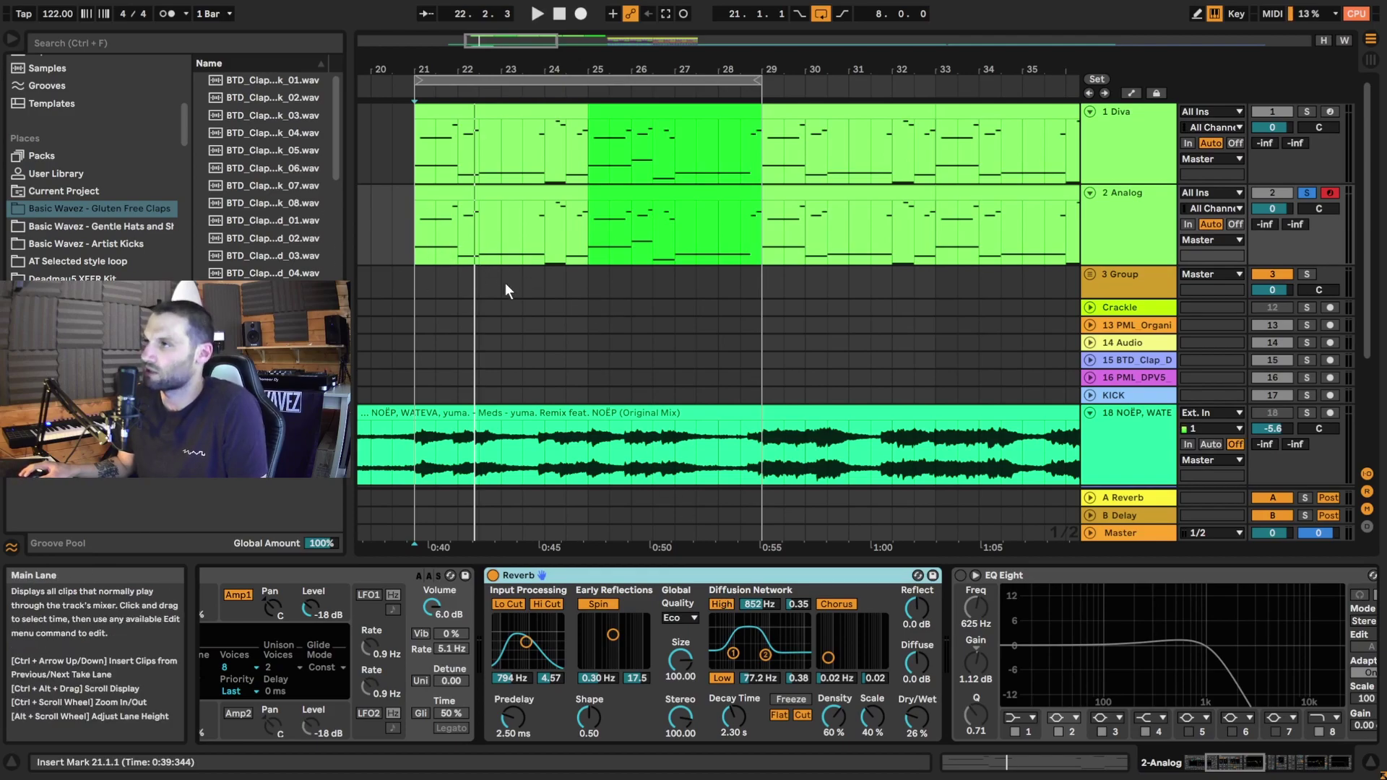
click(960, 575)
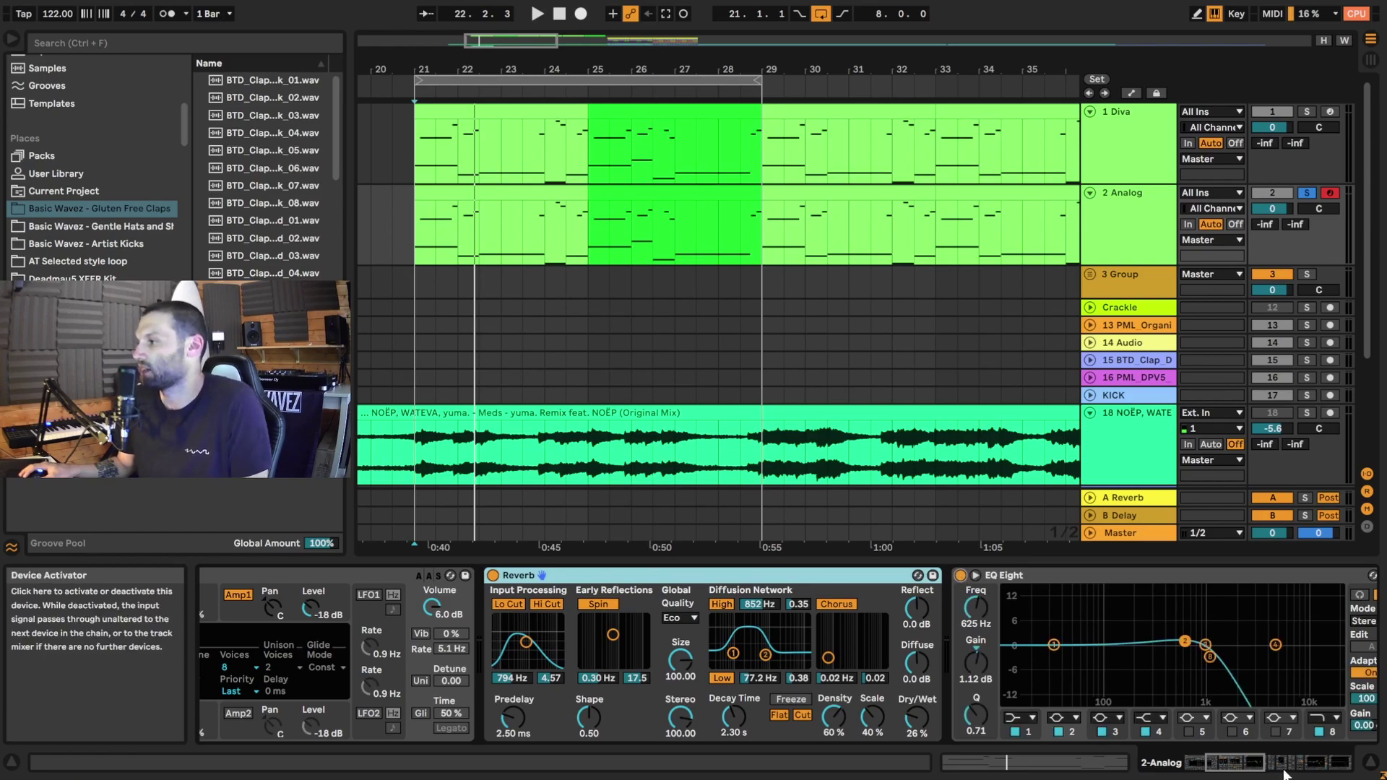
click(1235, 765)
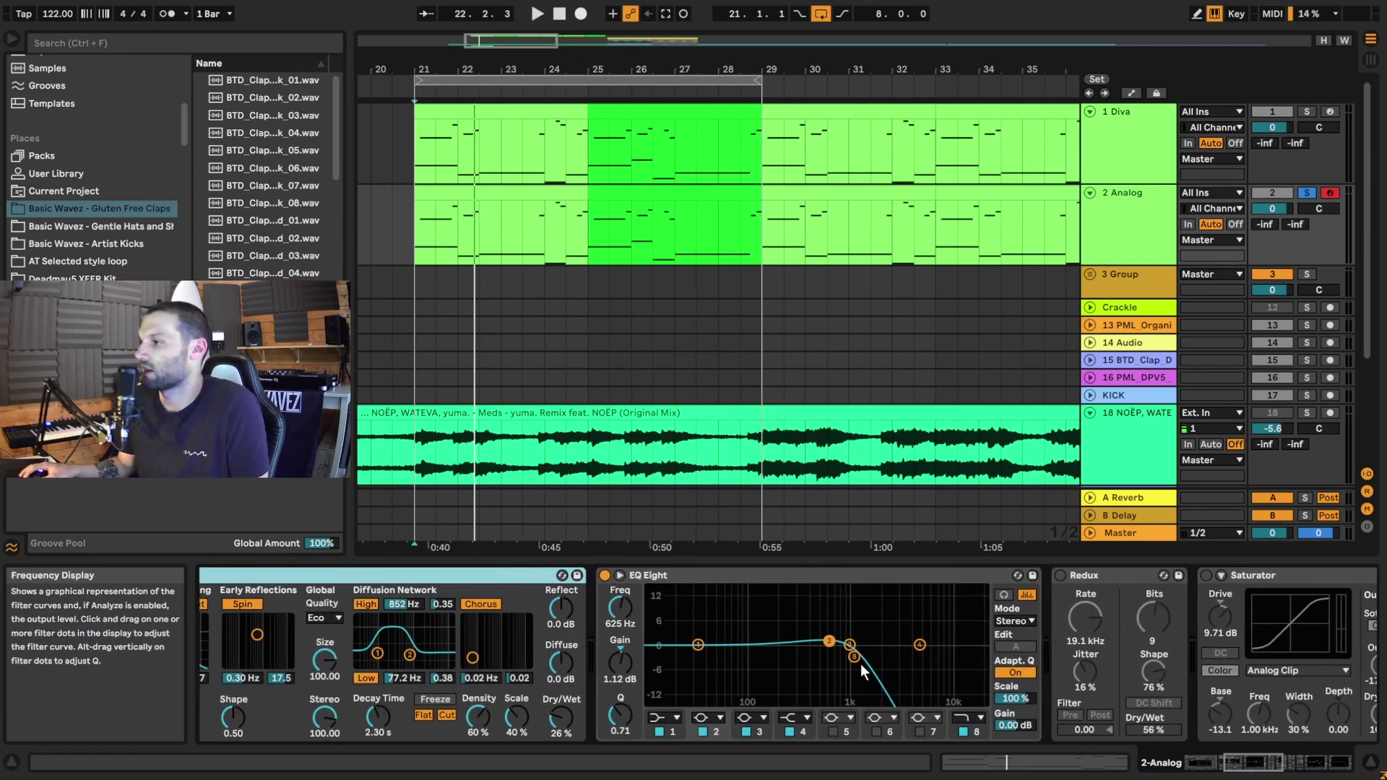
key(space)
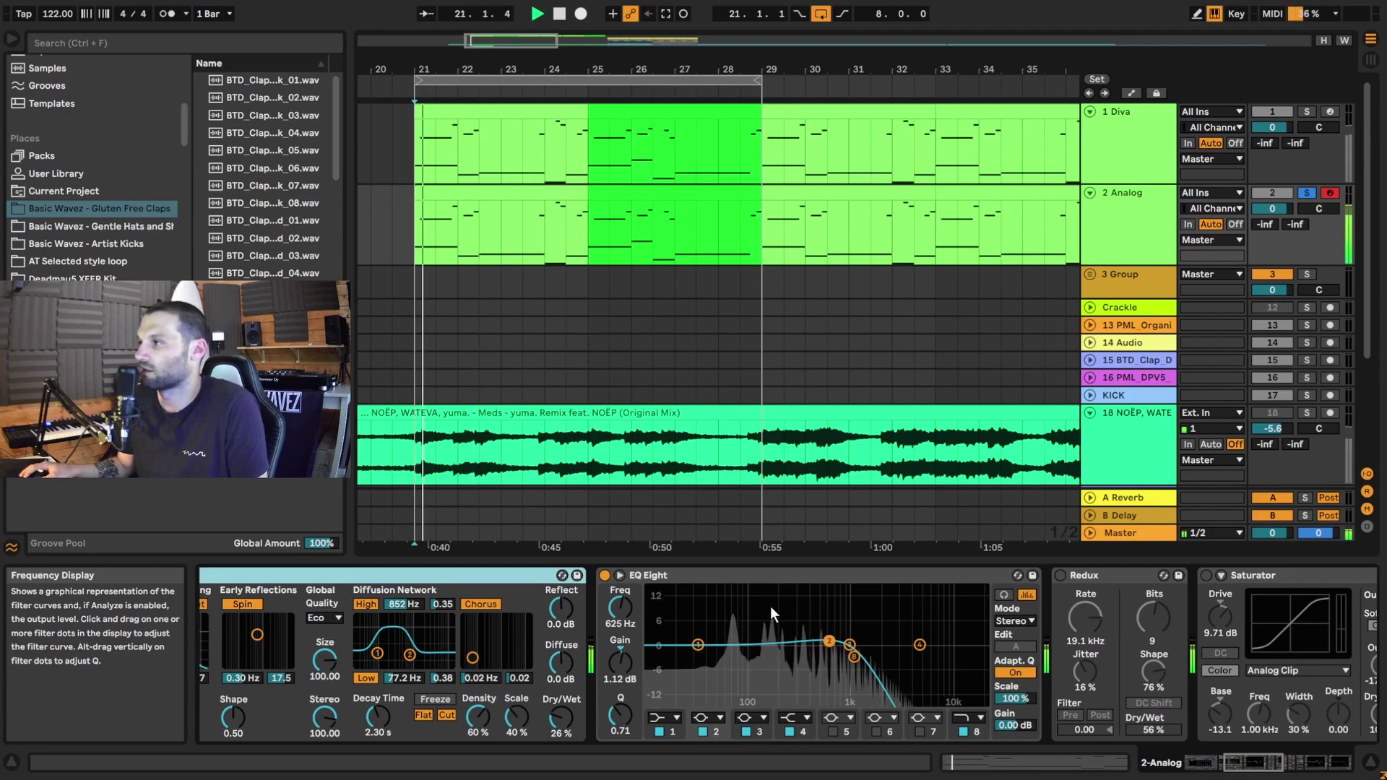
key(space)
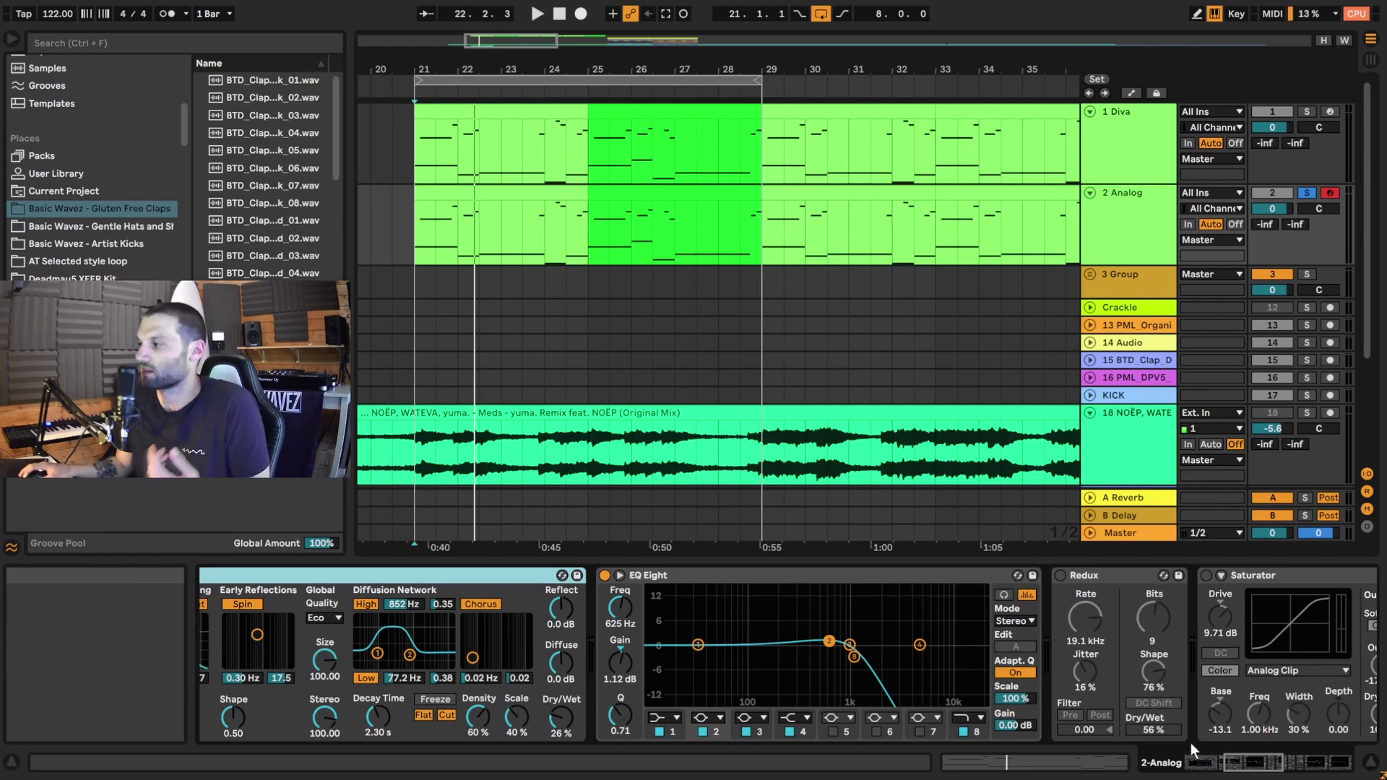
Step: Reactivate Redux on the Analog track and compare the part with the effect on and off, leaving it on
drag(1265, 771, 1281, 771)
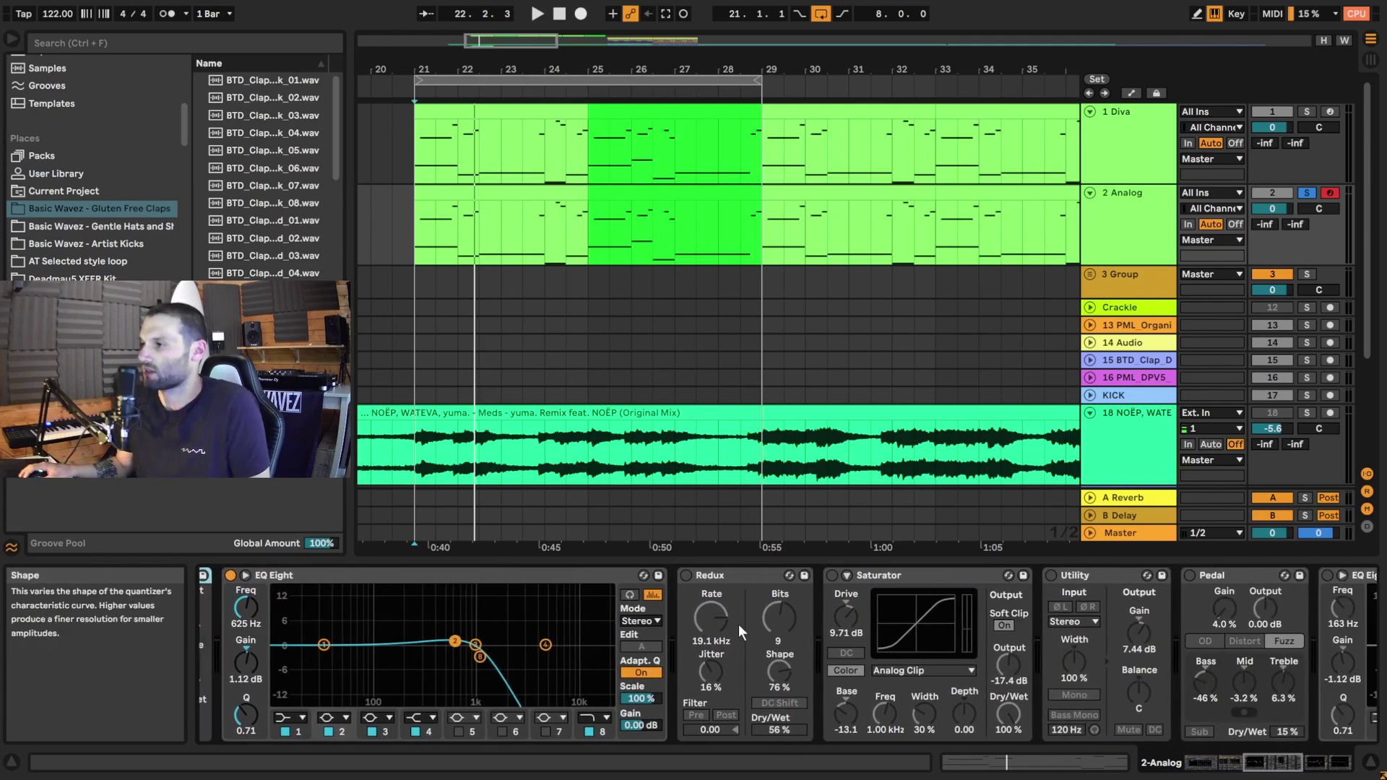
click(686, 575)
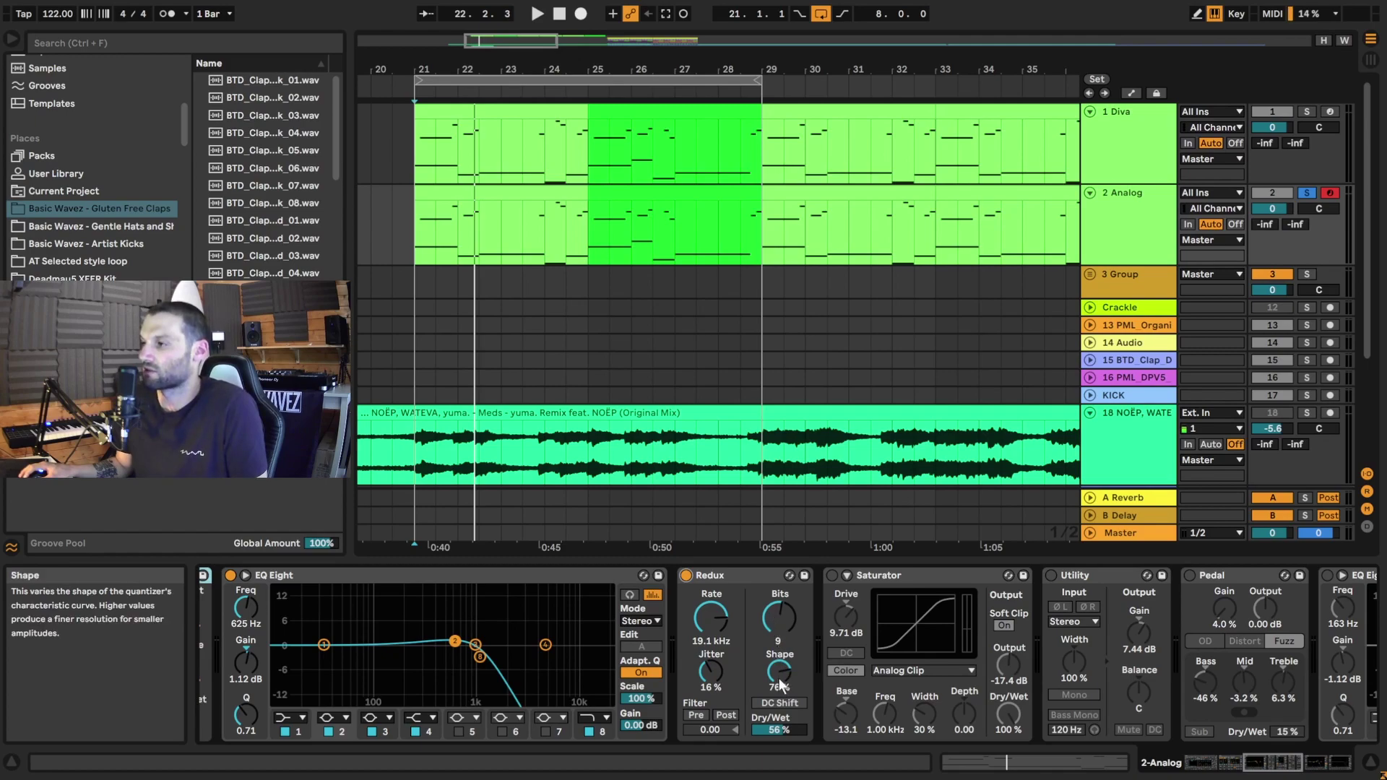
key(space)
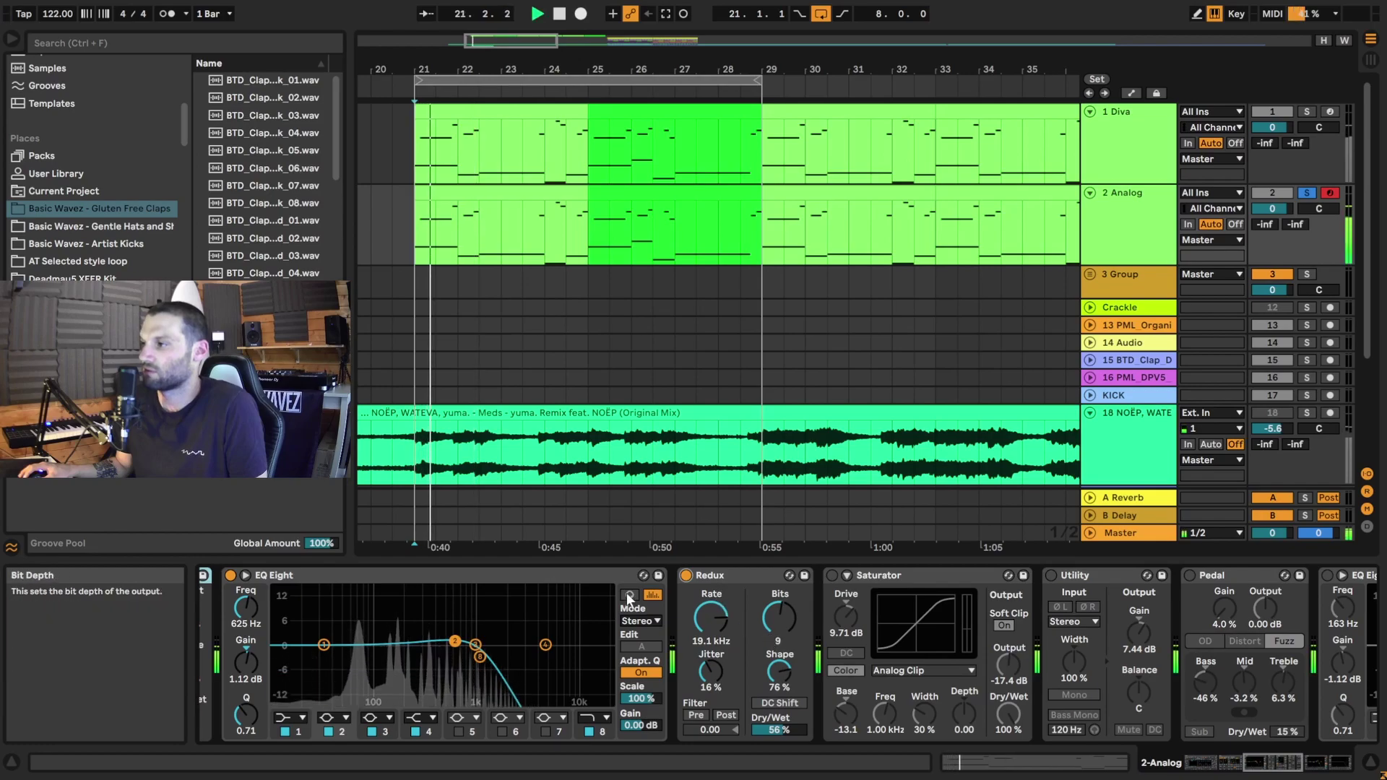
click(686, 576)
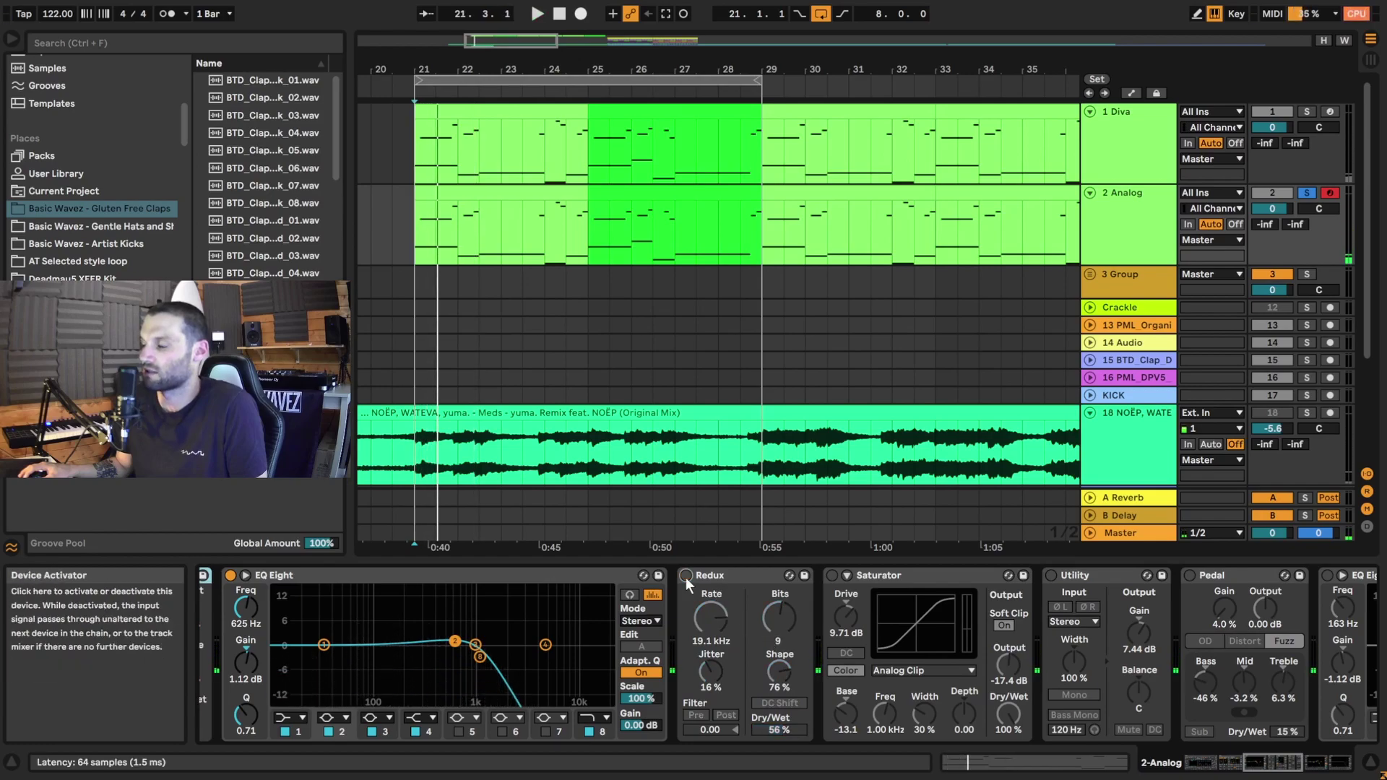
click(687, 577)
key(space)
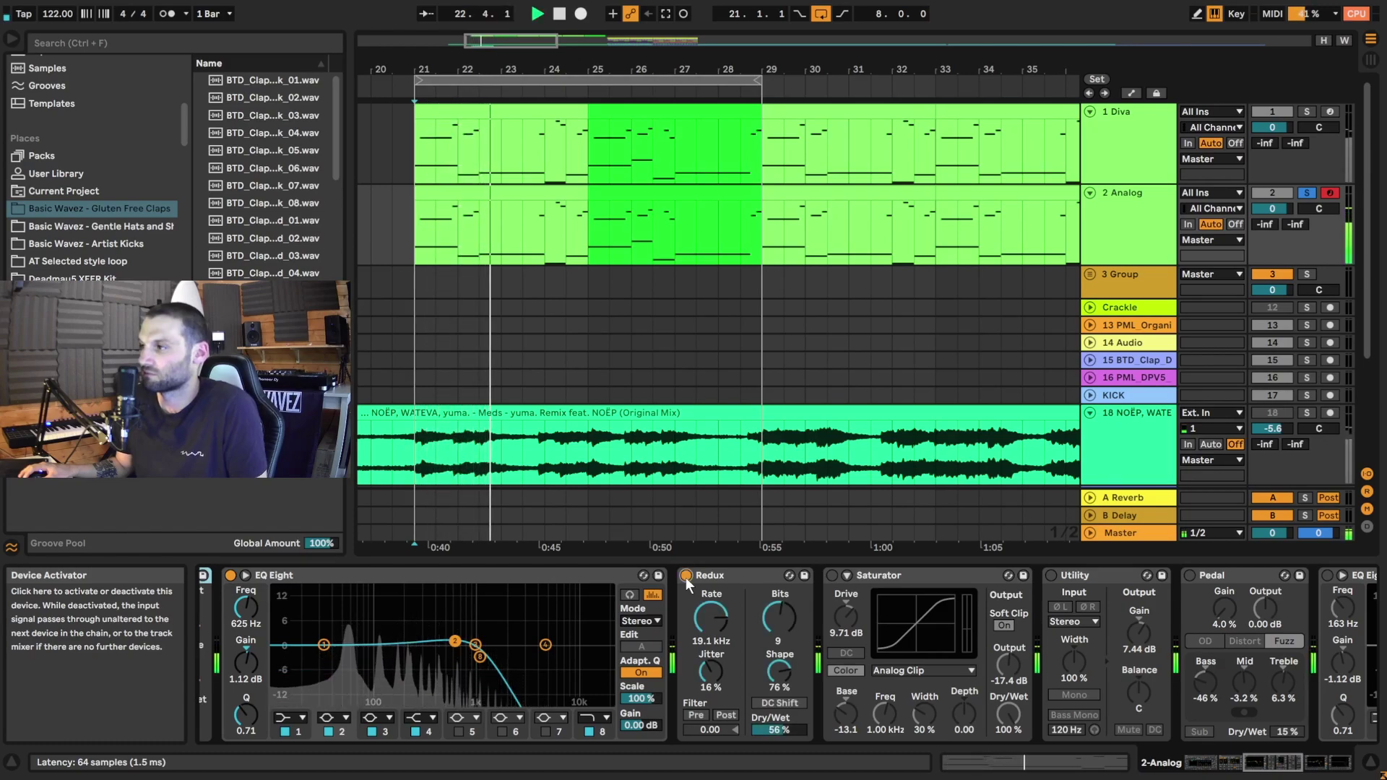
key(space)
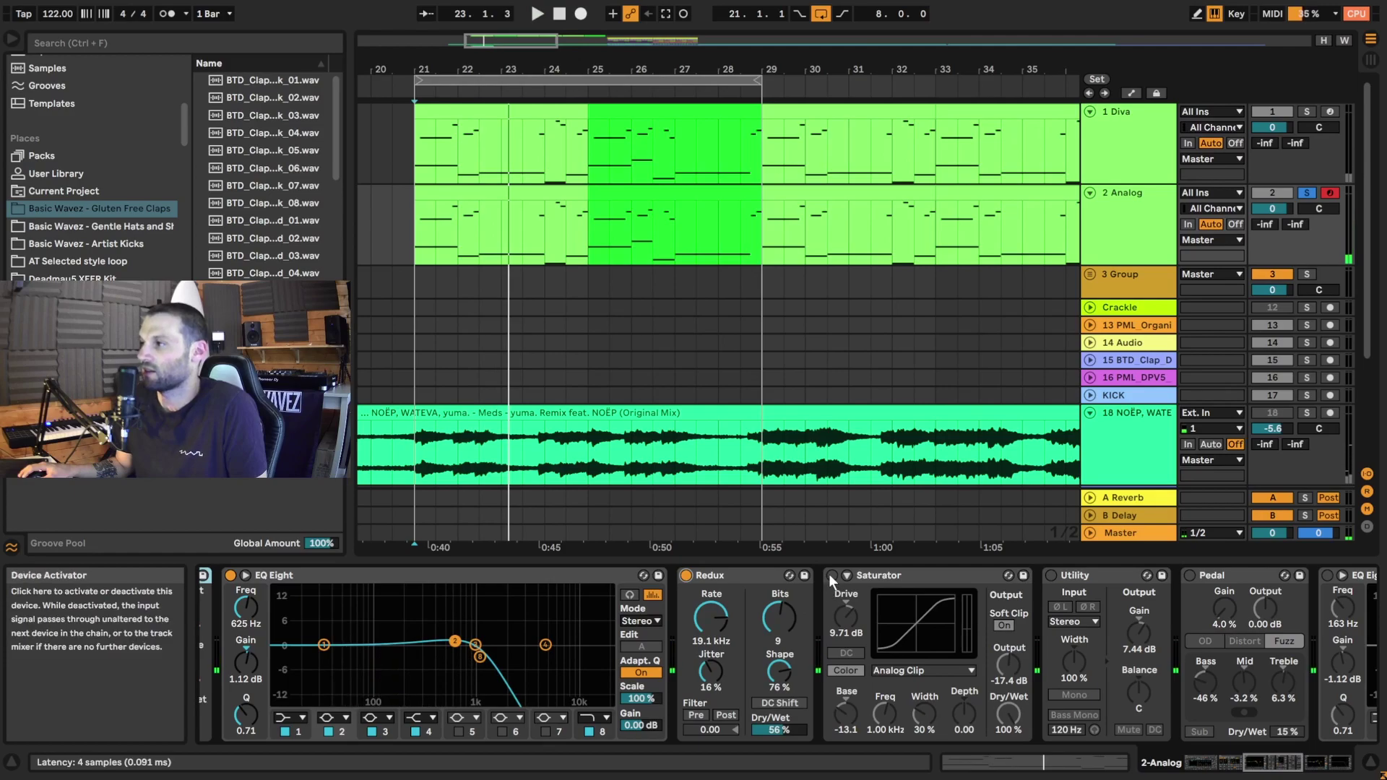
Step: Reactivate the Saturator that follows Redux on the Analog track
click(831, 576)
click(1264, 764)
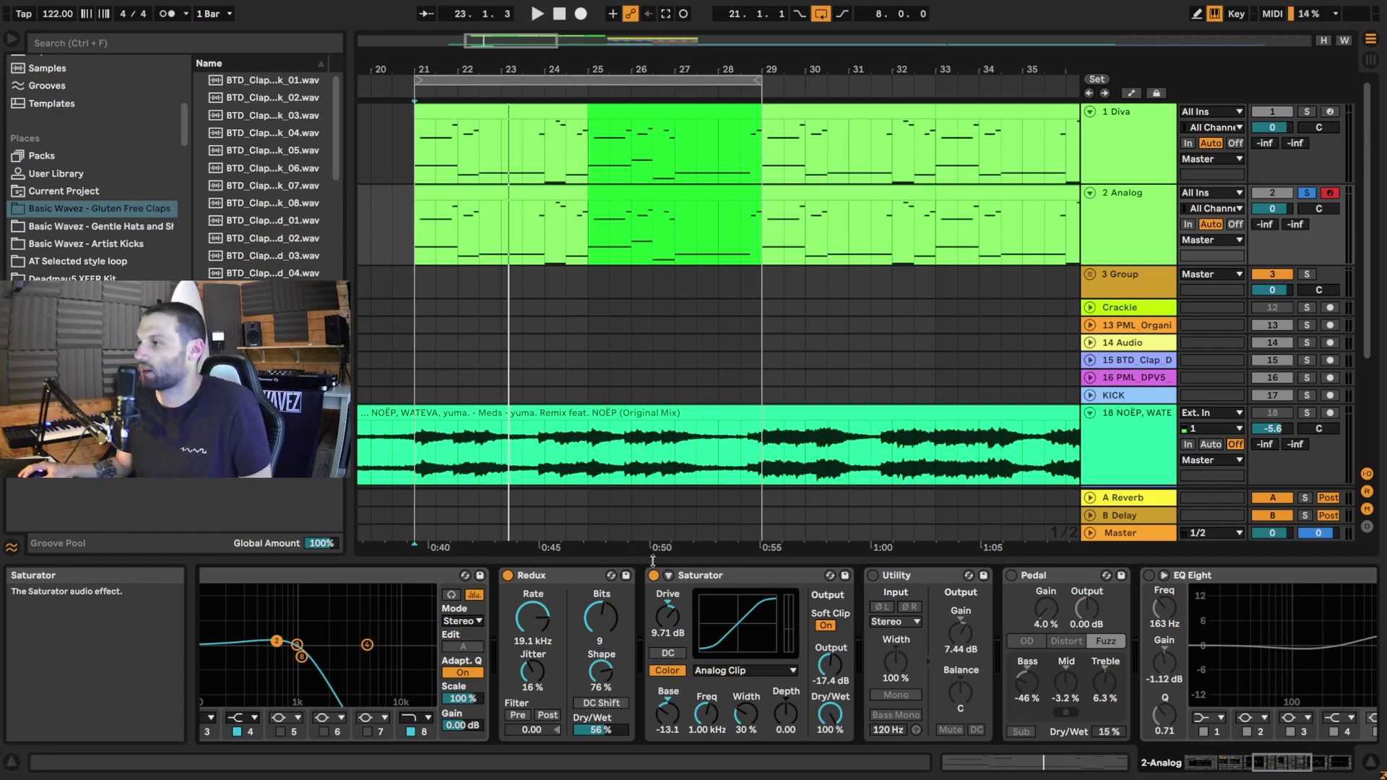
Step: Play the Analog part from bar 21 and compare it with the Saturator on and off, leaving the effect on
click(424, 252)
key(space)
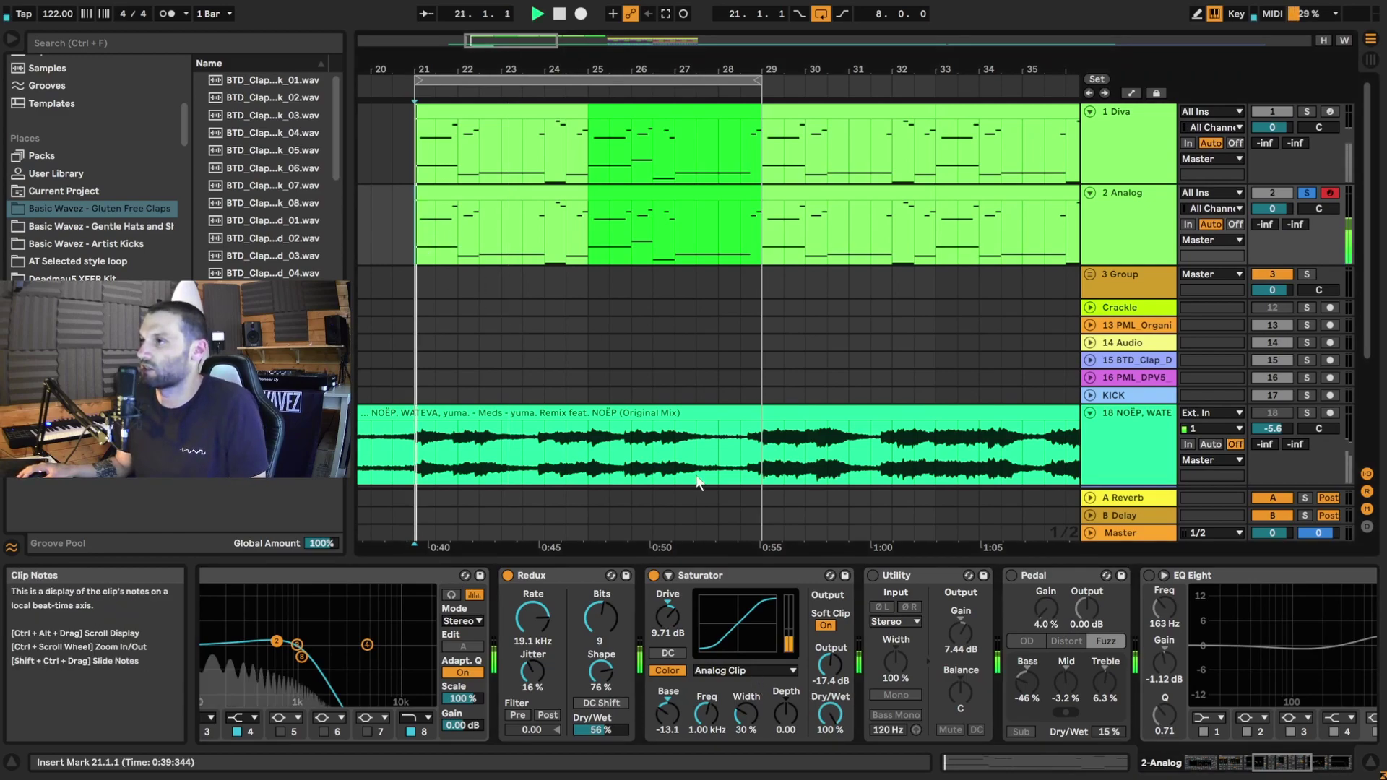
click(653, 575)
click(652, 576)
key(space)
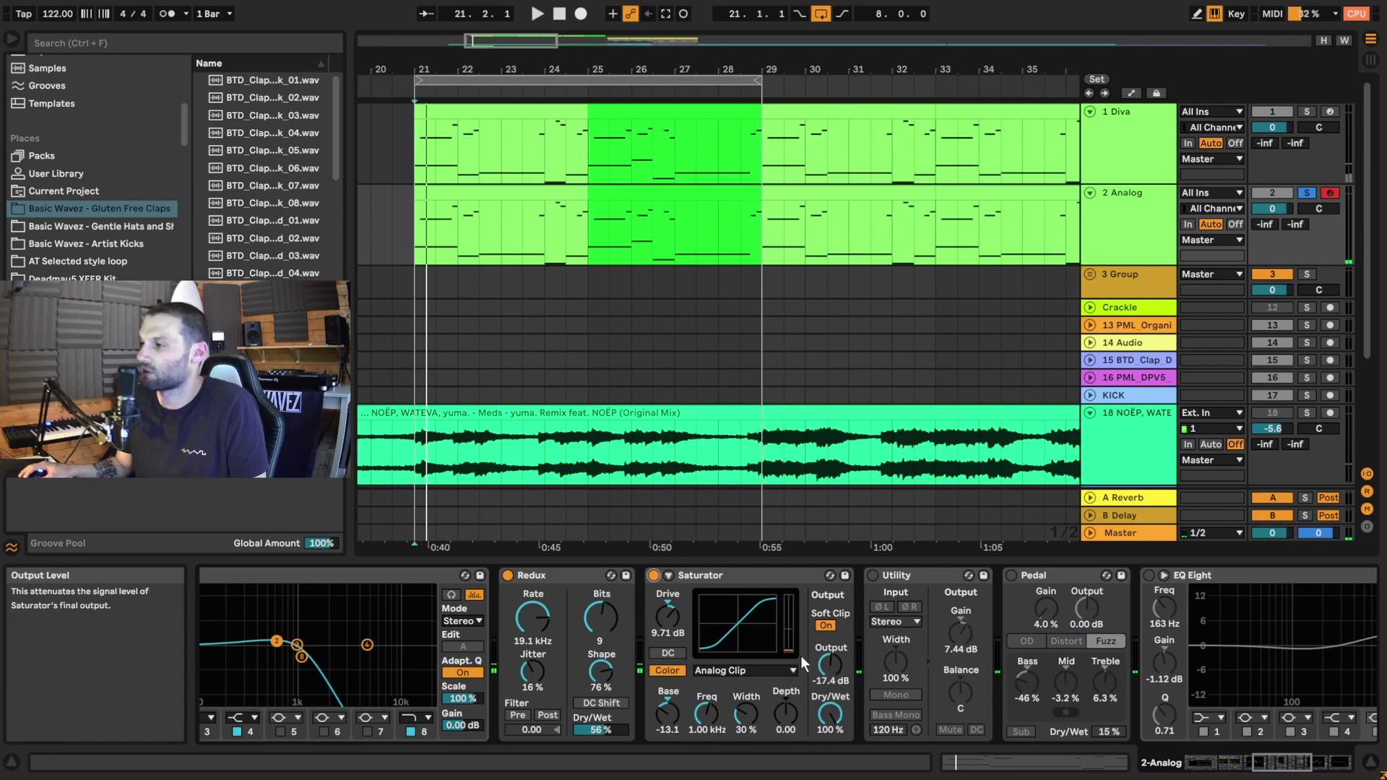
Step: Reactivate Utility after the Saturator on the Analog track and audition the part from bar 21
mouse_move(1252, 767)
mouse_down()
mouse_move(1293, 768)
mouse_move(1265, 768)
mouse_up()
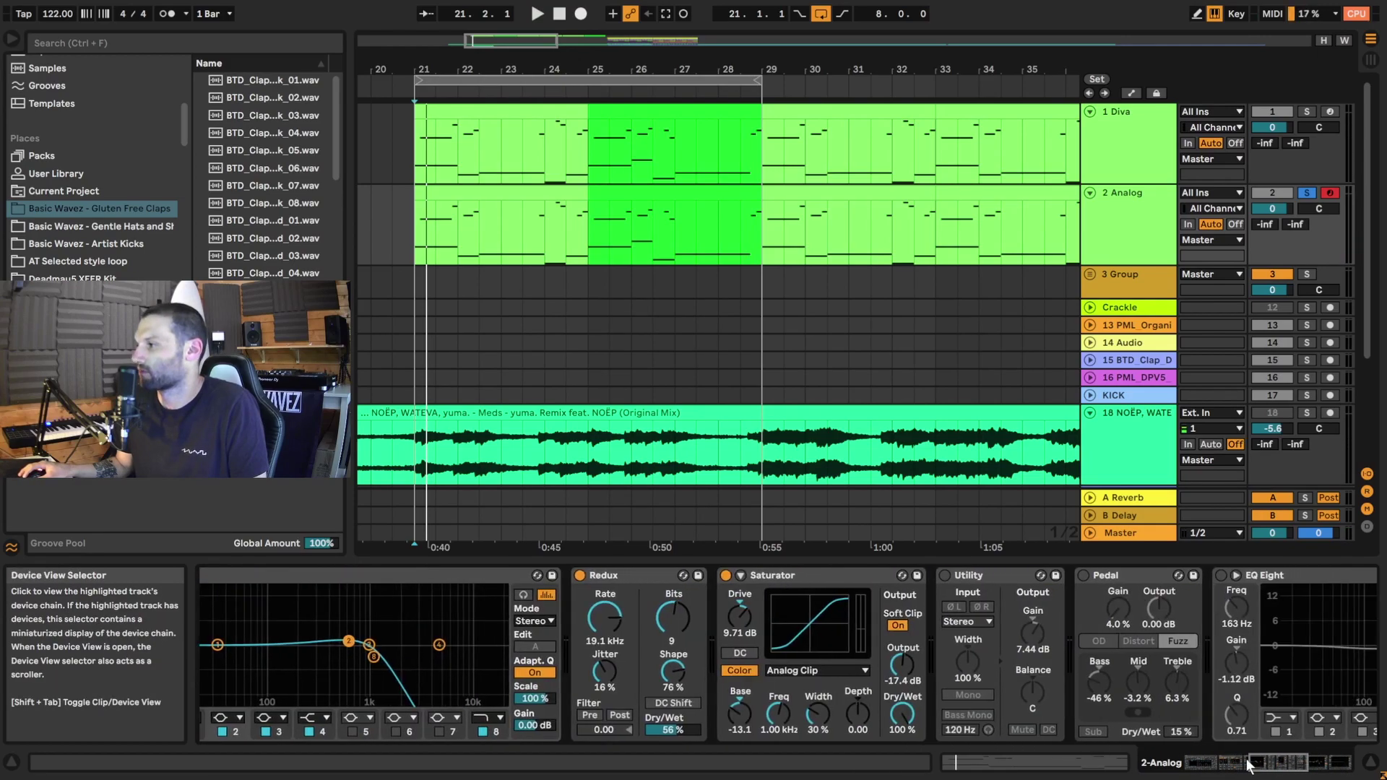
click(968, 576)
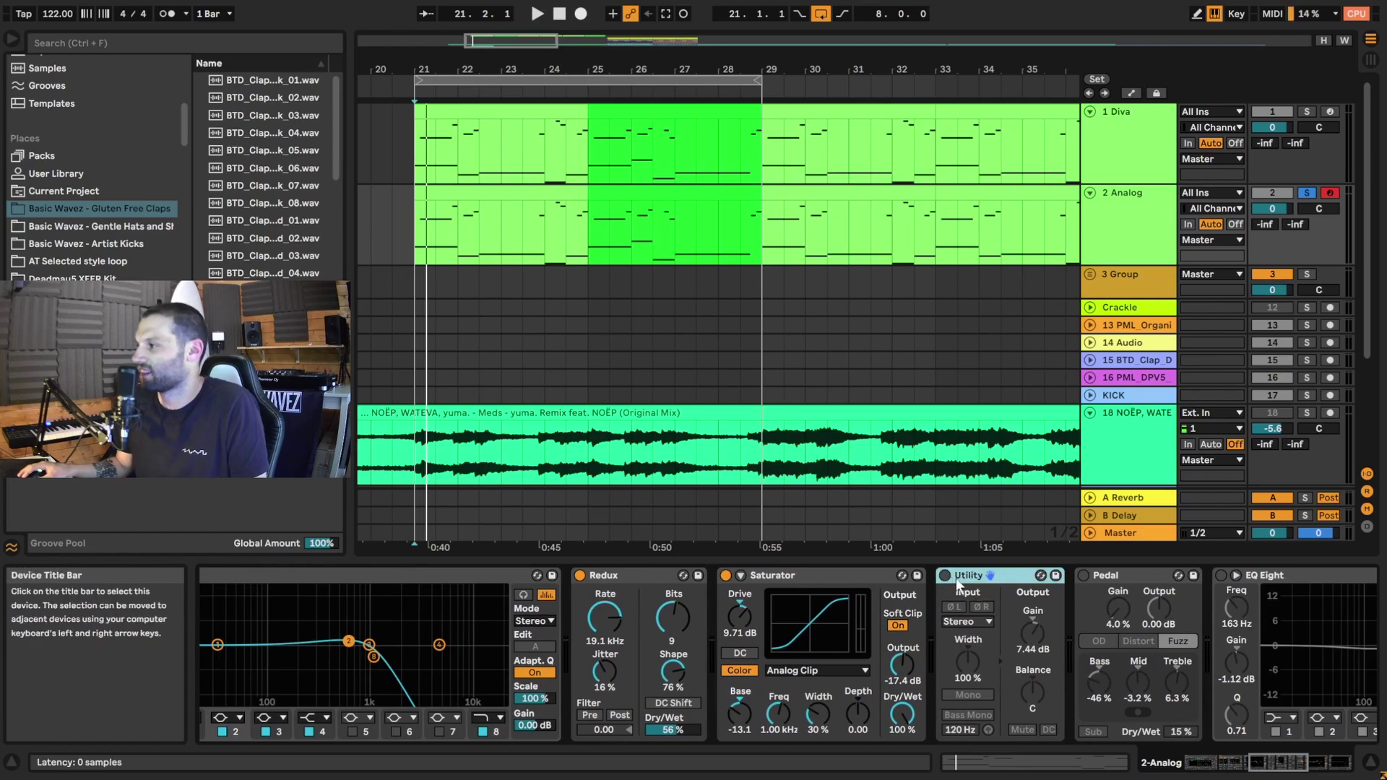
click(944, 575)
key(space)
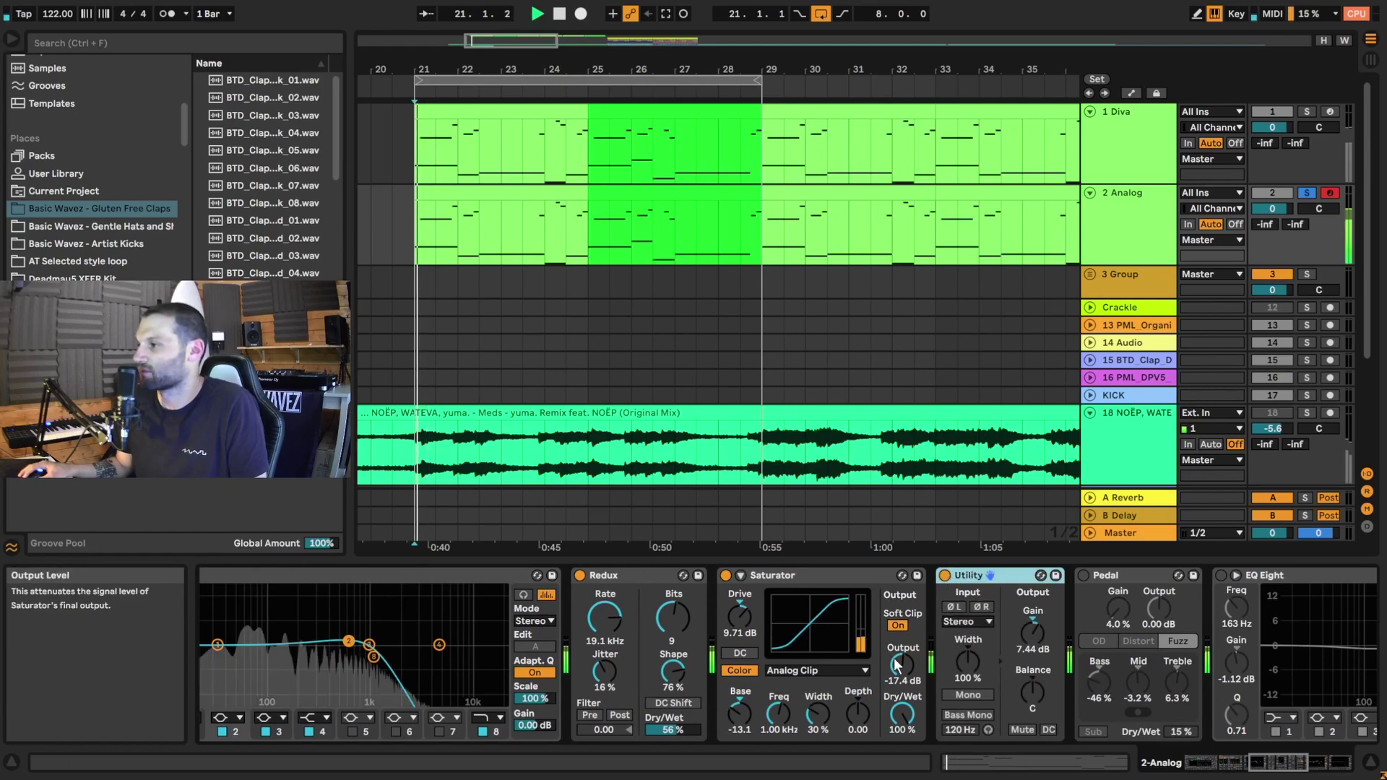
Step: Compare the Analog part with Saturator and Utility switched off and on together, leaving both active
click(829, 585)
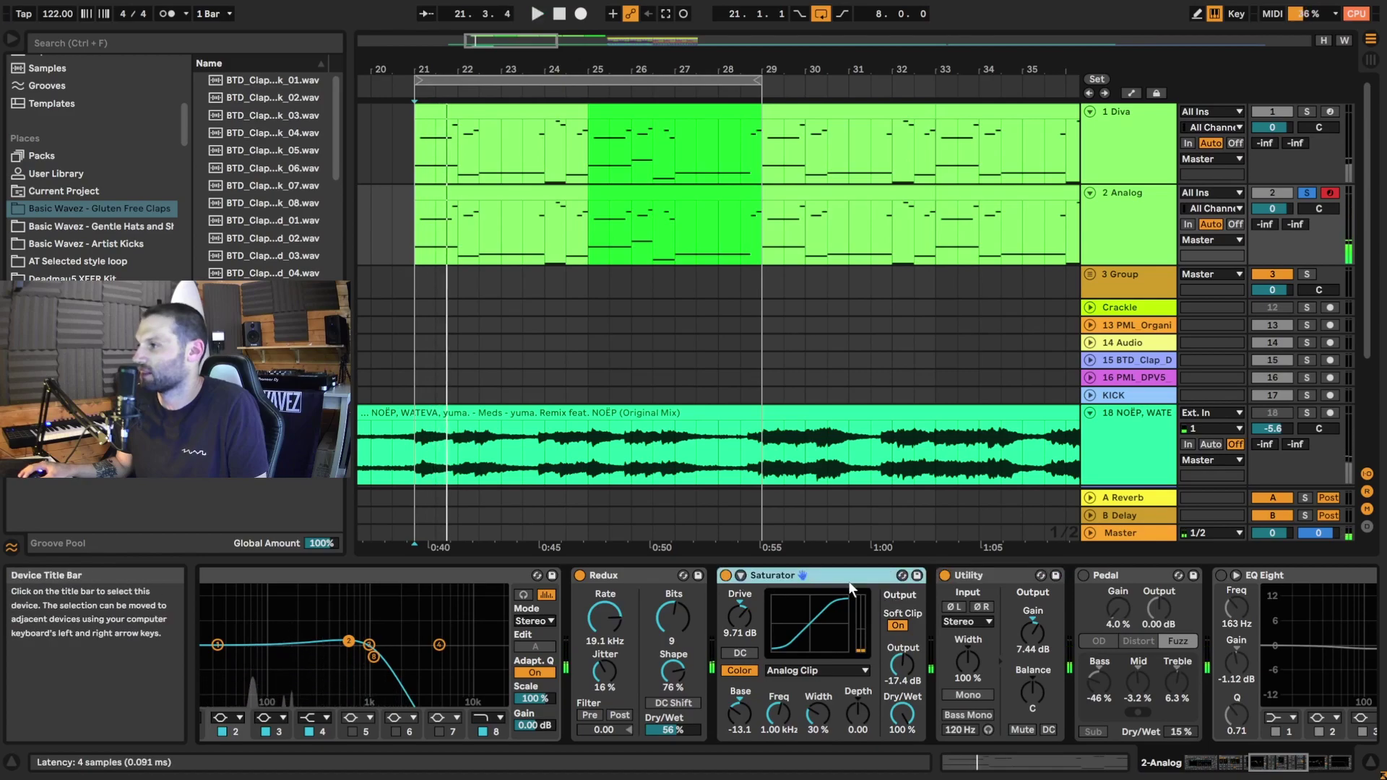
click(1001, 576)
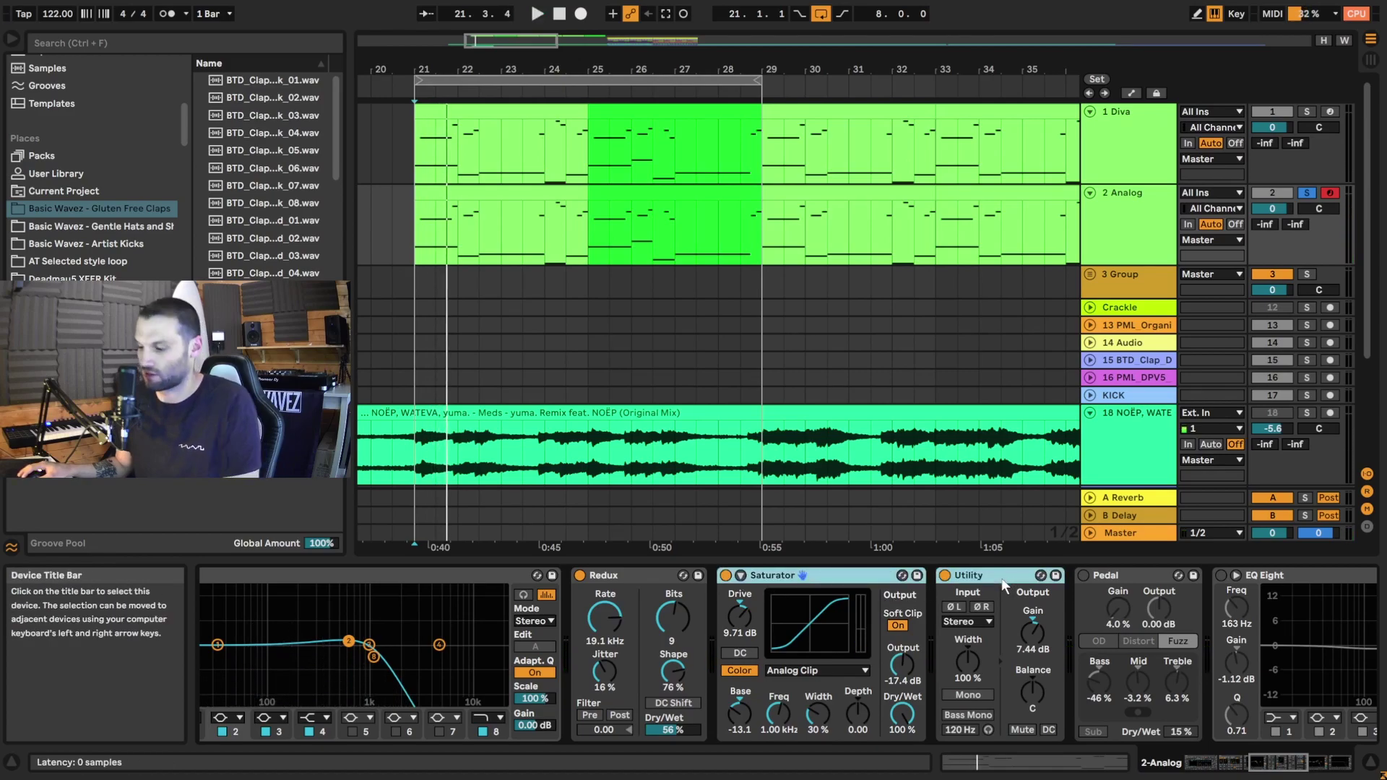
key(0)
key(space)
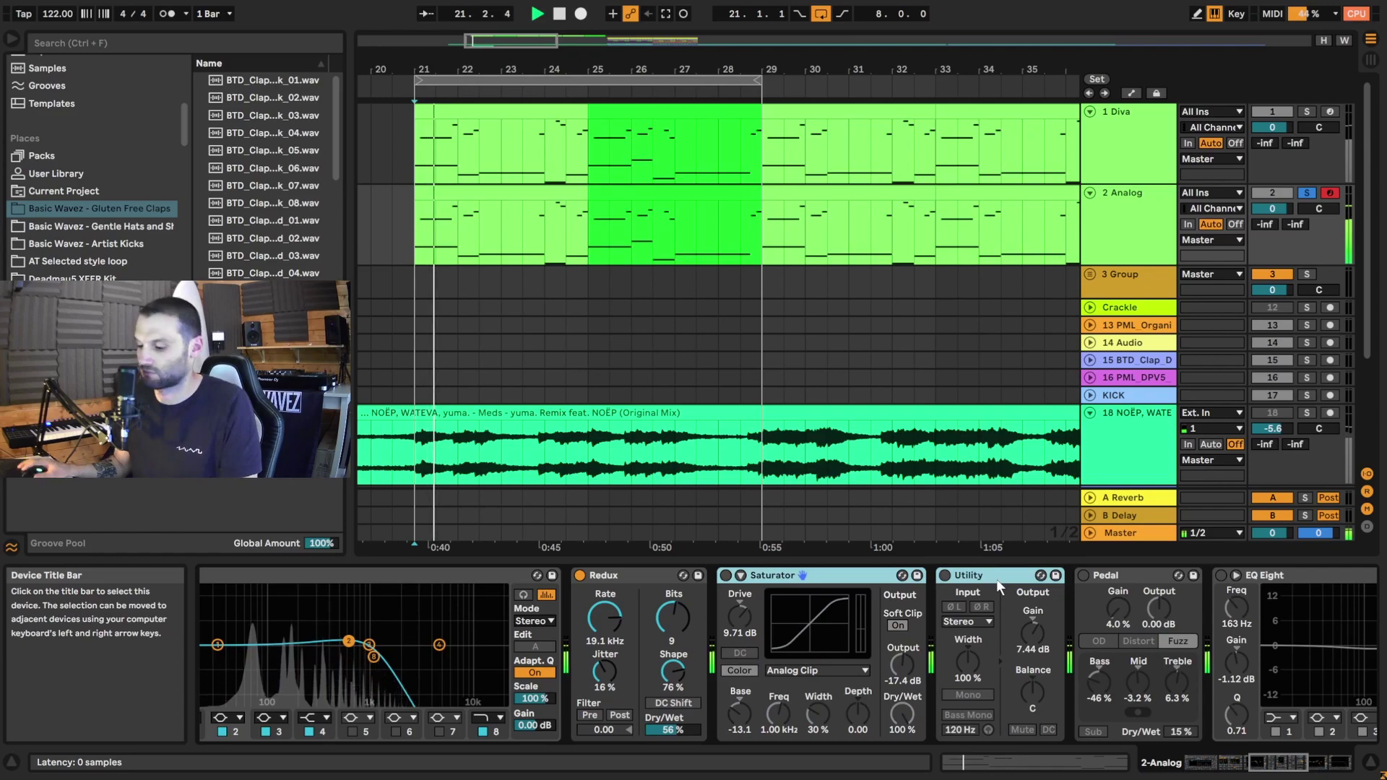
key(0)
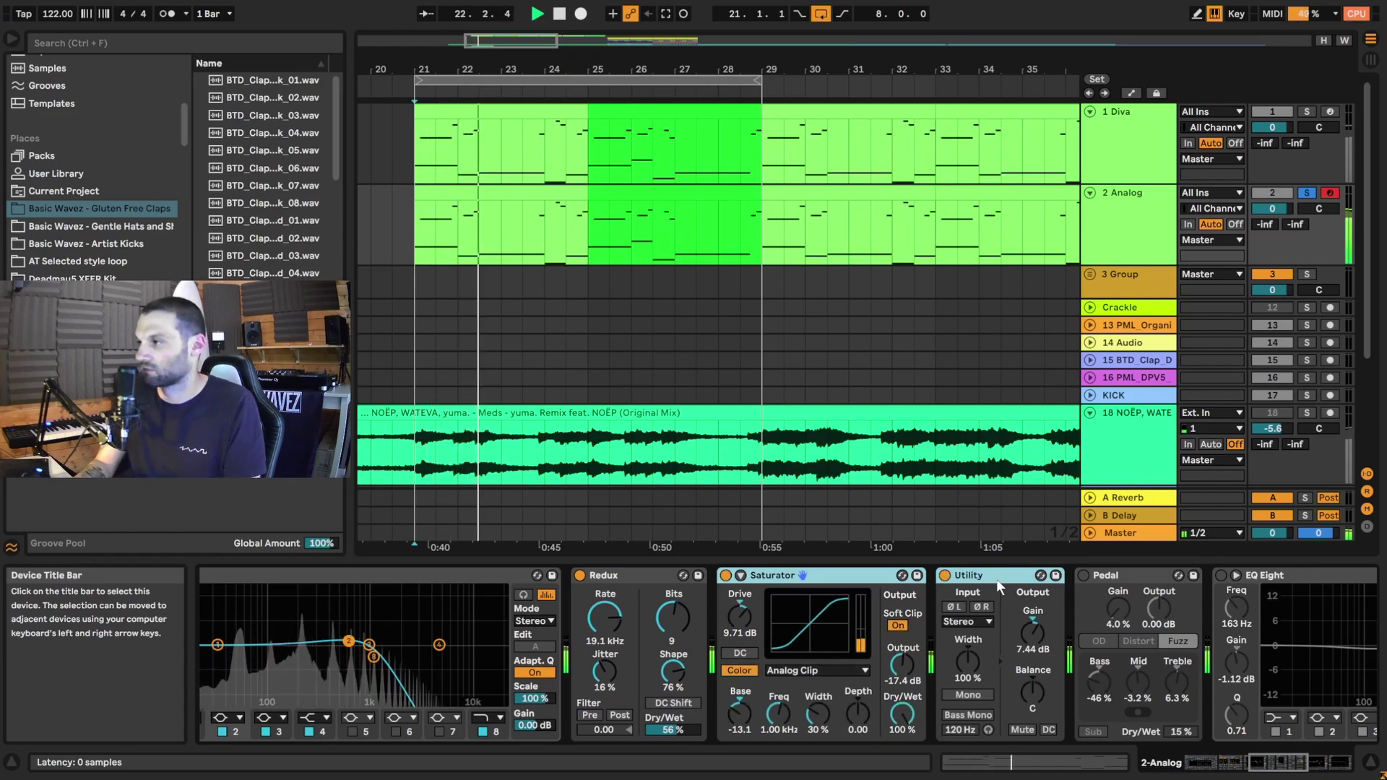
key(0)
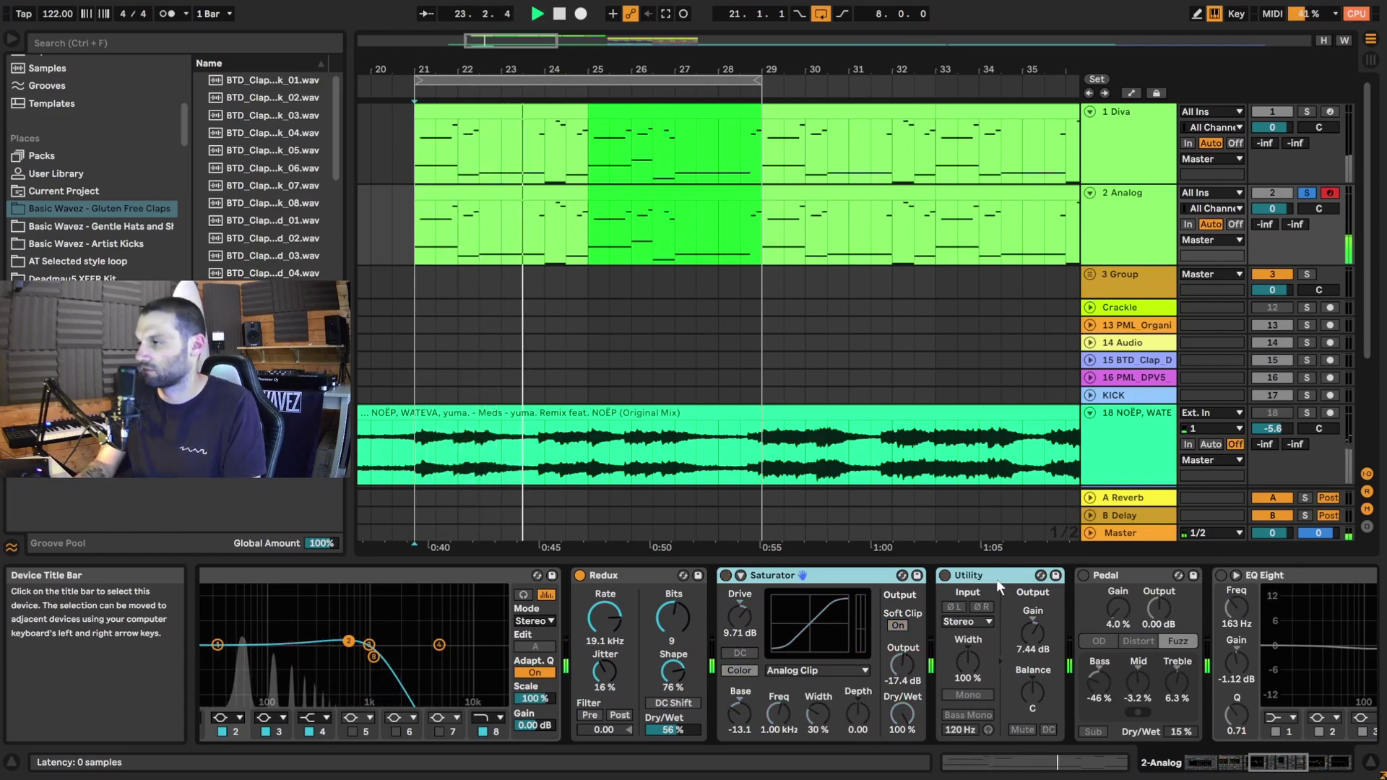
key(0)
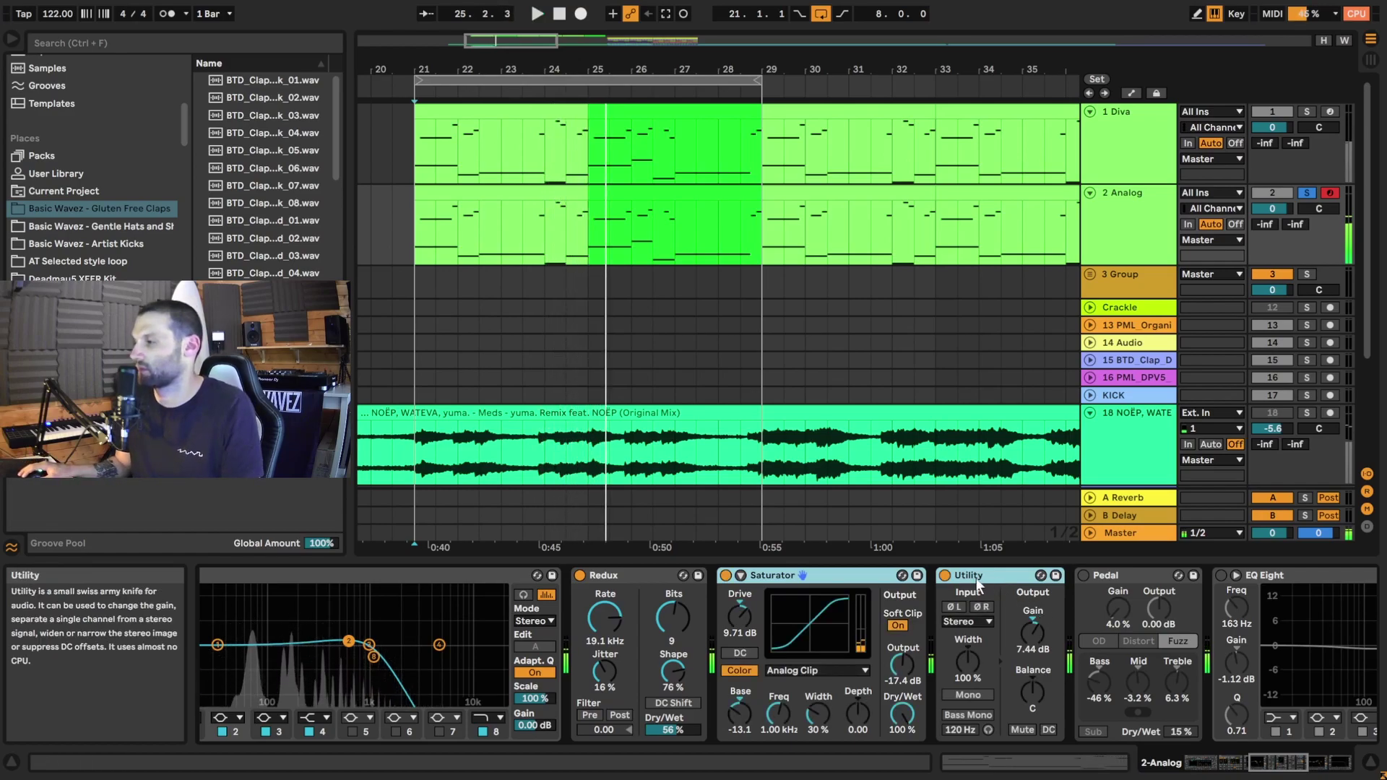
click(980, 587)
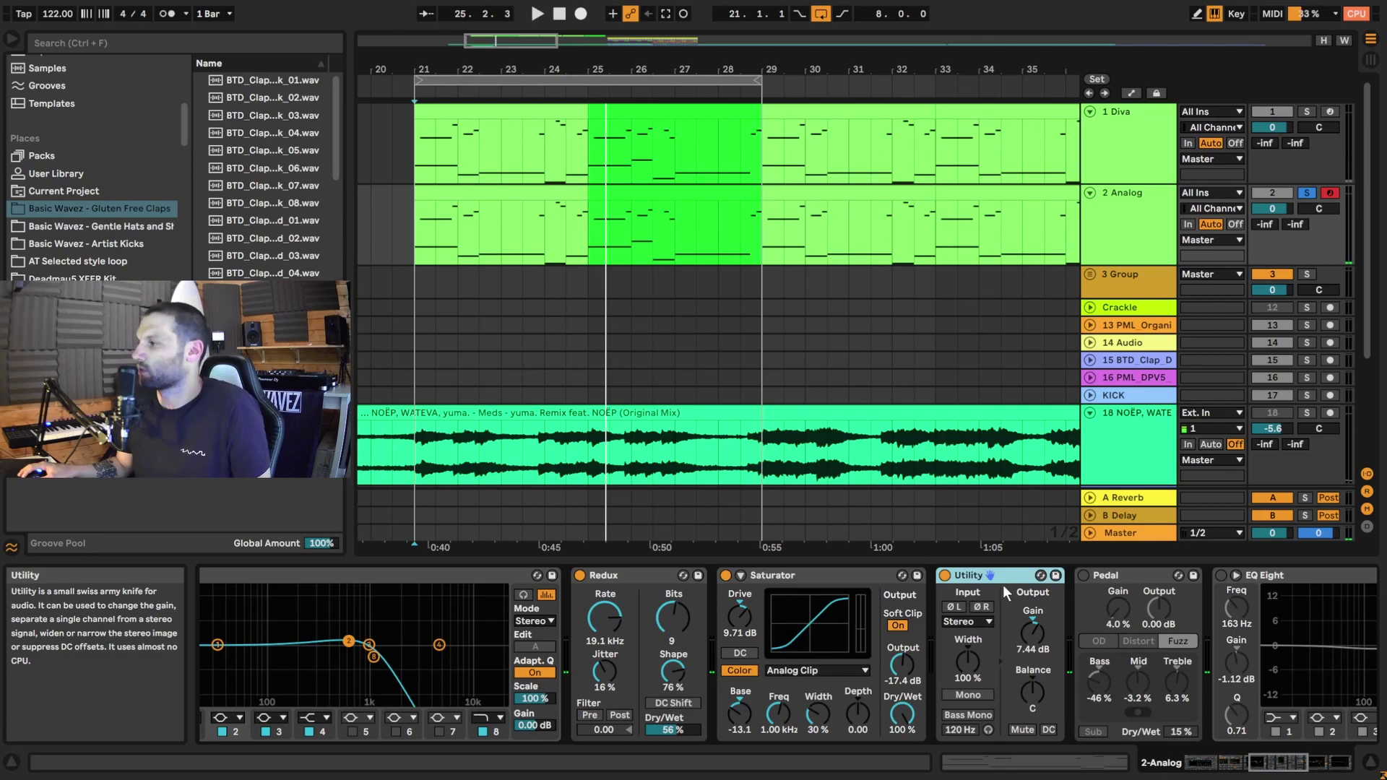
Step: Reactivate Pedal on the Analog track and compare the part with the effect off and on, leaving it on
scroll(794, 610, right, 4)
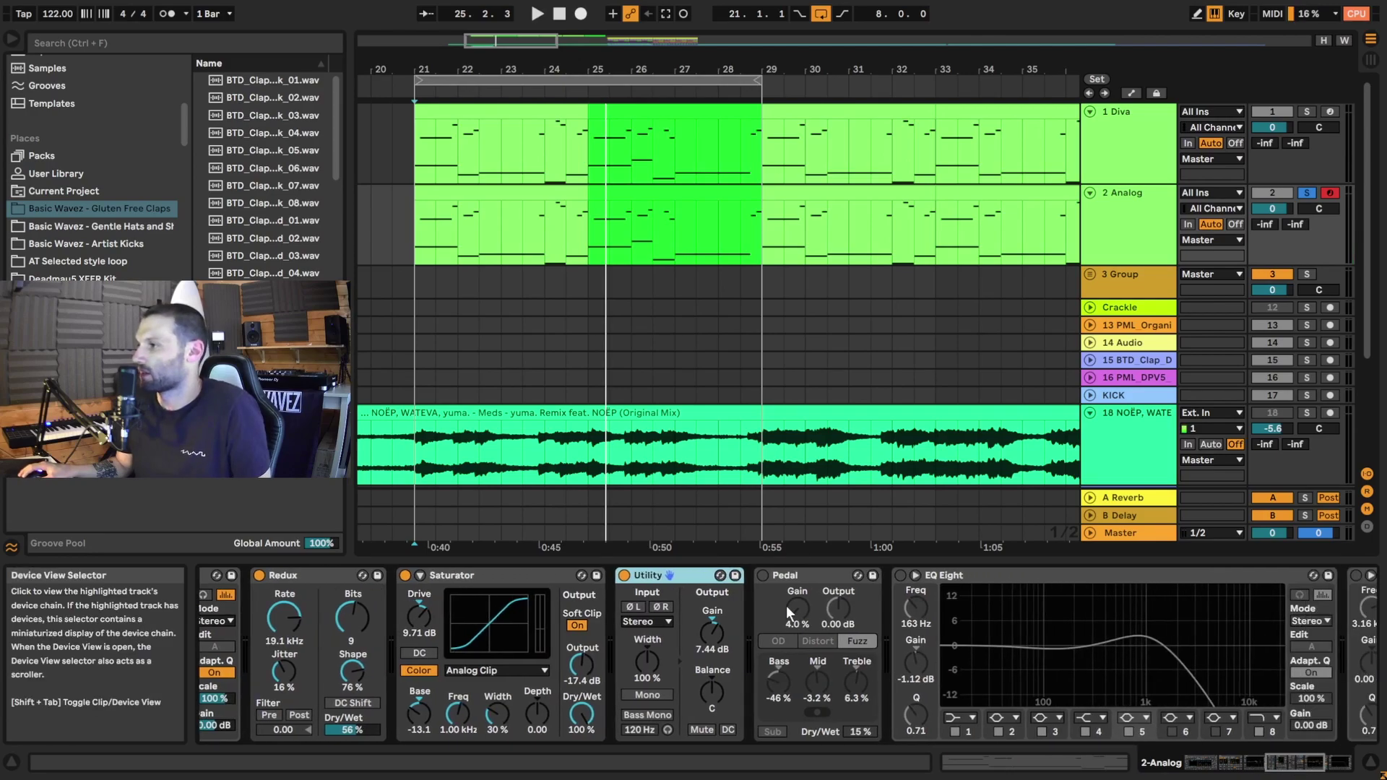
click(795, 579)
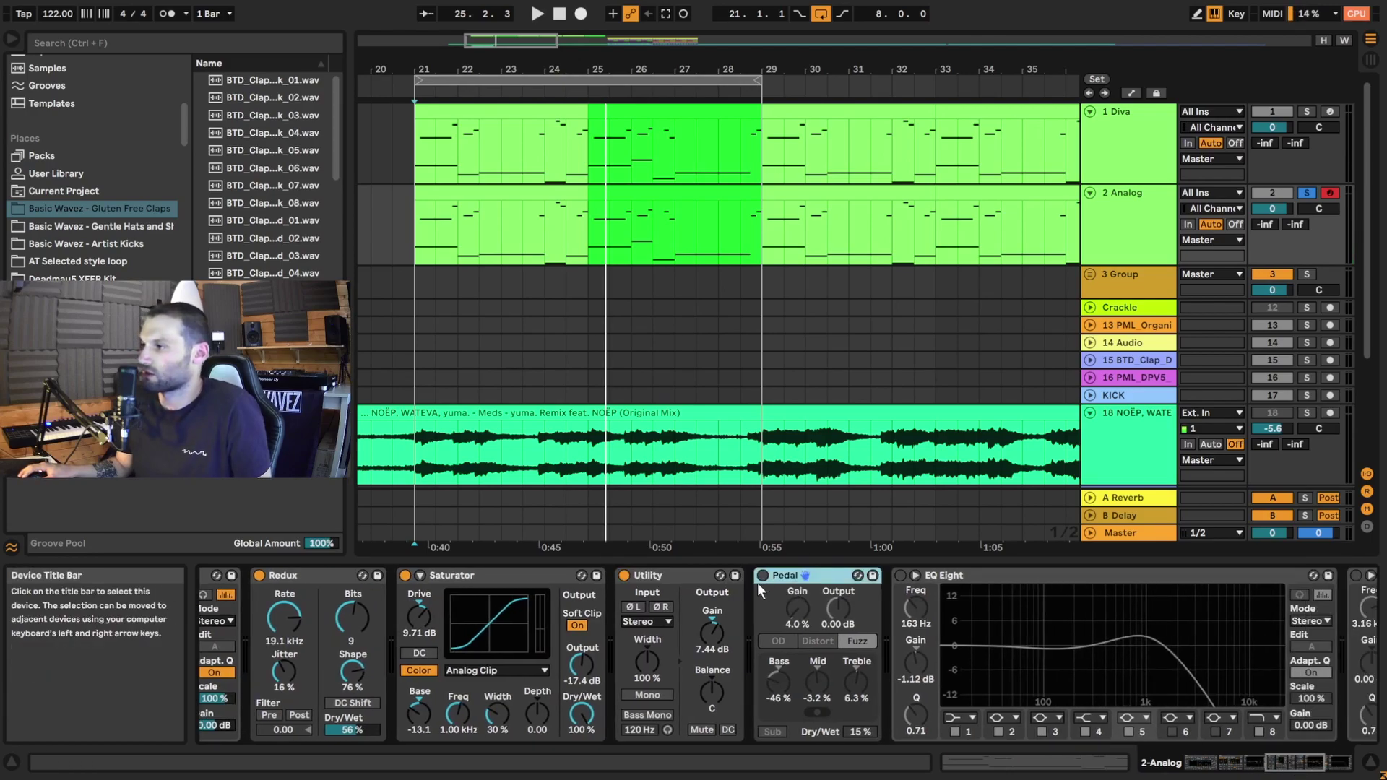
click(762, 575)
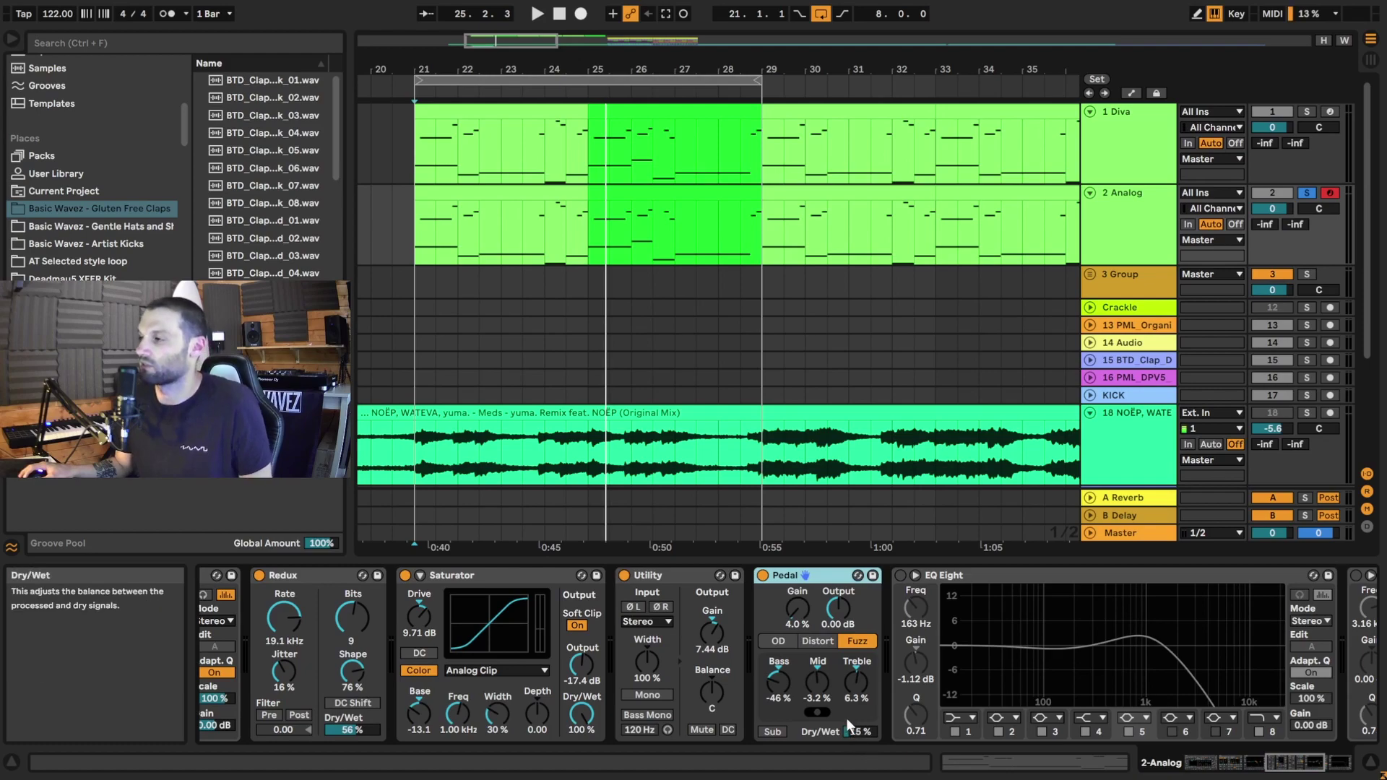
click(760, 576)
key(space)
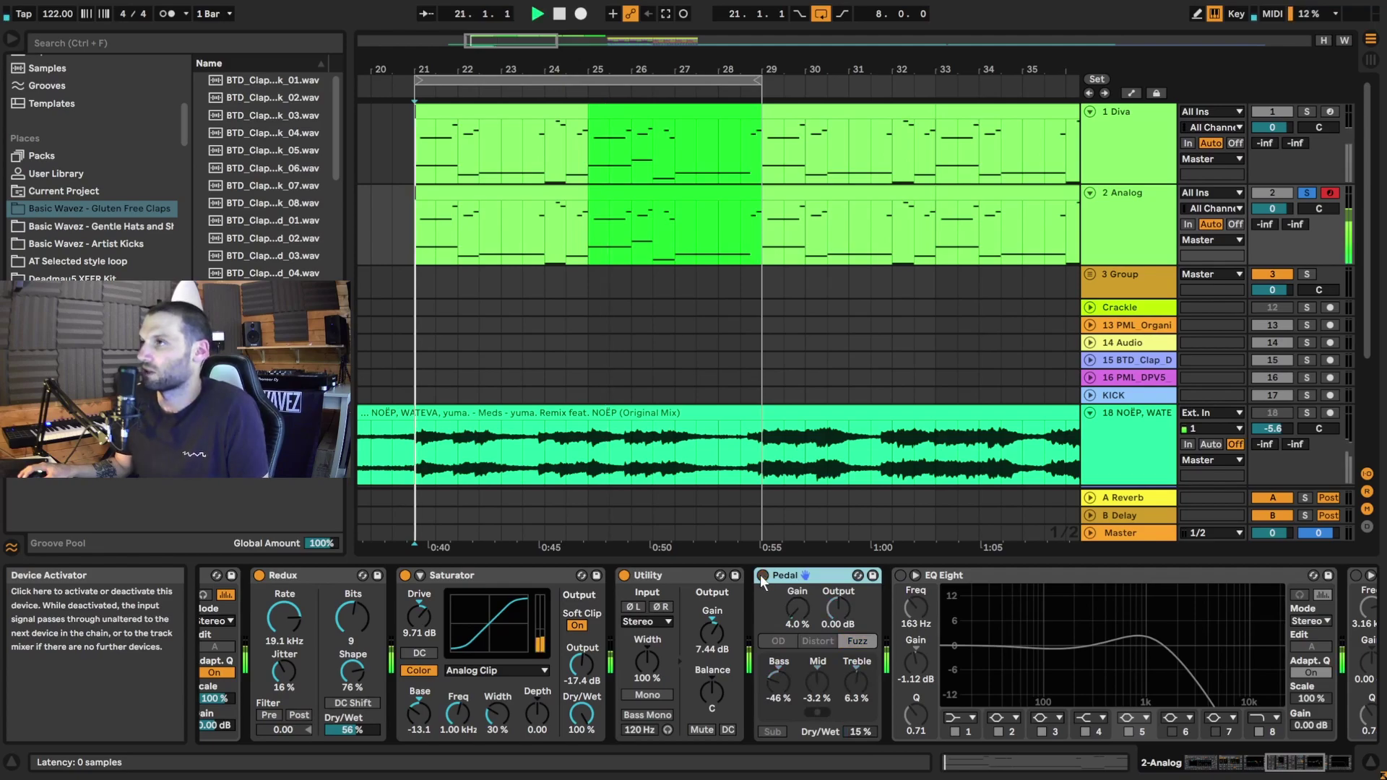
click(760, 576)
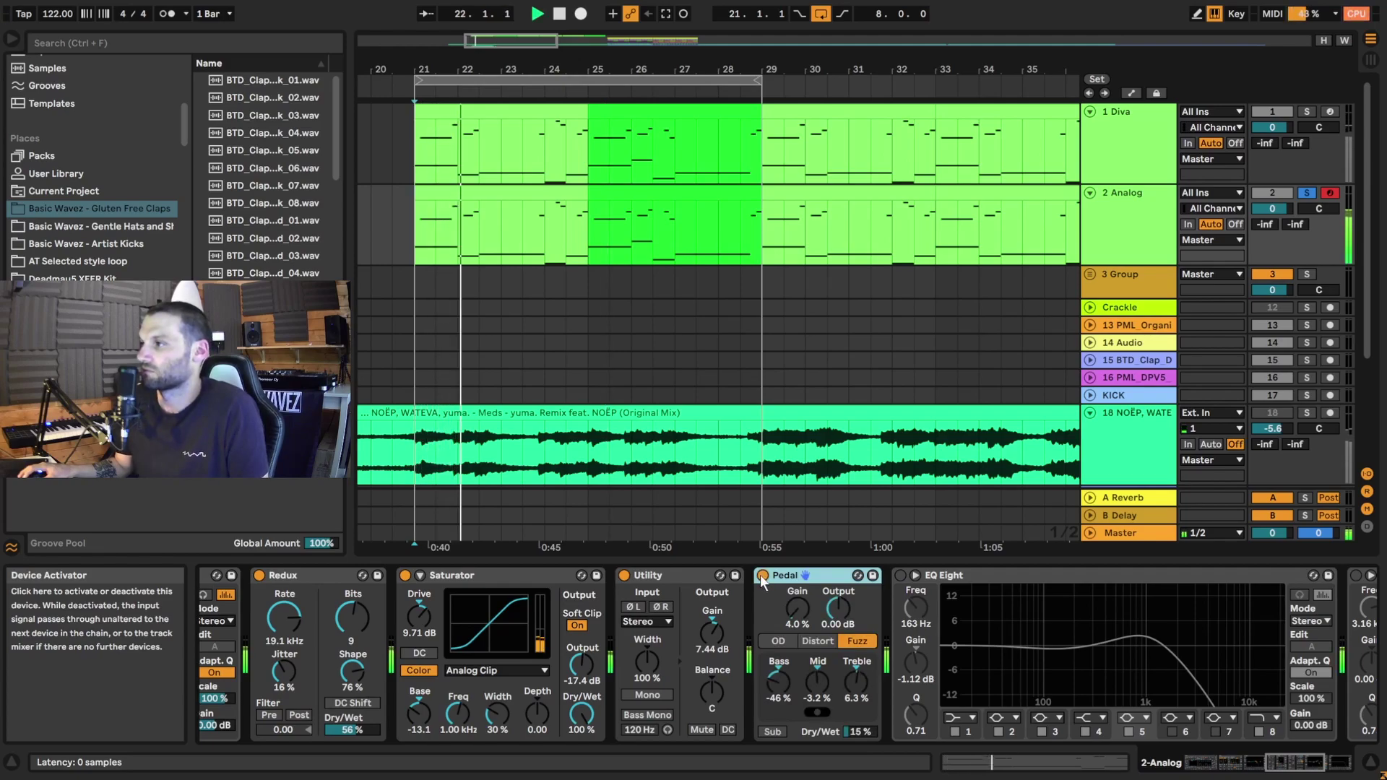
click(760, 576)
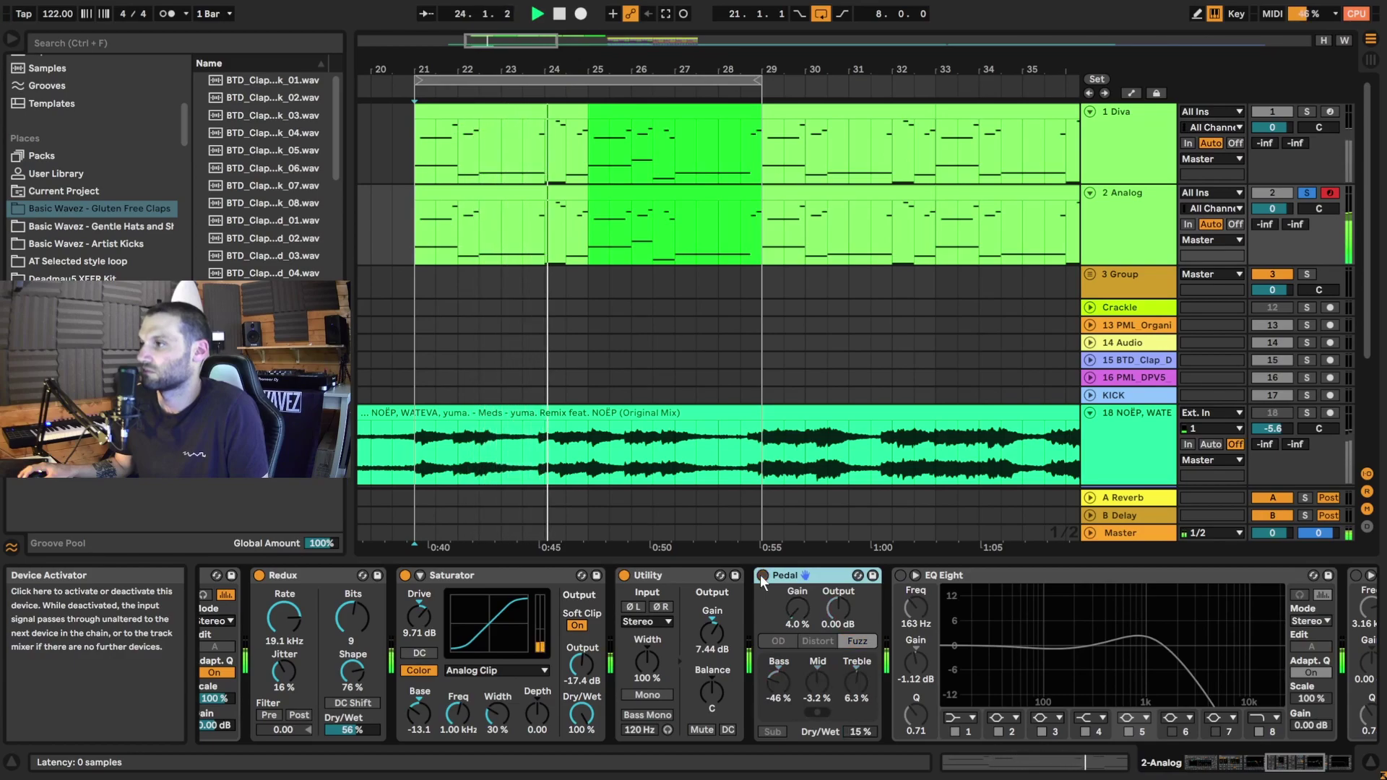
click(760, 576)
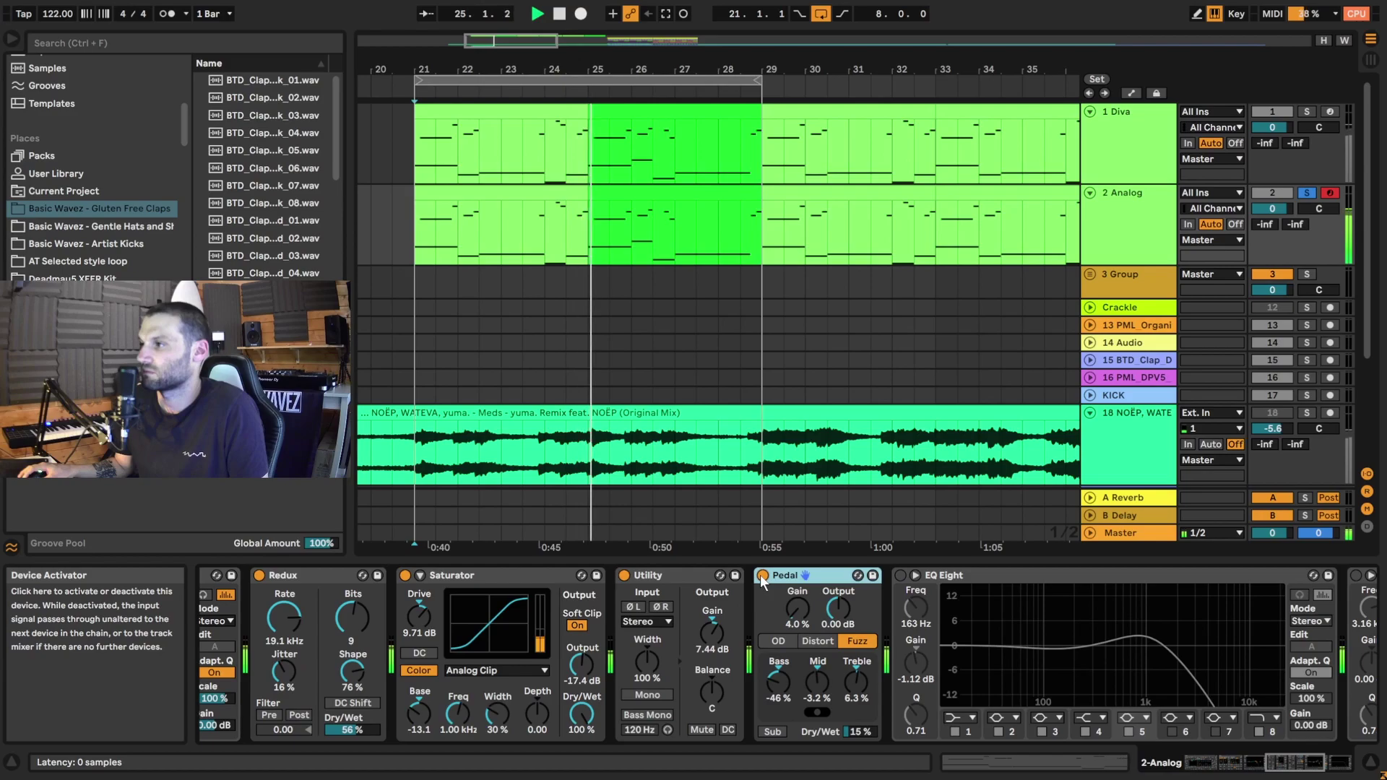
key(space)
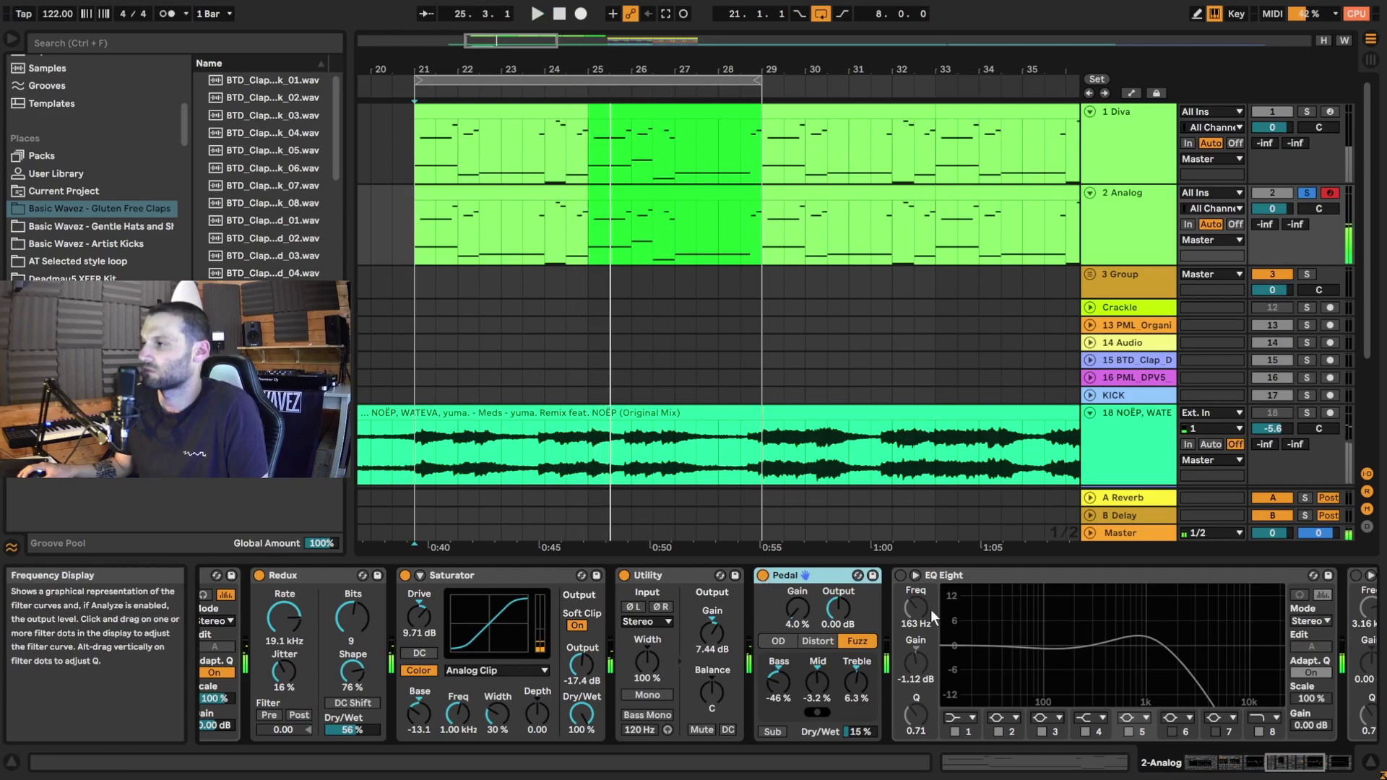
Step: Reactivate the EQ Eight that follows Pedal on the Analog track and audition the part from bar 23
click(899, 577)
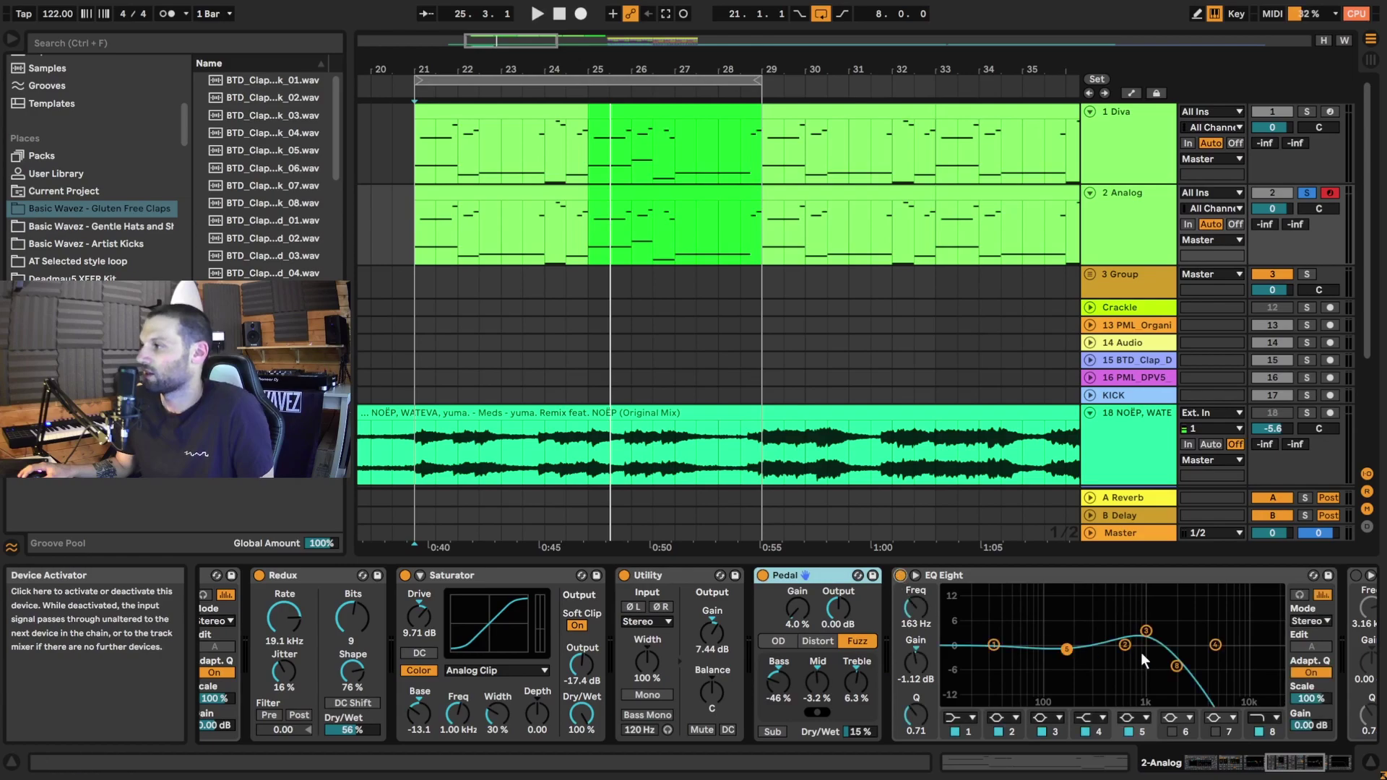
click(1311, 764)
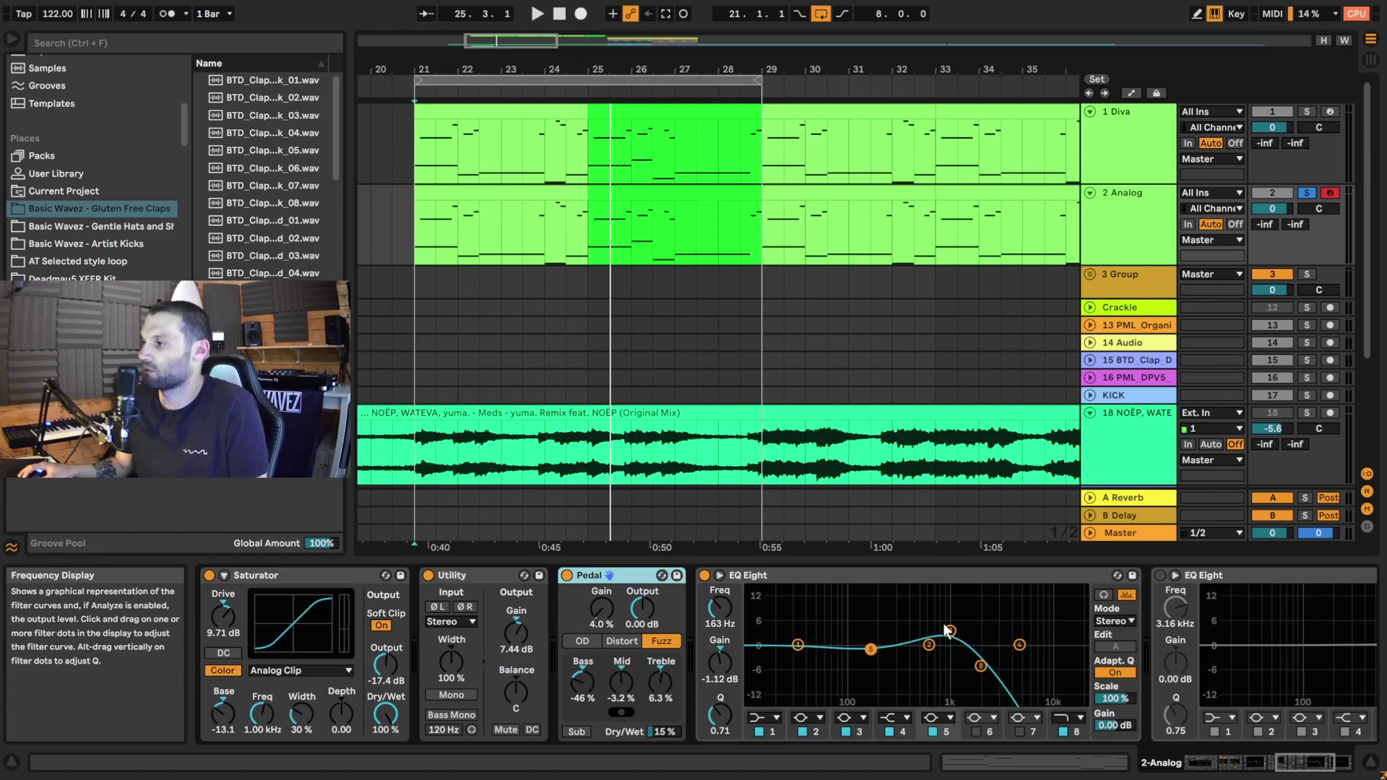
click(530, 237)
key(space)
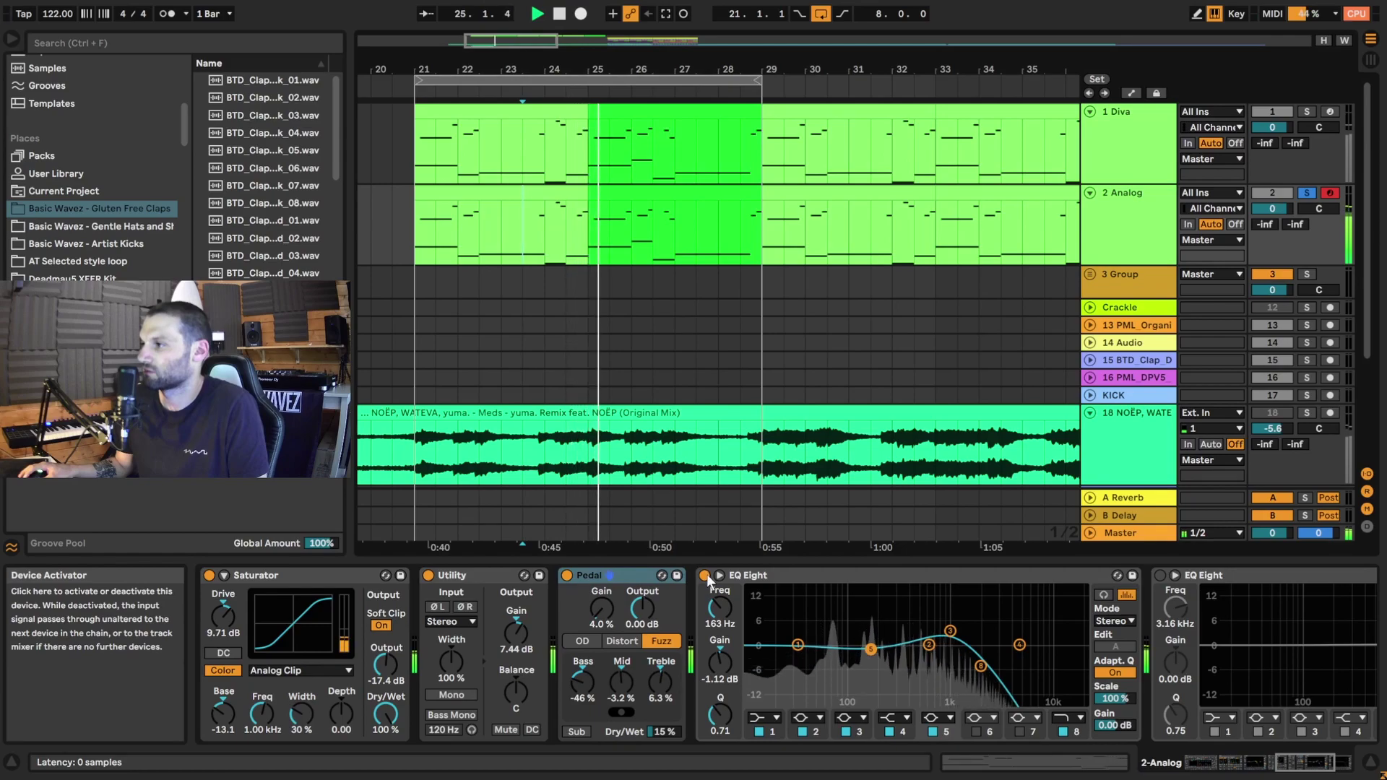
key(space)
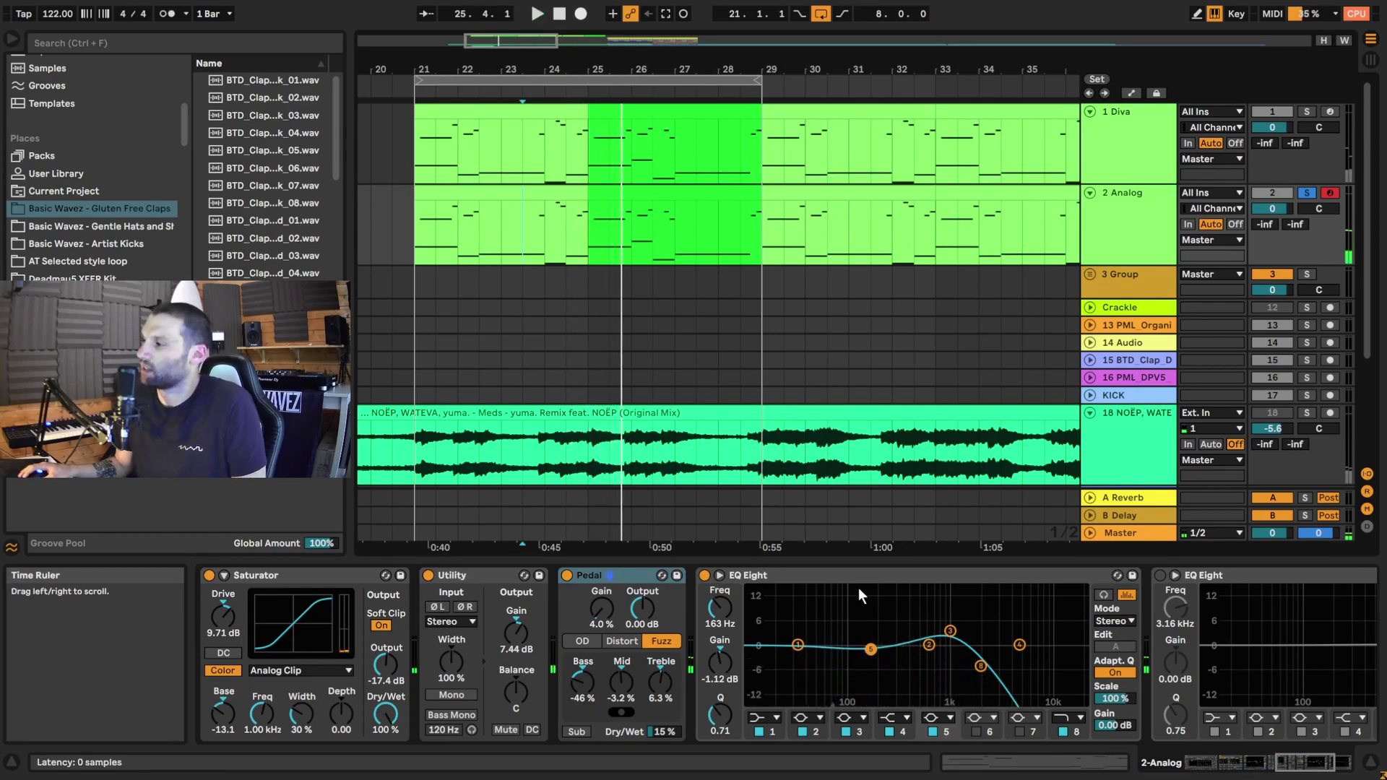
Step: Review the Analog track's effect chain from the first EQ Eight and Saturator through Pedal to the last EQ Eight
mouse_move(1271, 767)
mouse_down()
mouse_move(1293, 766)
mouse_move(1206, 765)
mouse_move(1278, 765)
mouse_move(1254, 765)
mouse_move(1266, 766)
mouse_up()
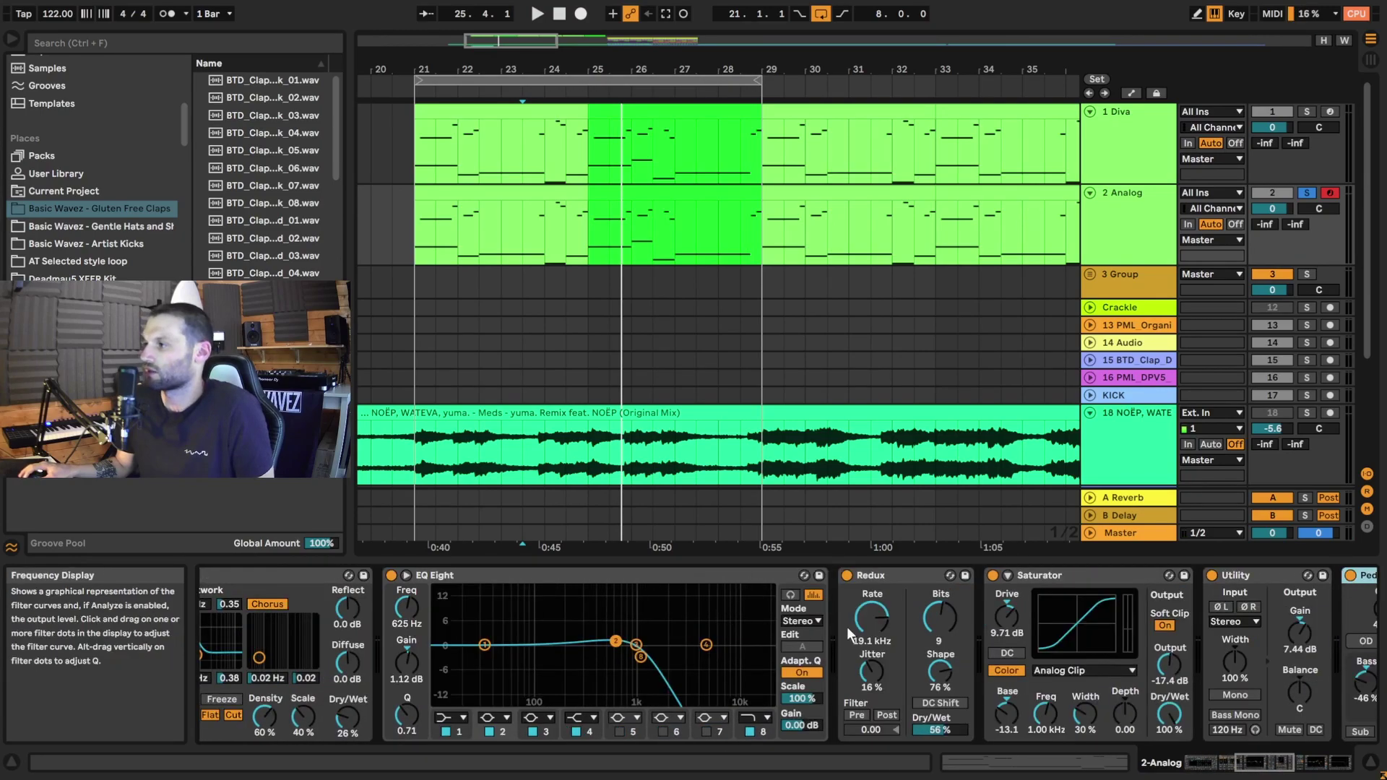
click(1032, 577)
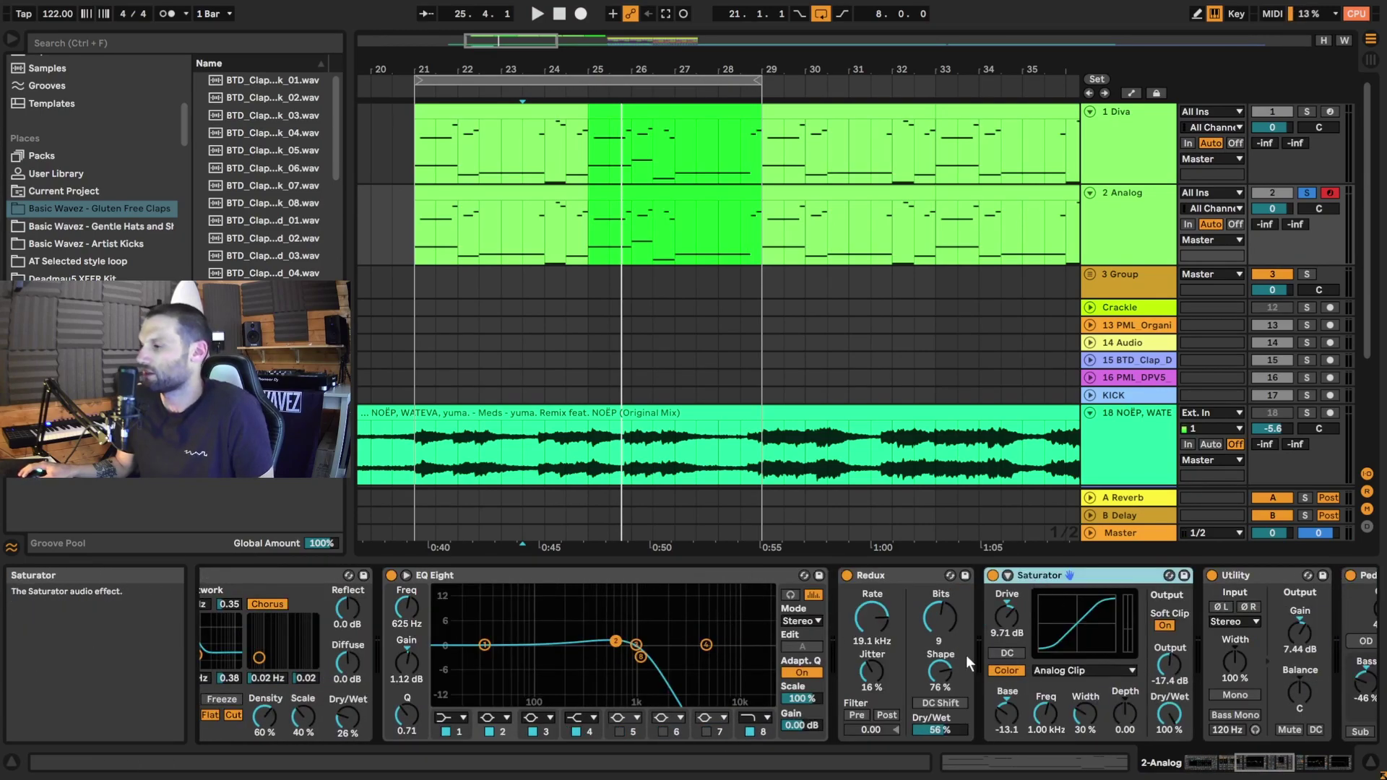
mouse_move(1264, 767)
mouse_down()
mouse_move(1310, 769)
mouse_move(1288, 766)
mouse_up()
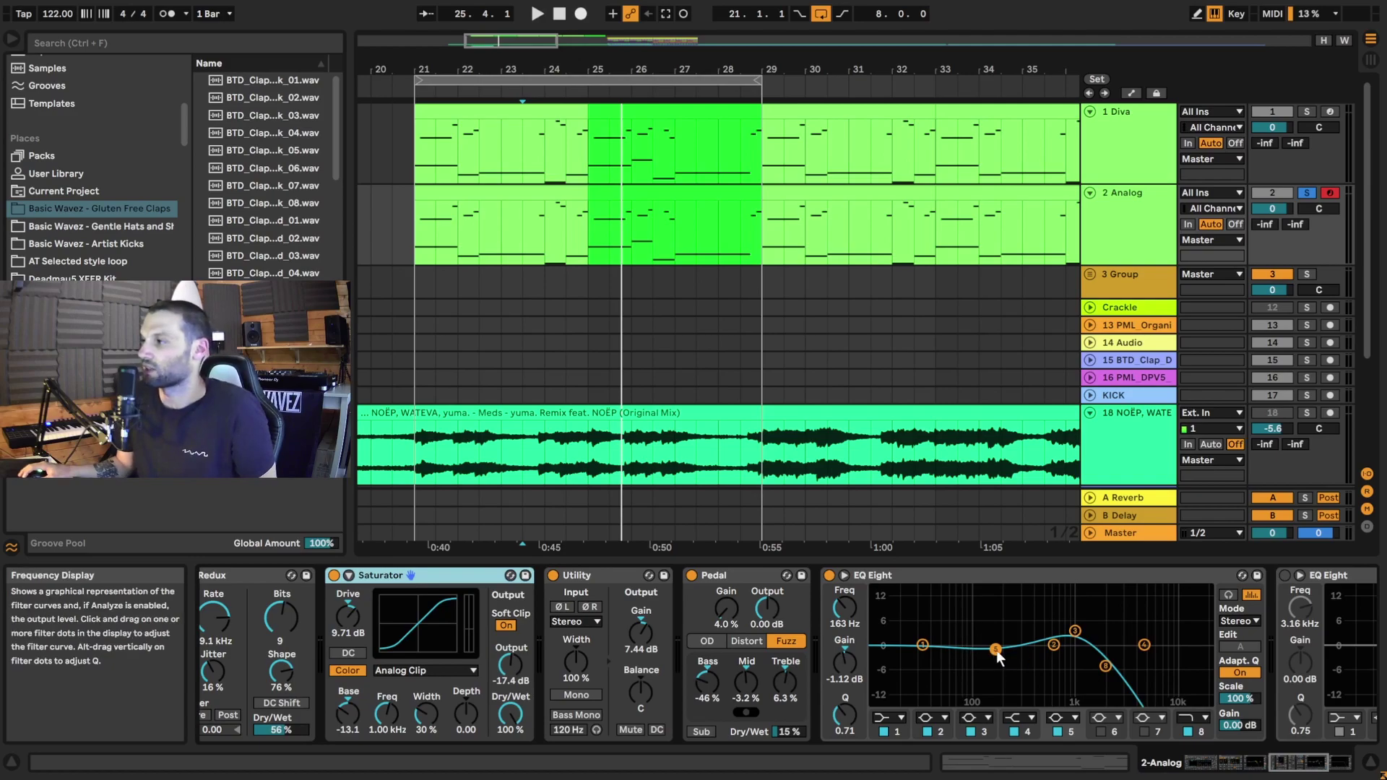
click(899, 572)
click(738, 572)
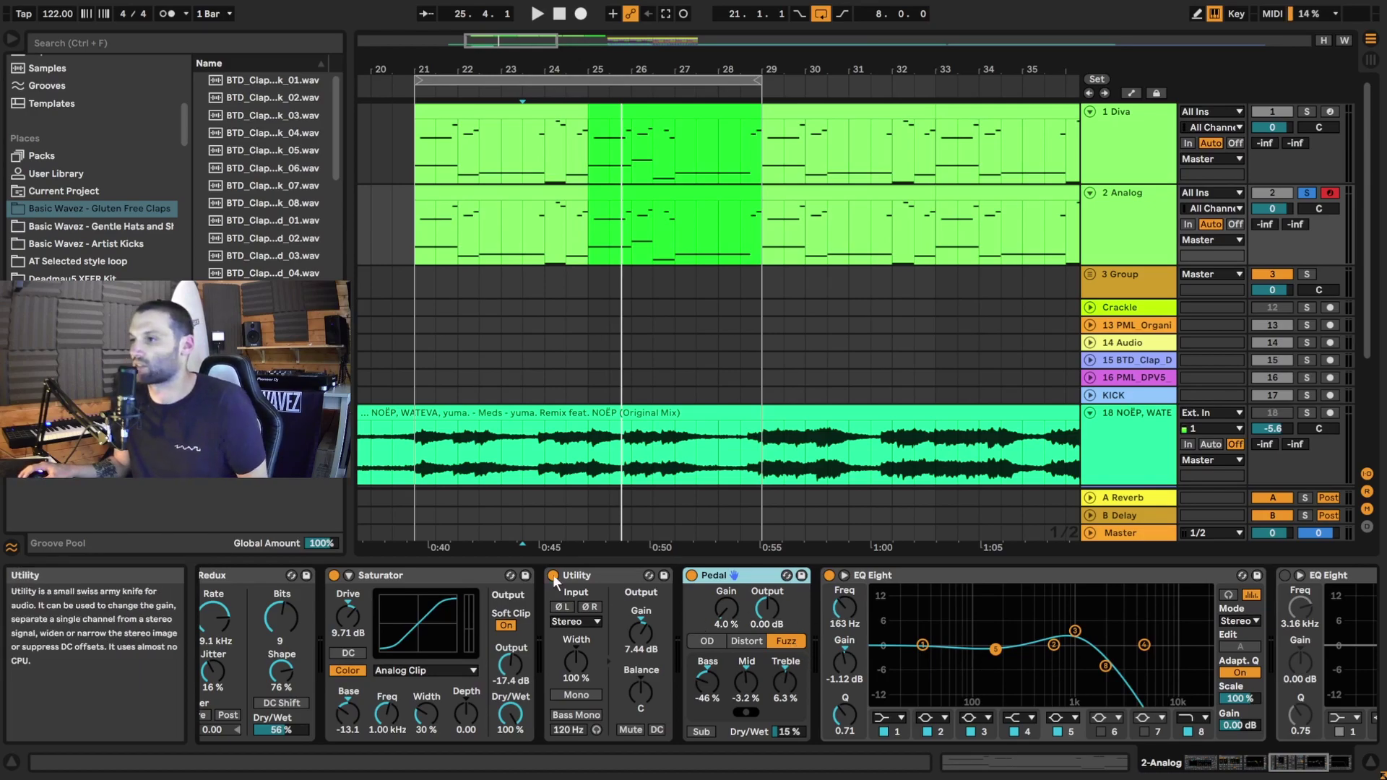
click(1318, 766)
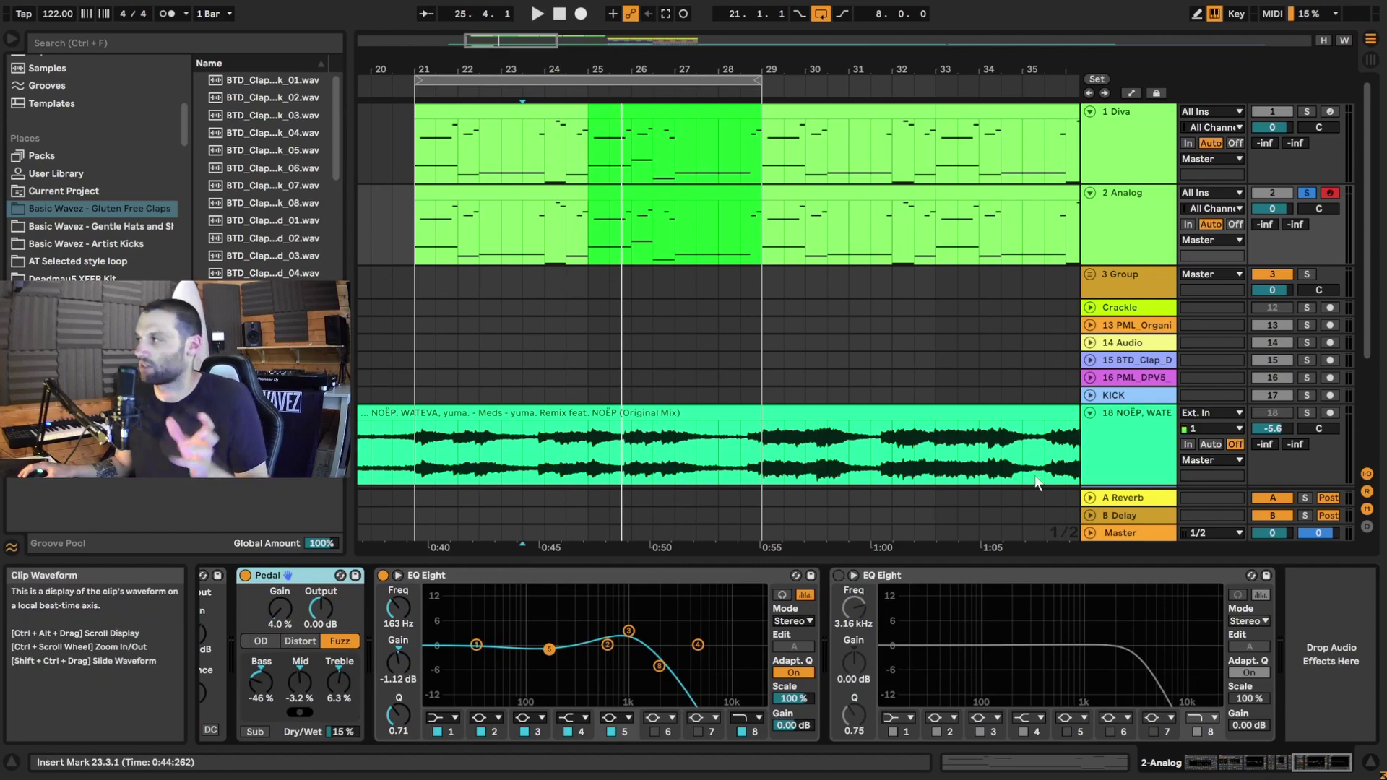
Step: Show the Diva track's device chain and solo the Diva track in place of Analog
click(1125, 155)
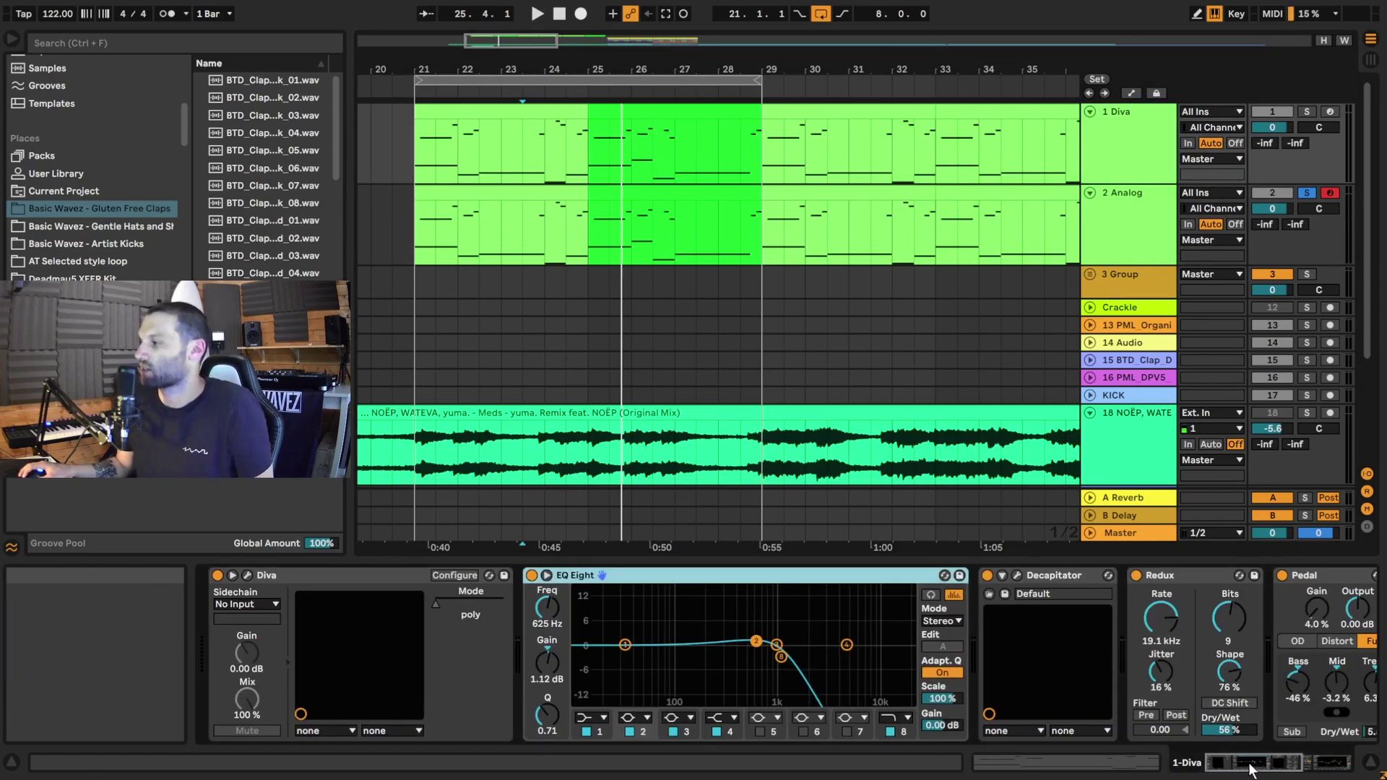
click(1270, 752)
drag(1269, 748, 929, 675)
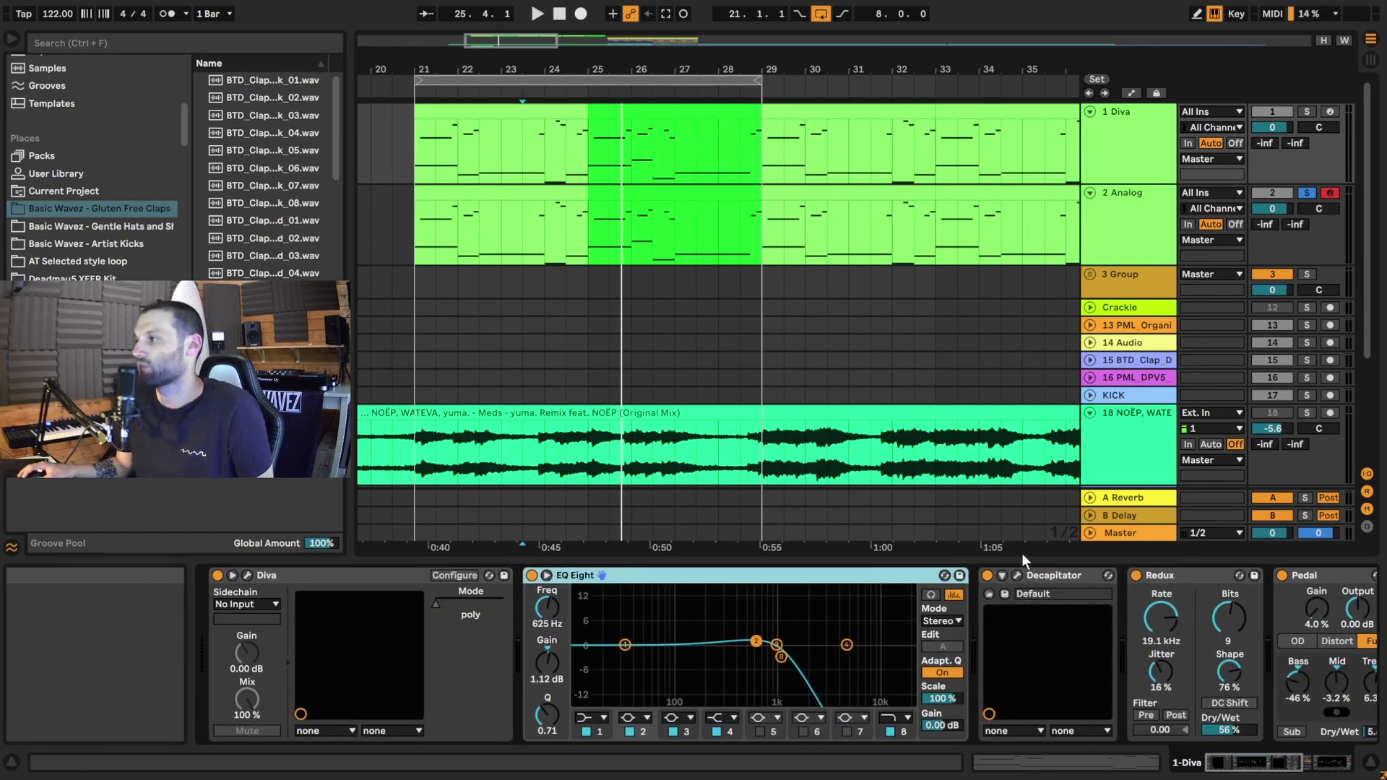
click(1306, 111)
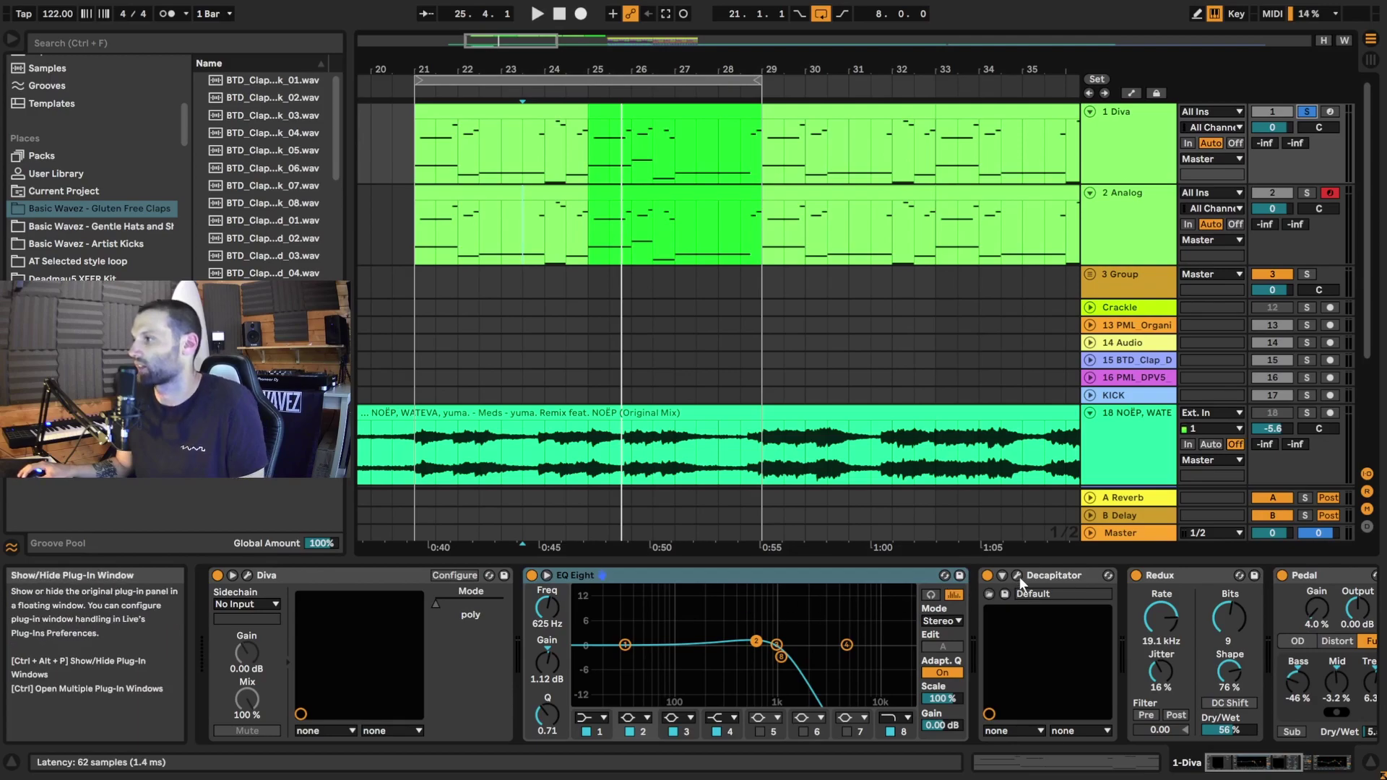
Step: Deactivate all effects after the Diva instrument: Decapitator, Redux, Pedal and both EQ Eights
click(1050, 575)
drag(1238, 742, 1298, 743)
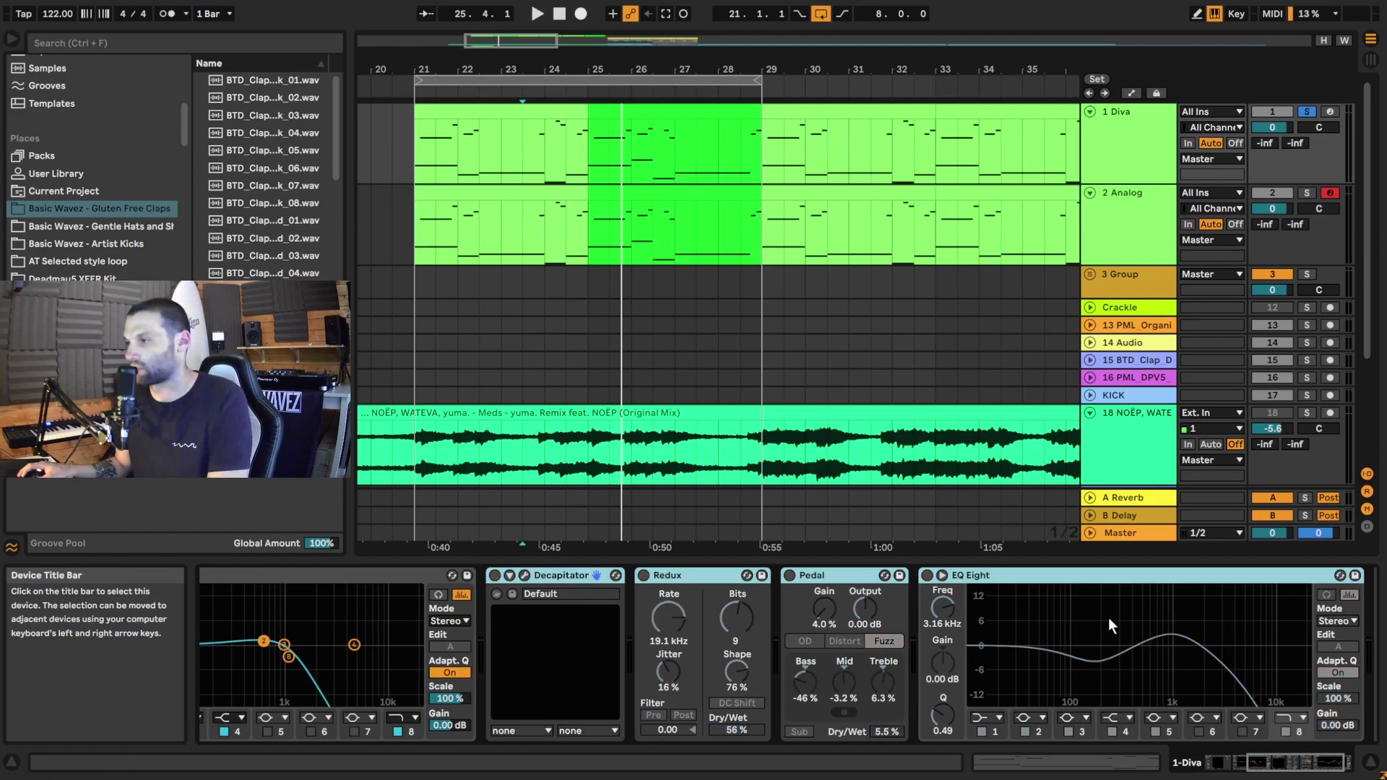
click(1154, 762)
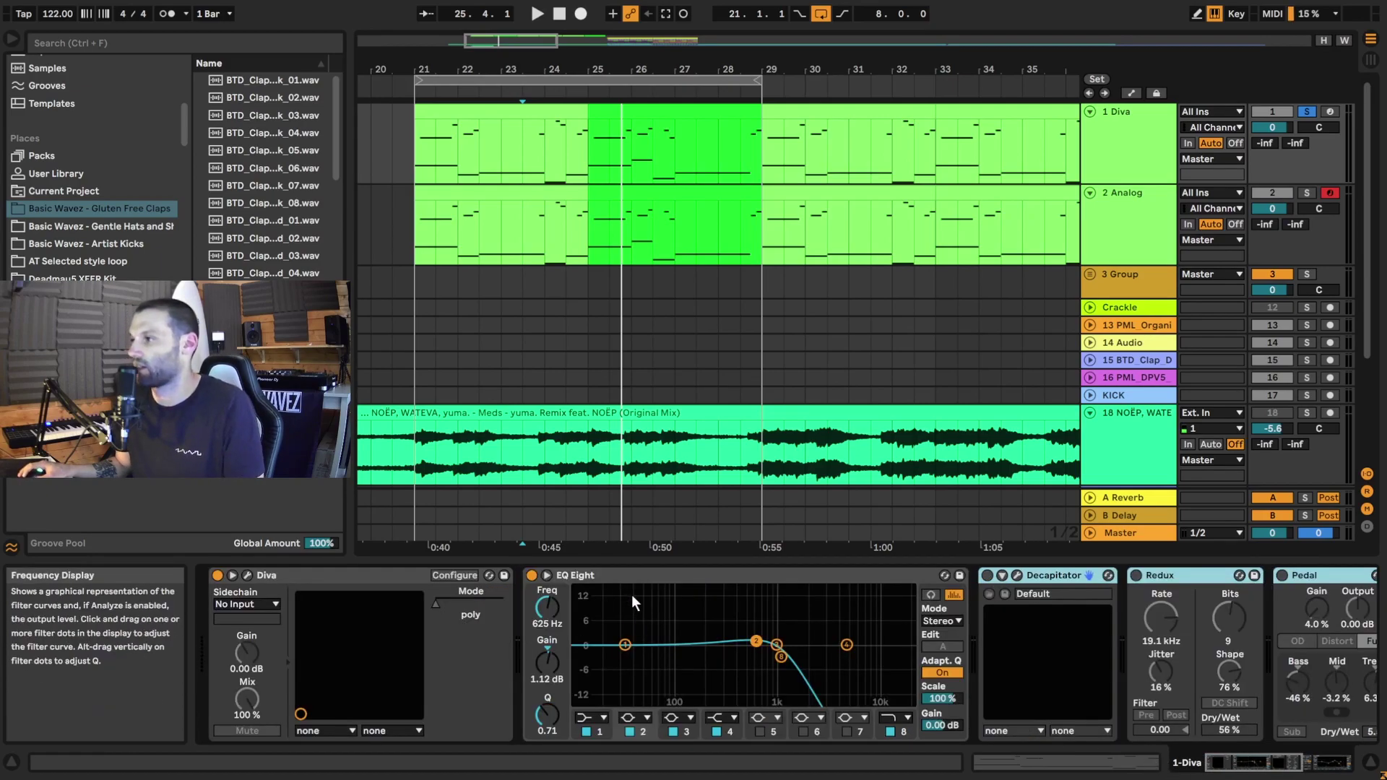
click(532, 575)
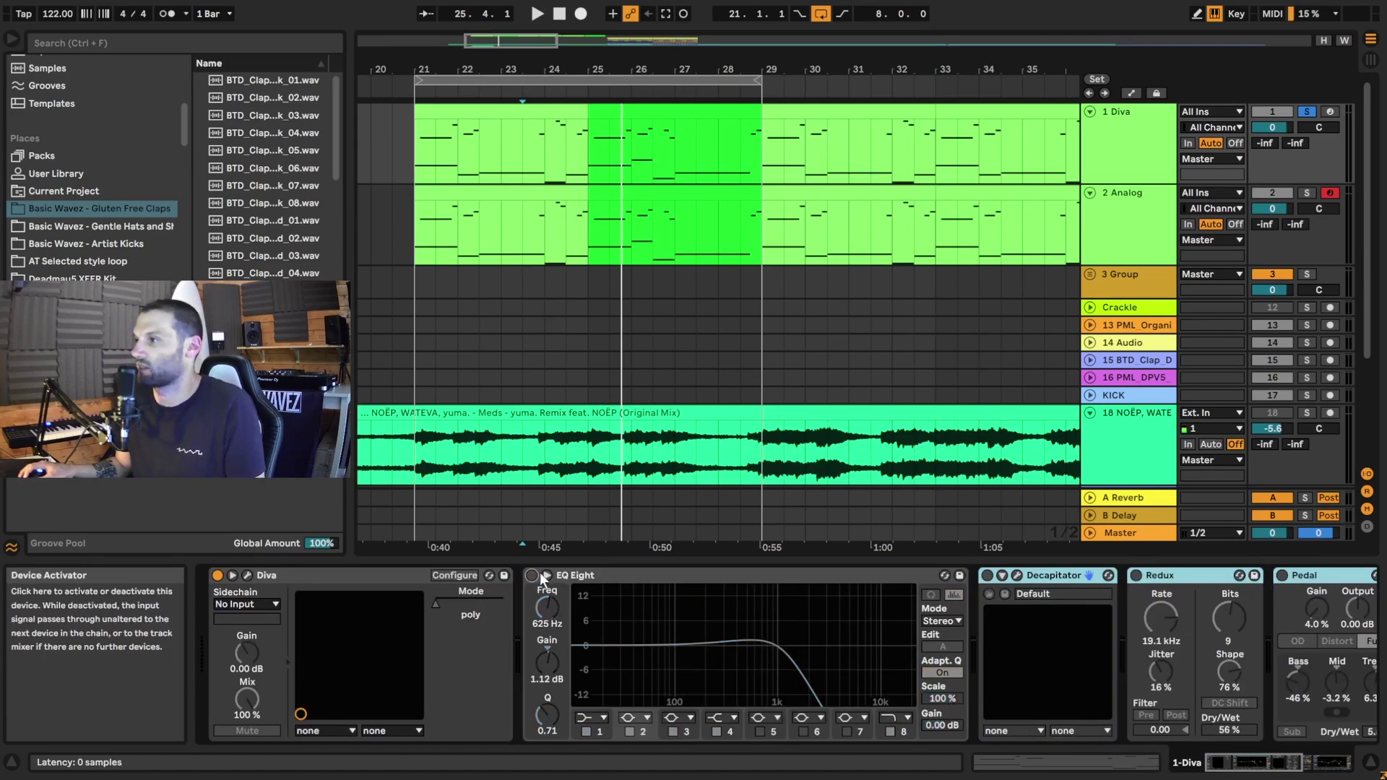
Step: Select the first Diva clip at bar 21, audition it without effects, and reactivate the first EQ Eight to hear its effect
click(447, 112)
key(space)
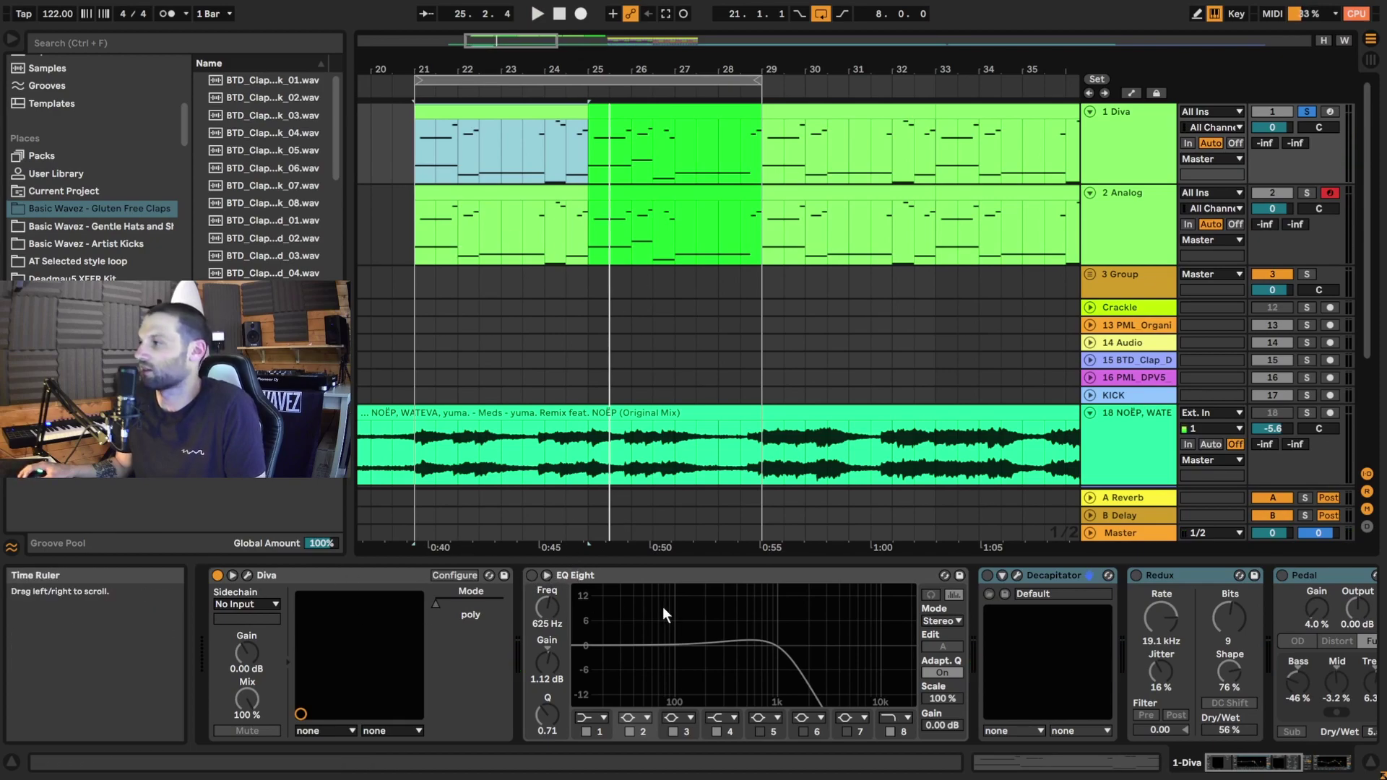
click(531, 575)
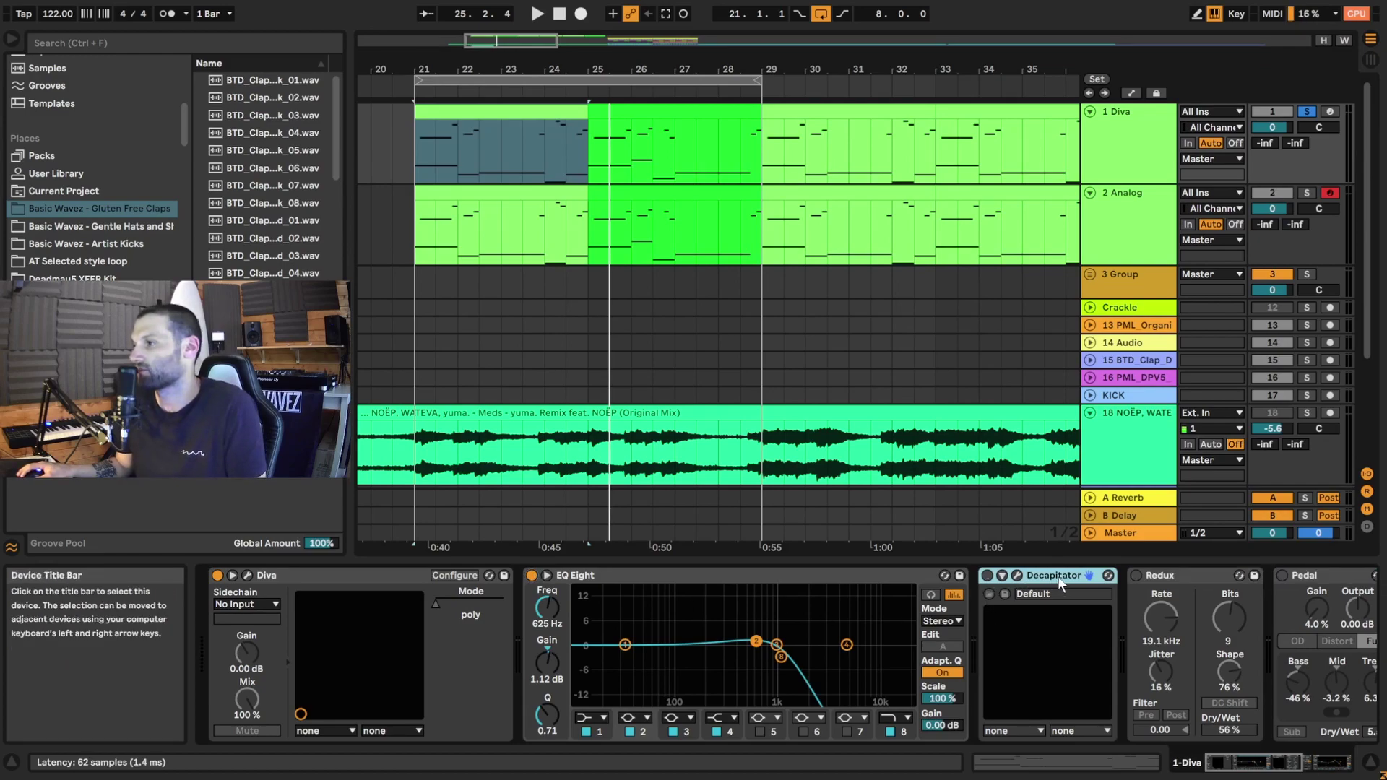
key(space)
key(space)
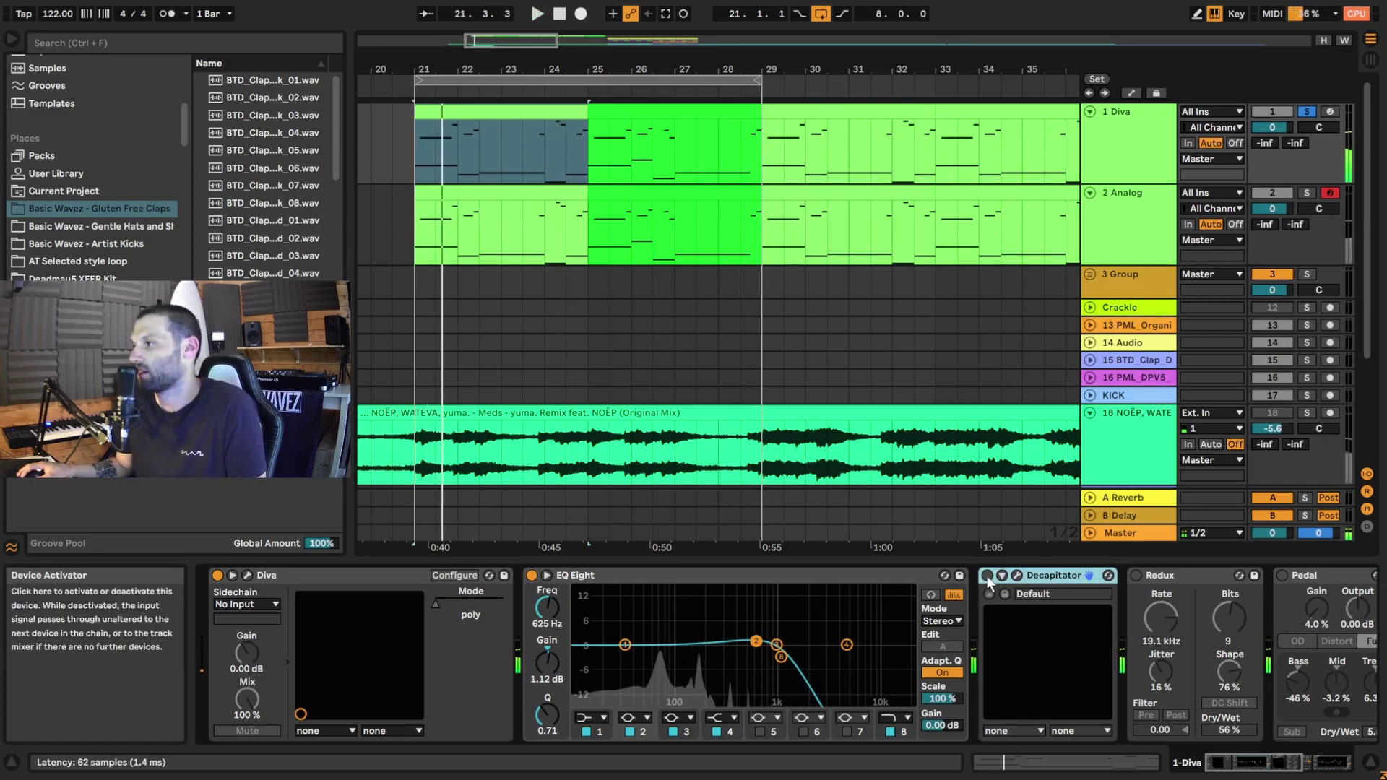
Step: Reactivate Decapitator on the Diva track, show its plug-in window and audition the part from bar 21
click(986, 575)
click(1017, 575)
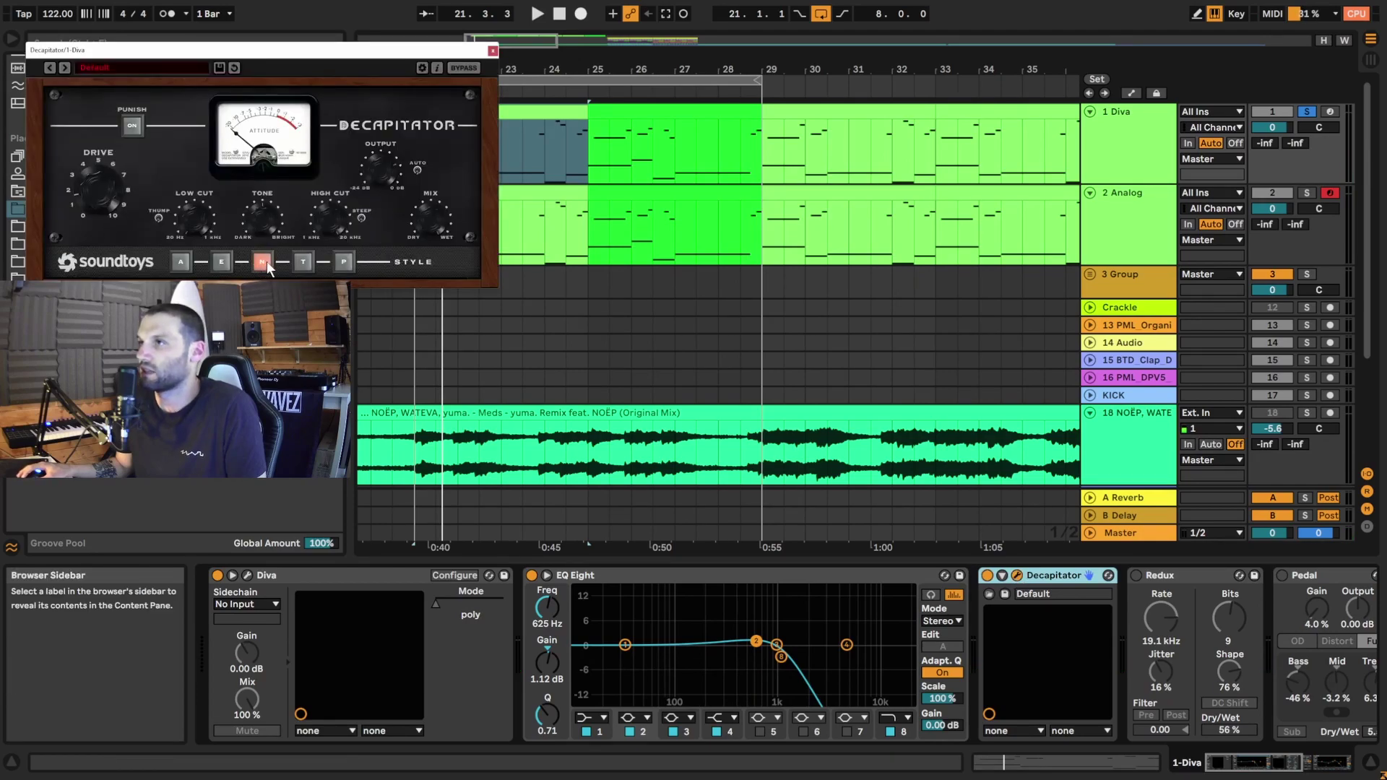
key(space)
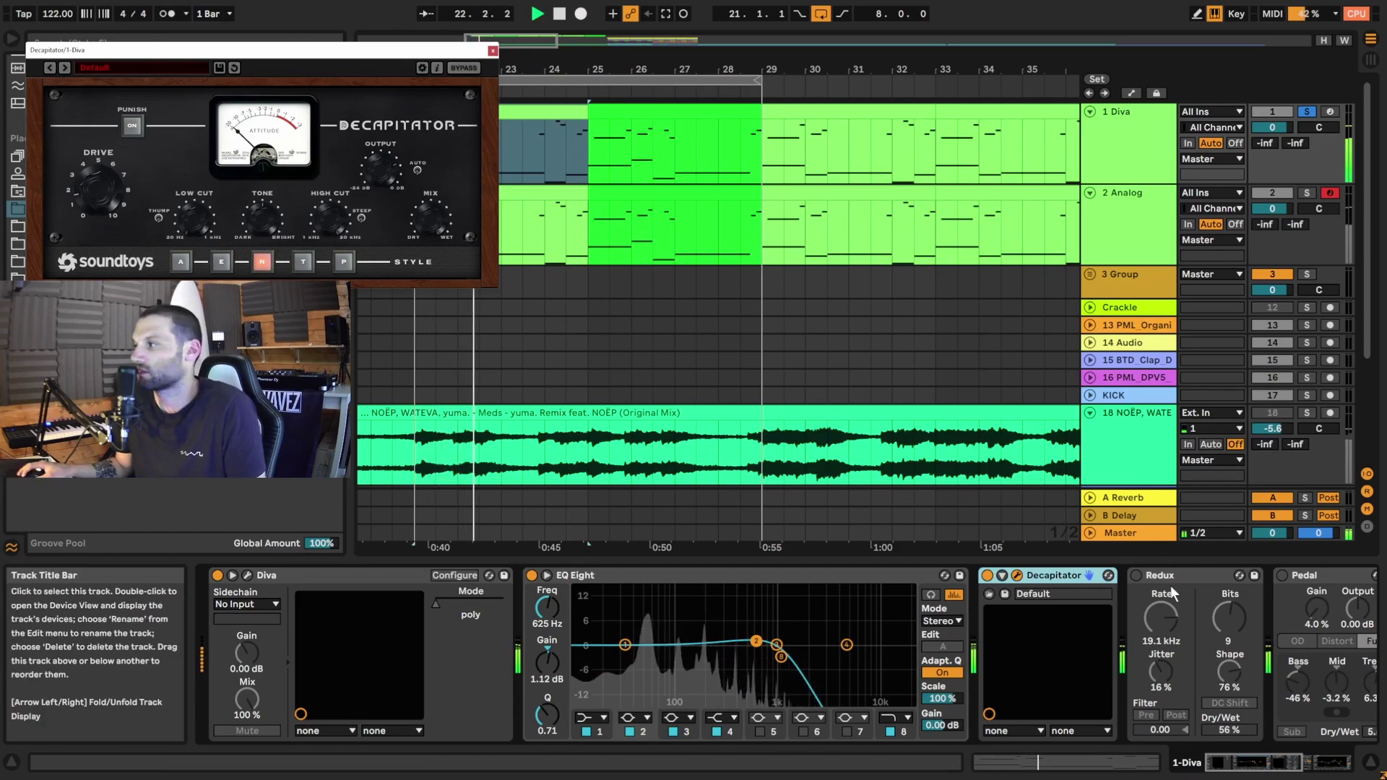
Step: Reactivate Redux on the Diva track, audition the part from bar 21 and close the Decapitator window
click(1136, 575)
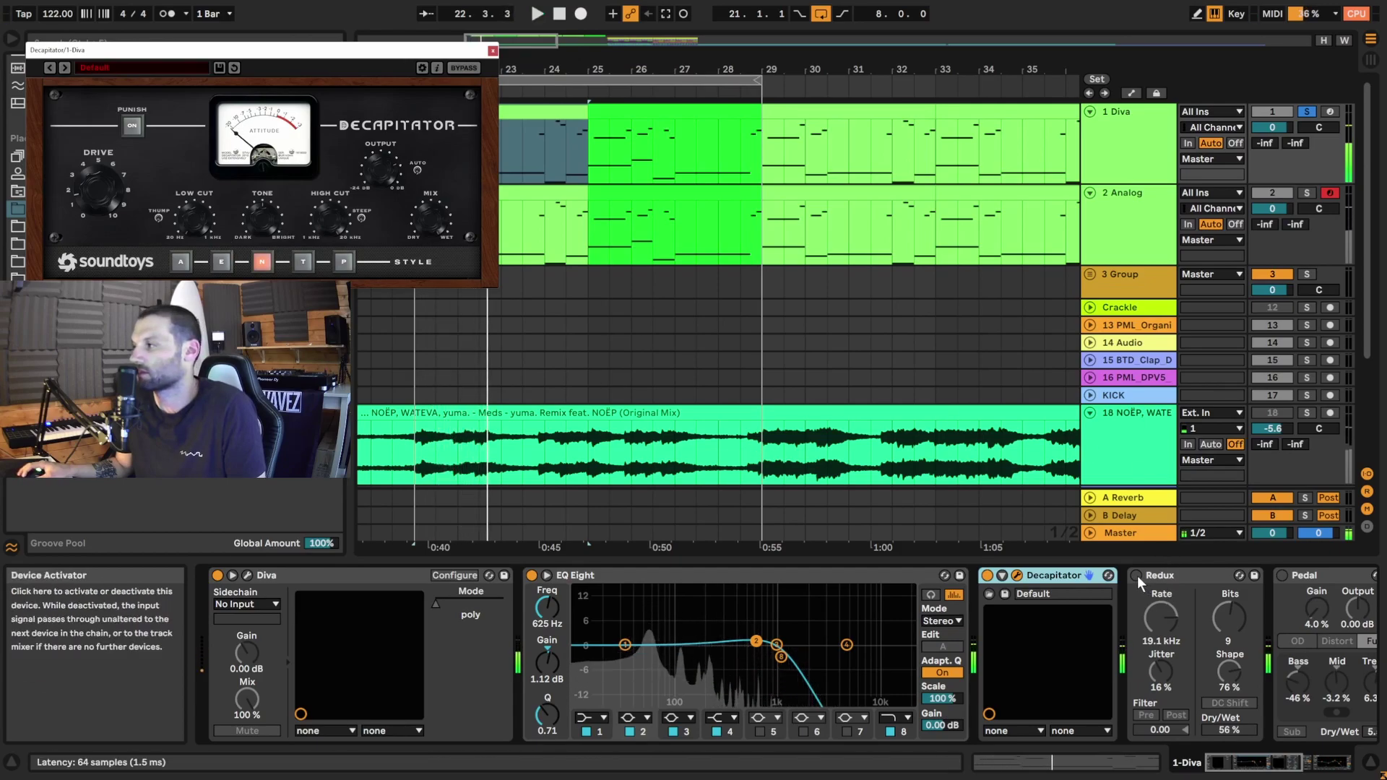
click(1306, 762)
key(space)
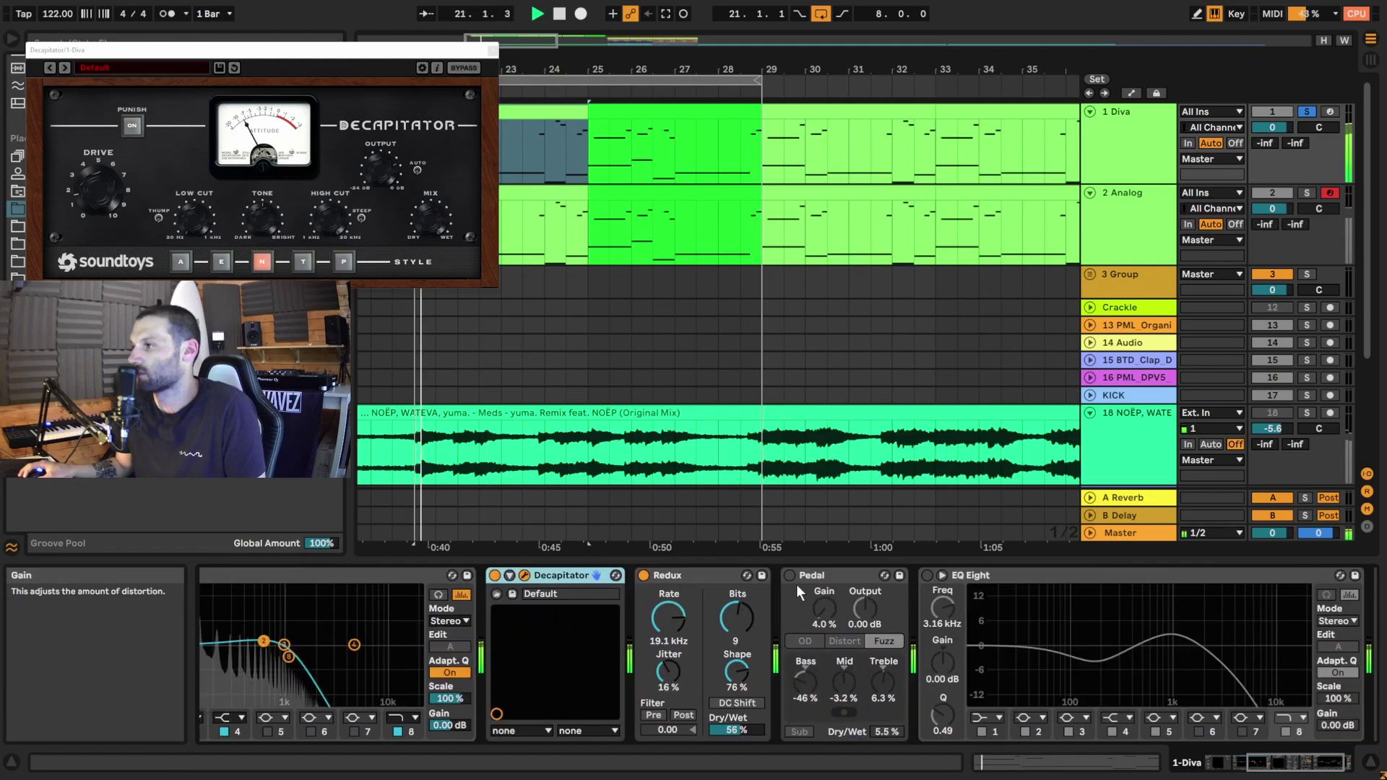
click(494, 52)
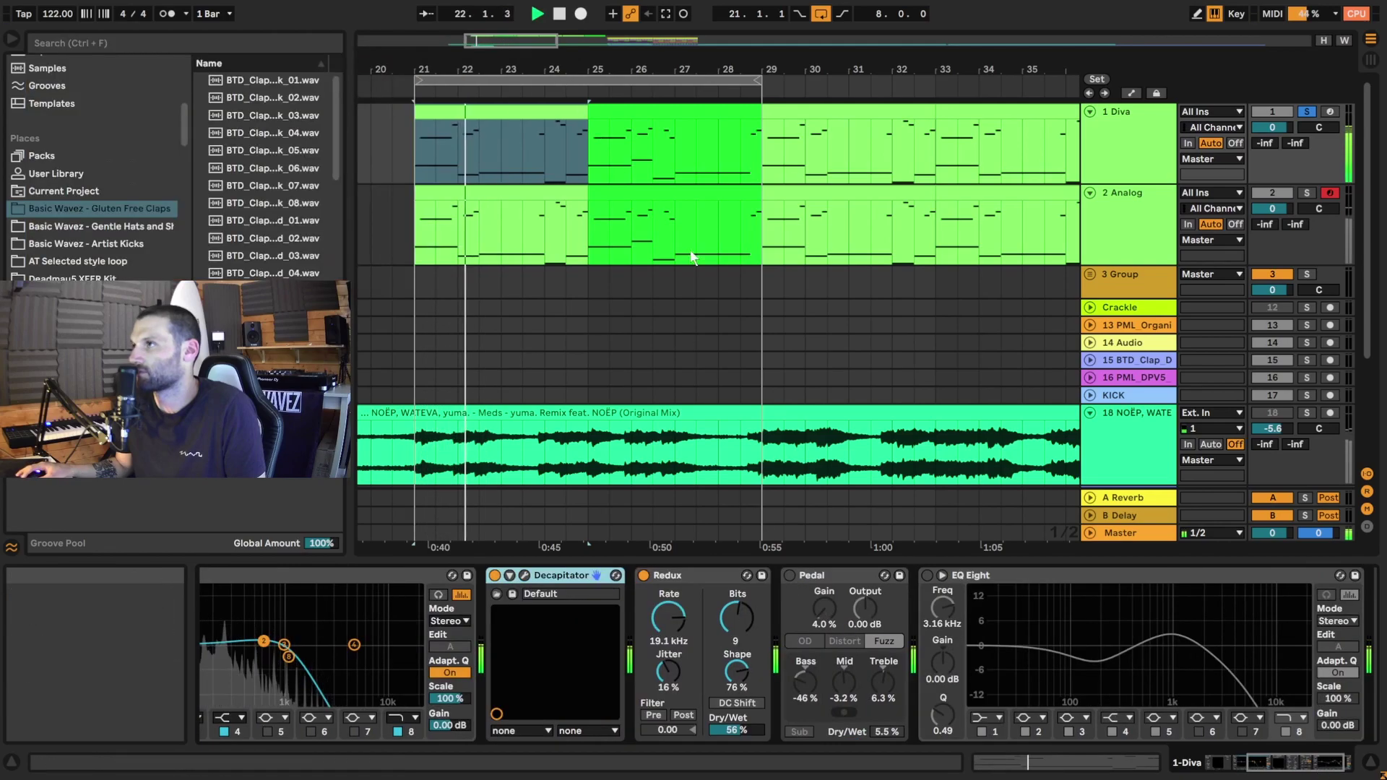
Step: Reactivate Pedal on the Diva track and audition the part from bar 21 with its Fuzz distortion
click(790, 575)
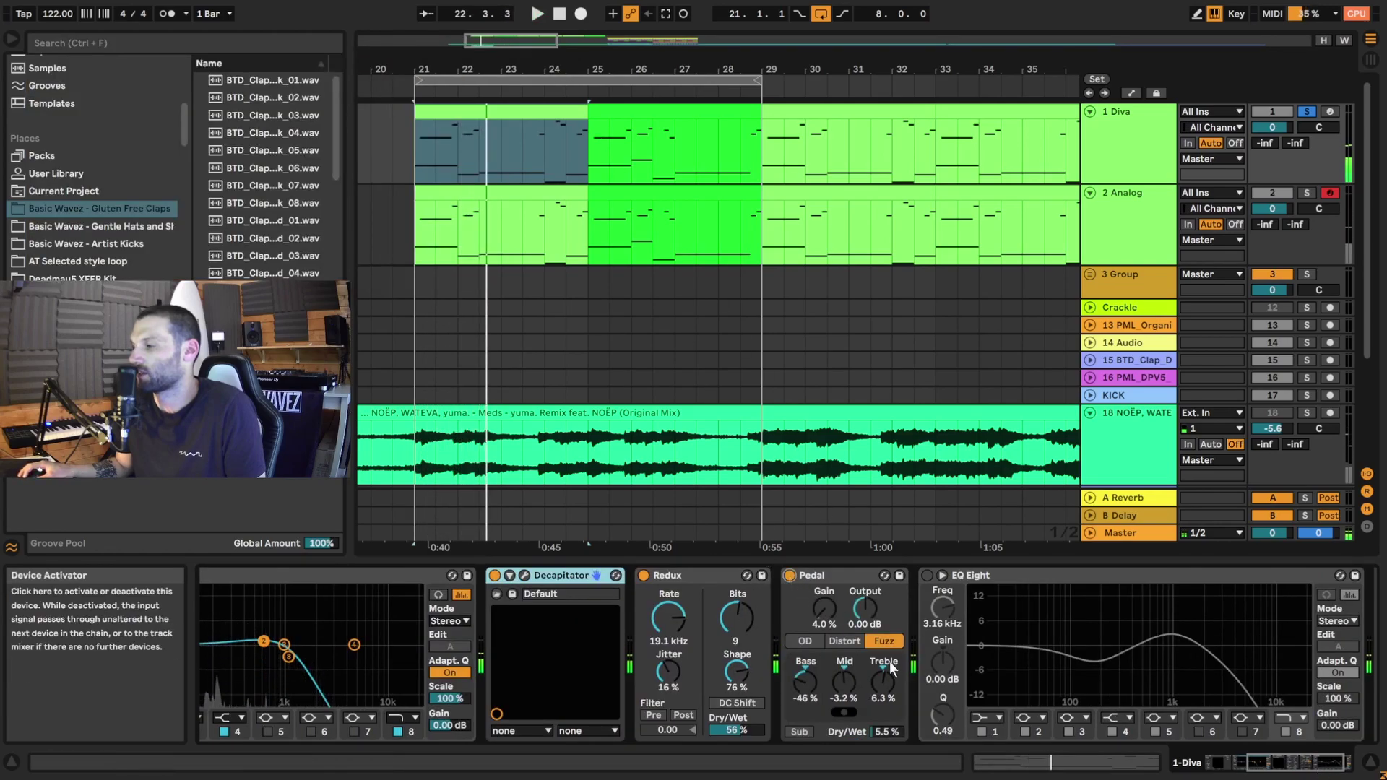
key(space)
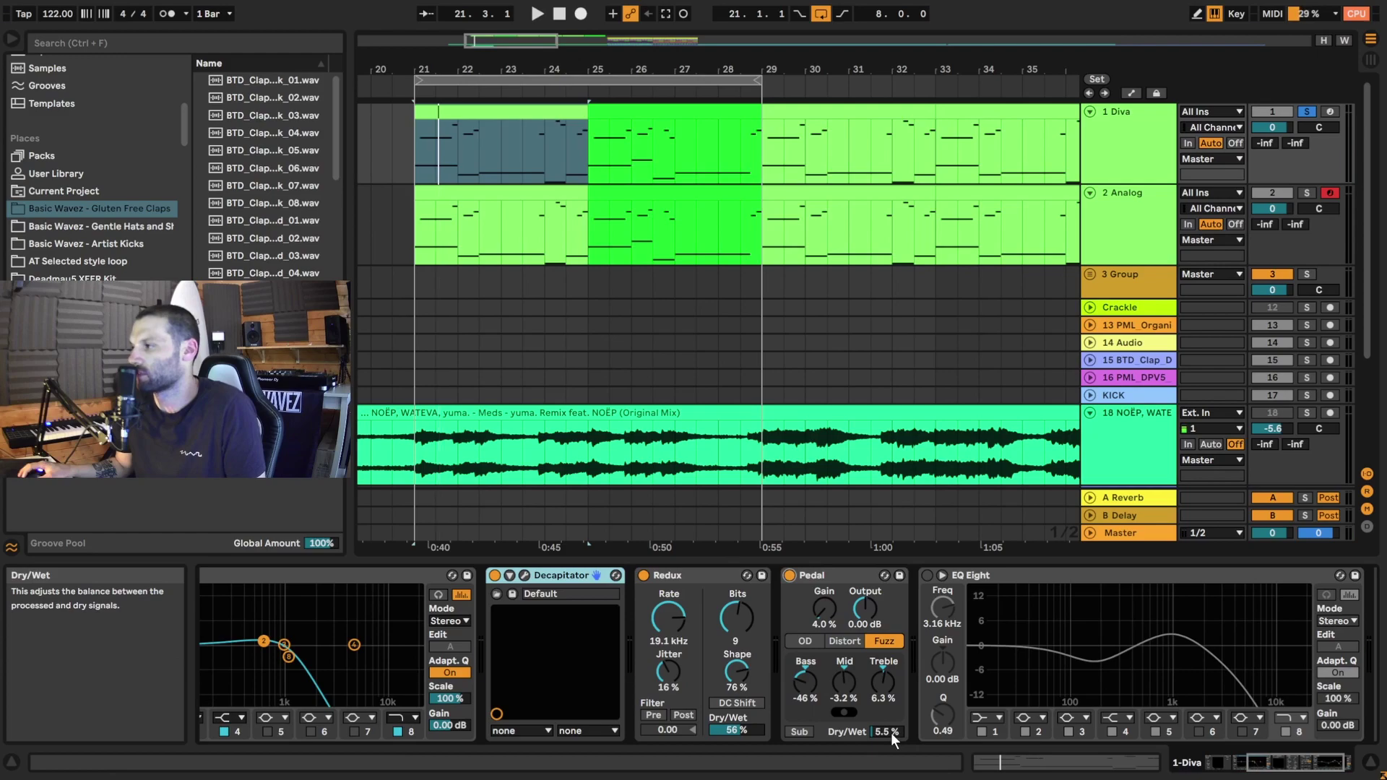
key(space)
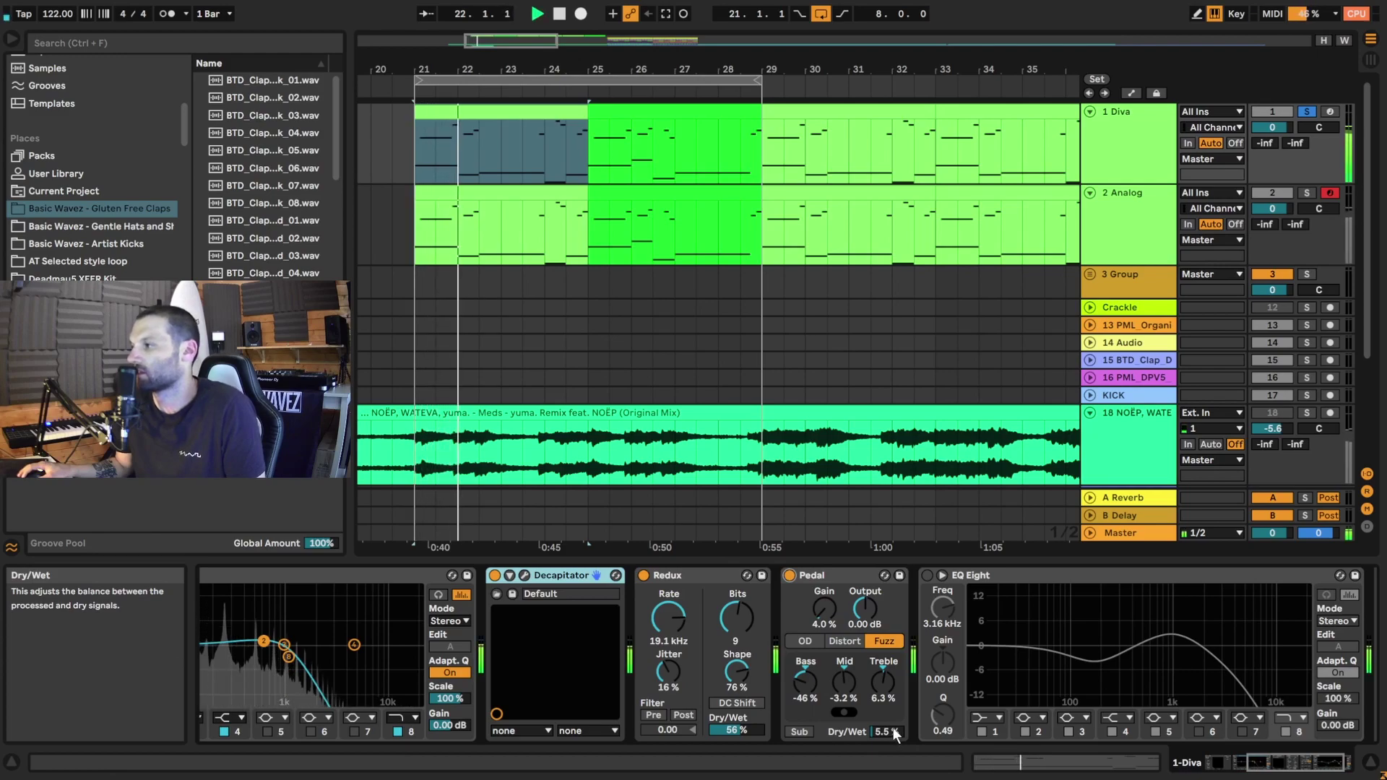
Step: Audition Pedal at 100% Dry/Wet, bring its Dry/Wet down to 7.0% and replay the Diva part
mouse_move(887, 731)
mouse_down()
mouse_move(887, 719)
mouse_move(887, 733)
mouse_up()
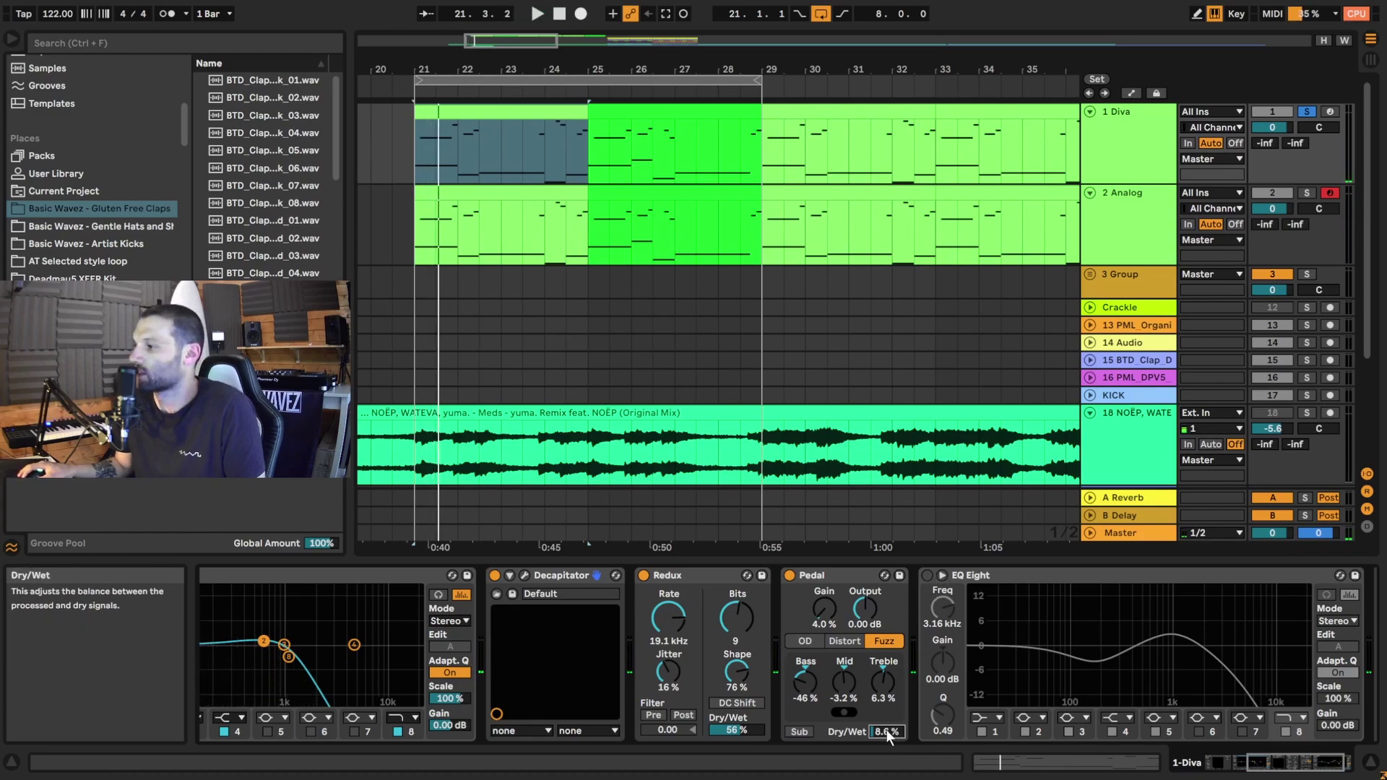
drag(886, 729, 886, 686)
key(space)
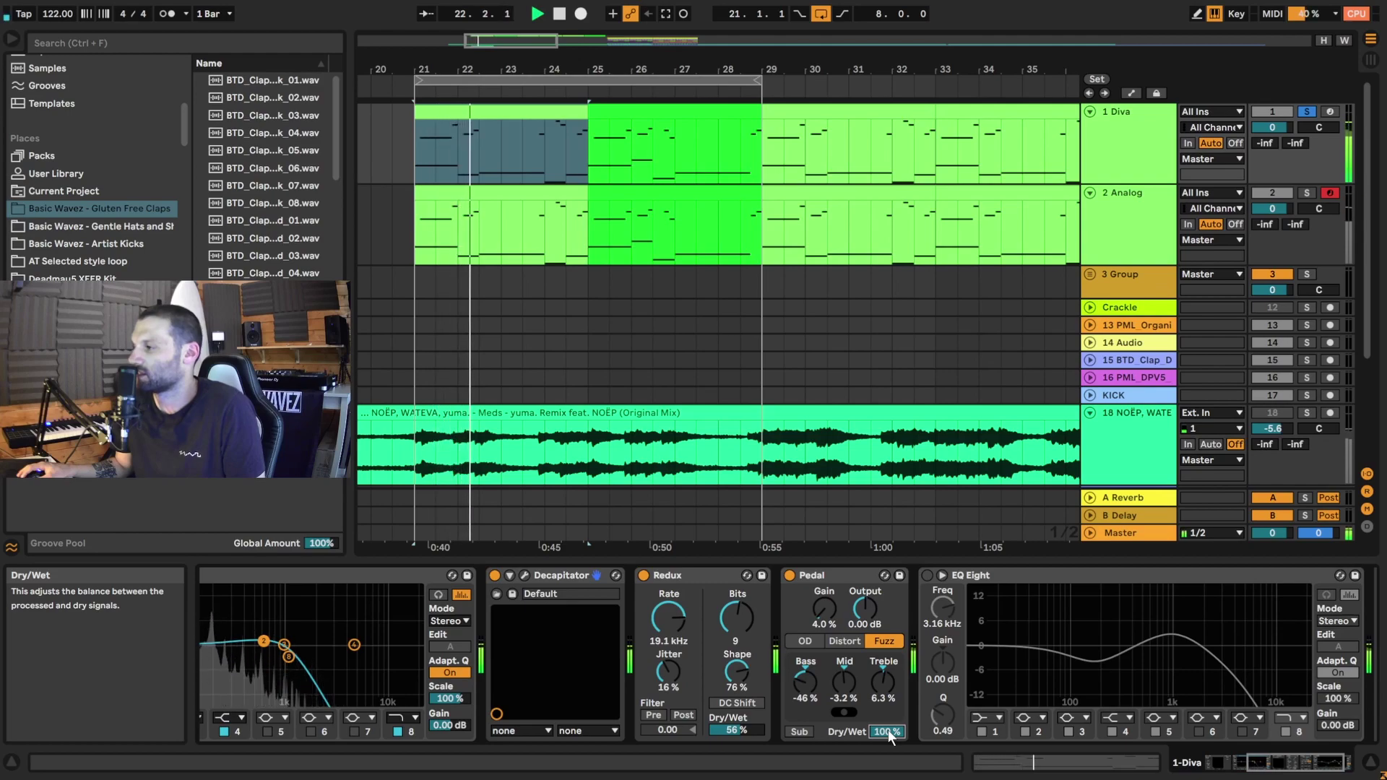
drag(887, 729, 887, 733)
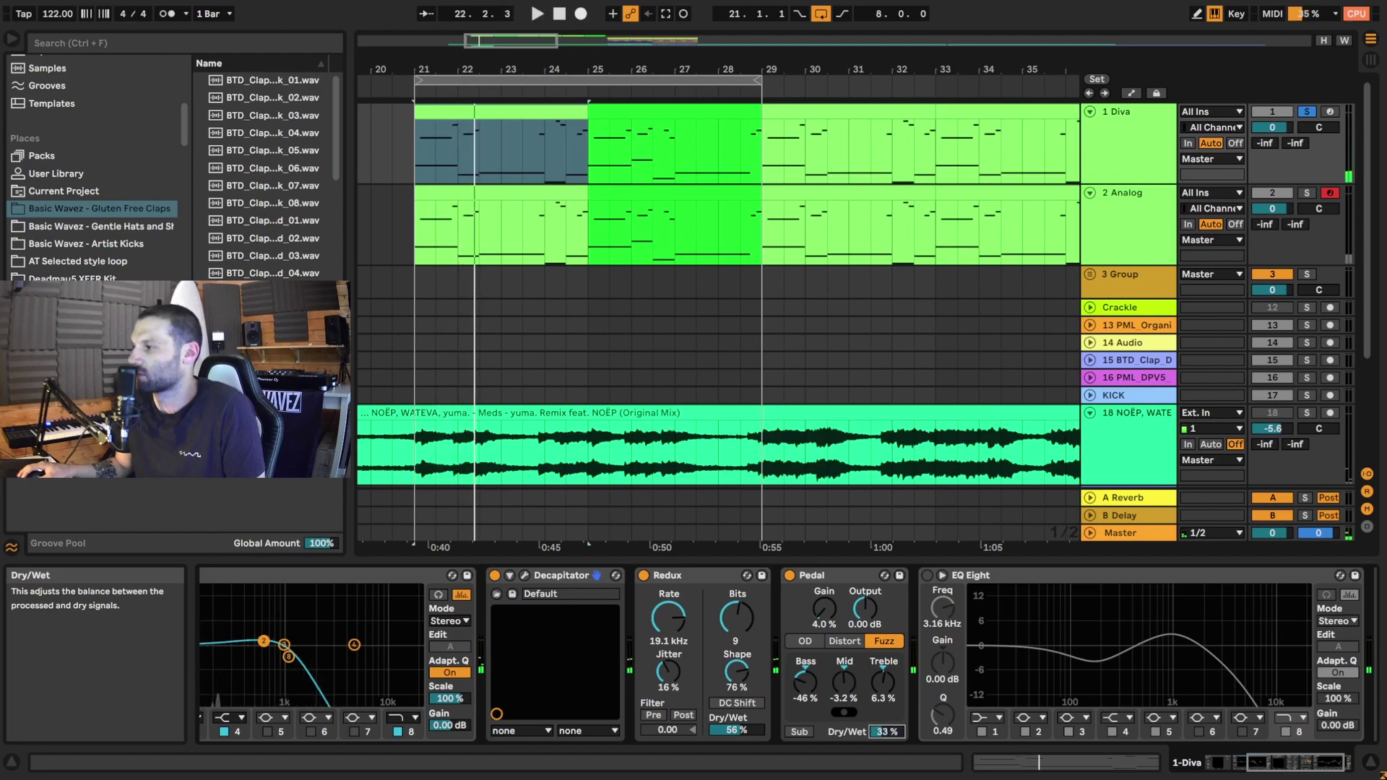
key(space)
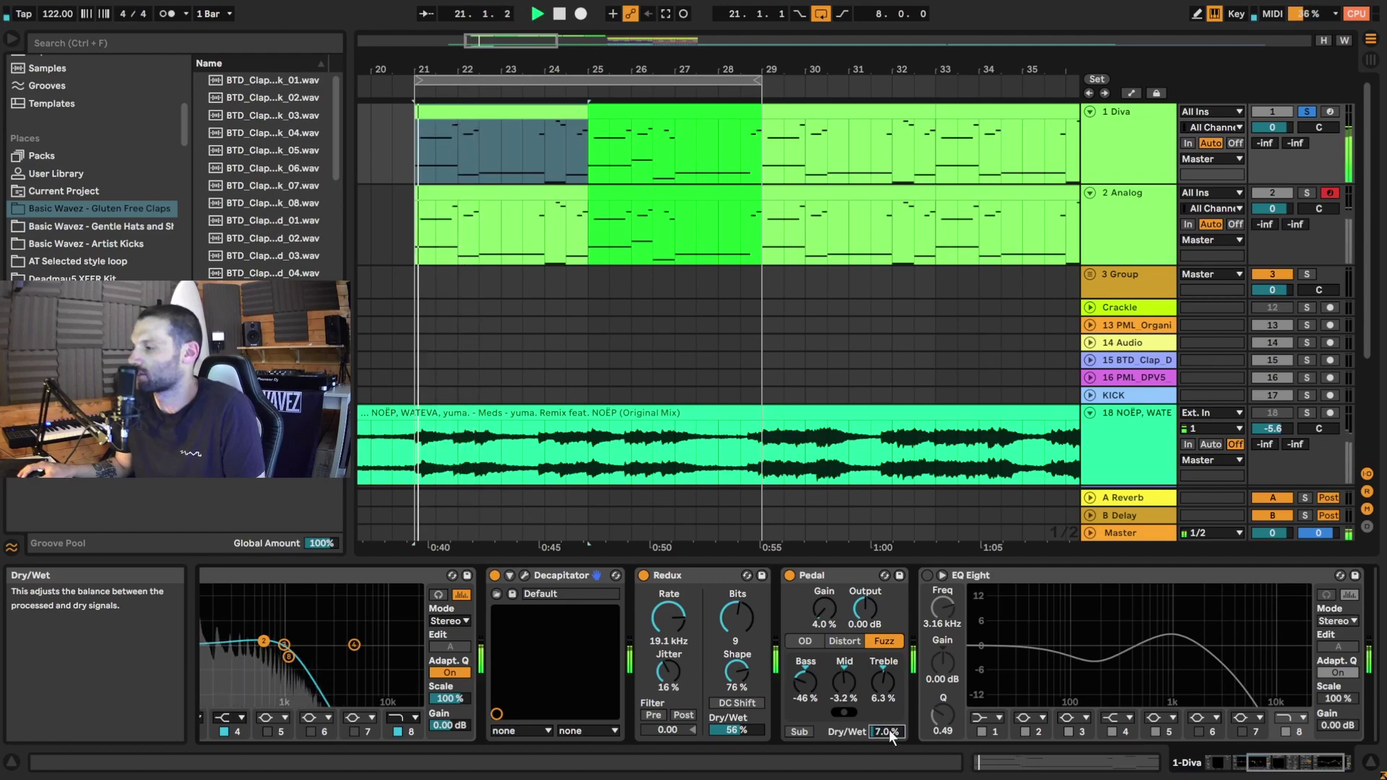
Step: Reactivate the EQ Eight that follows Pedal on the Diva track and audition the part from bar 21
click(924, 575)
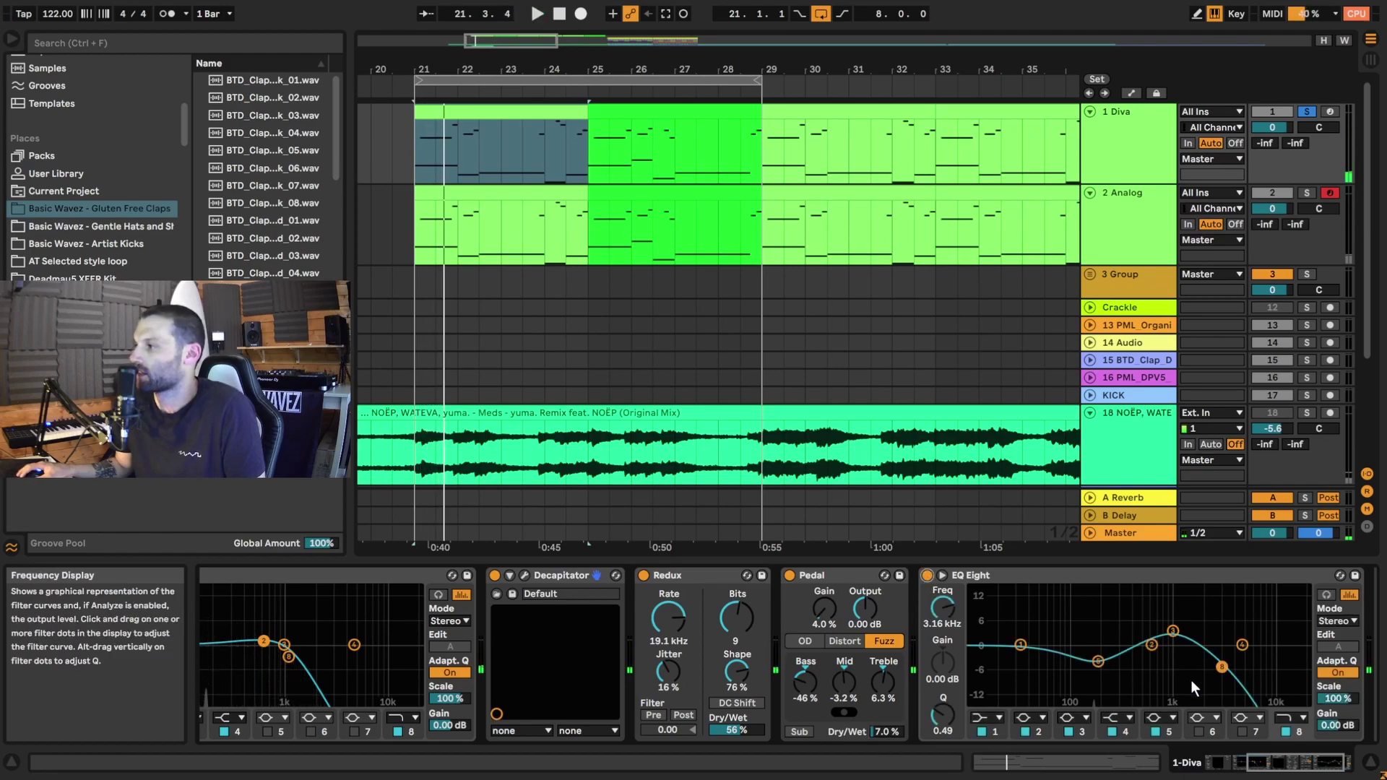
key(space)
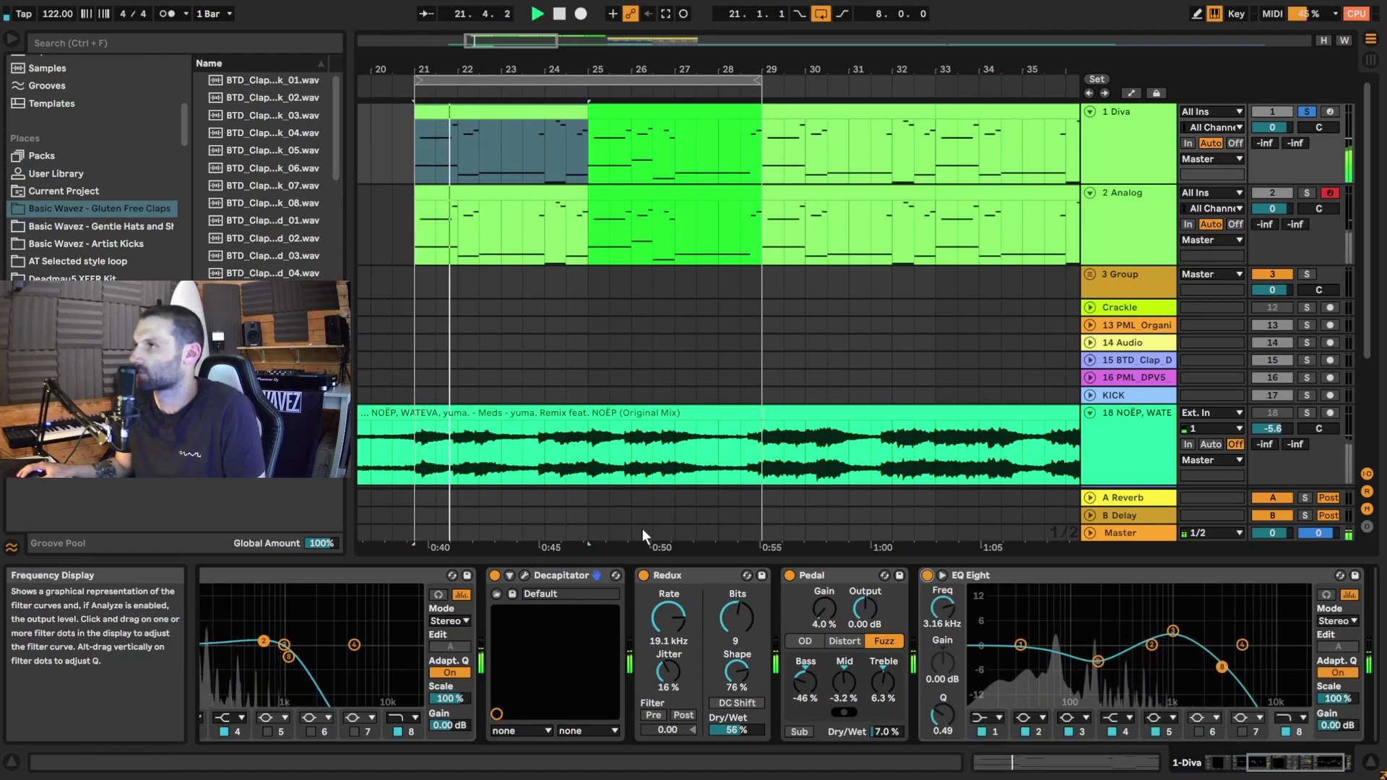